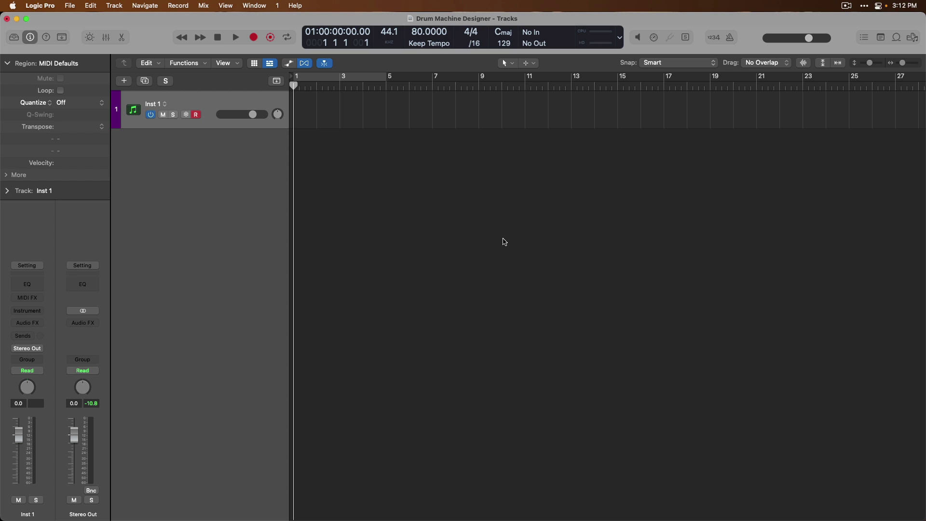
- Open the Library and browse the Electronic Drum Kit patch list from 808 Flex onward
{"action": "key", "text": "y"}
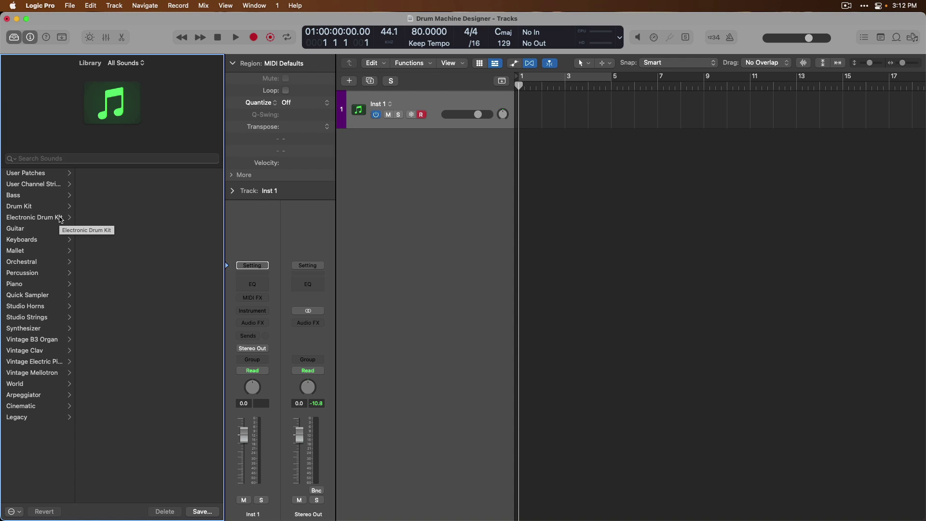
{"action": "left_click", "coordinate": [61, 218]}
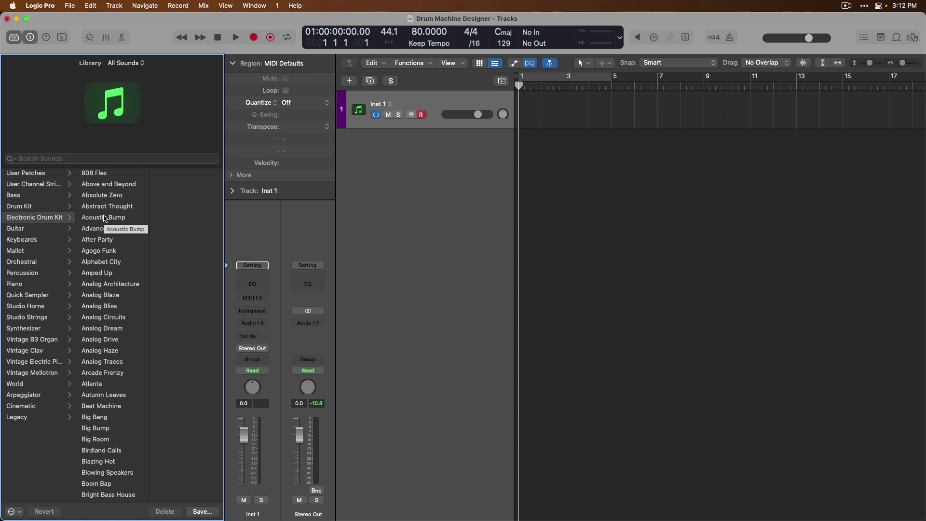
{"action": "scroll", "coordinate": [105, 219], "scroll_direction": "down", "scroll_amount": 20}
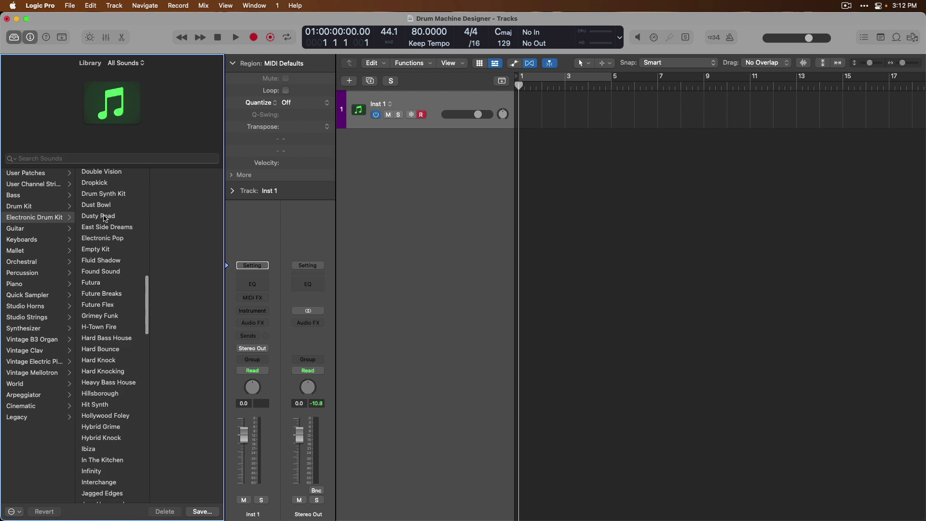
{"action": "scroll", "coordinate": [105, 218], "scroll_direction": "down", "scroll_amount": 20}
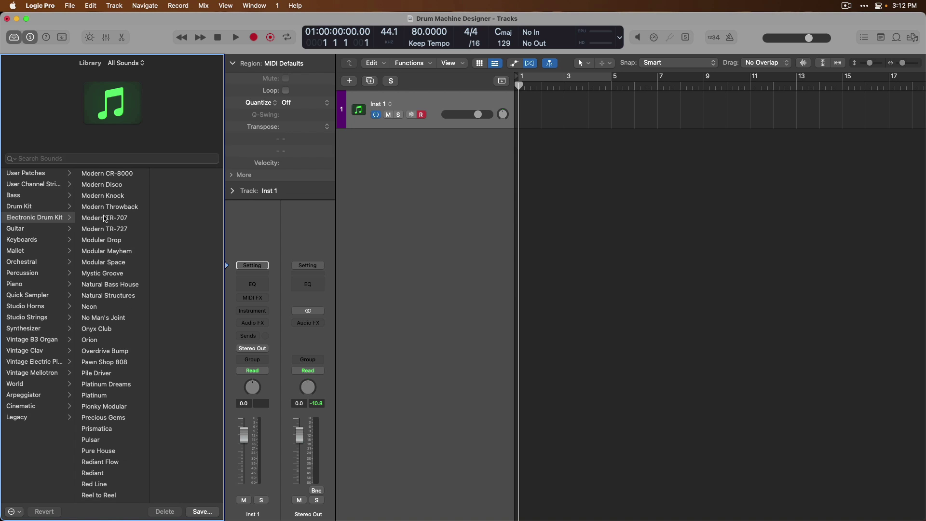
{"action": "scroll", "coordinate": [110, 218], "scroll_direction": "down", "scroll_amount": 15}
{"action": "scroll", "coordinate": [110, 218], "scroll_direction": "up", "scroll_amount": 10}
{"action": "scroll", "coordinate": [110, 217], "scroll_direction": "up", "scroll_amount": 20}
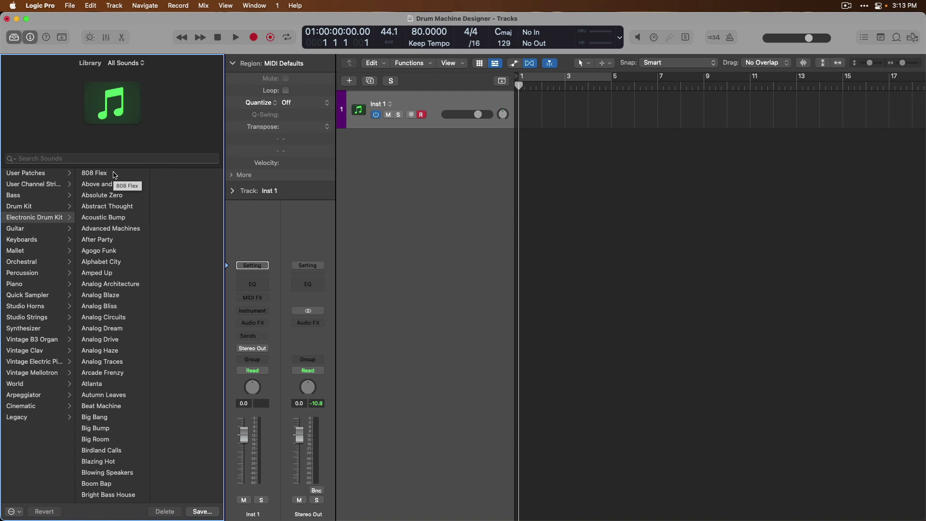
- Load the 808 Flex patch from the Electronic Drum Kit list onto the track
{"action": "left_click", "coordinate": [115, 175]}
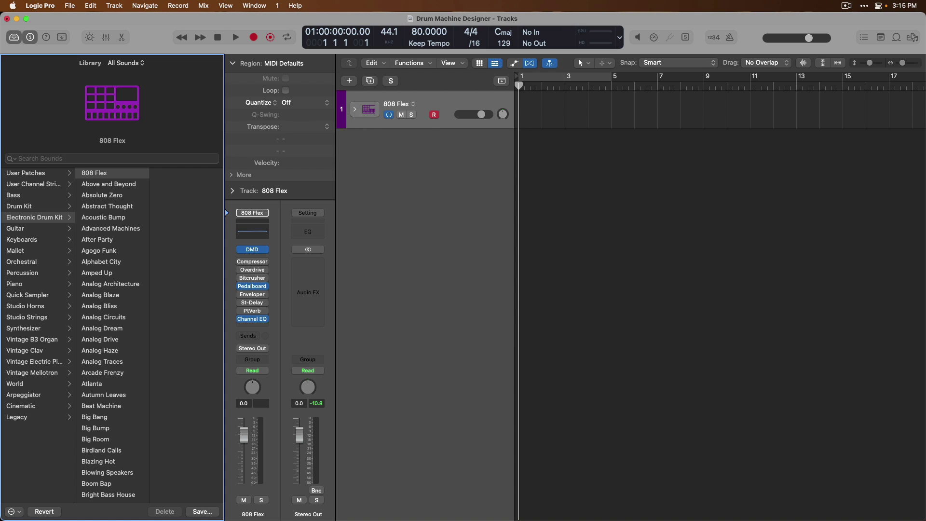
- Expand the 808 Flex stack into 24 compact drum sub-tracks with widened, readable headers
{"action": "left_click", "coordinate": [355, 111]}
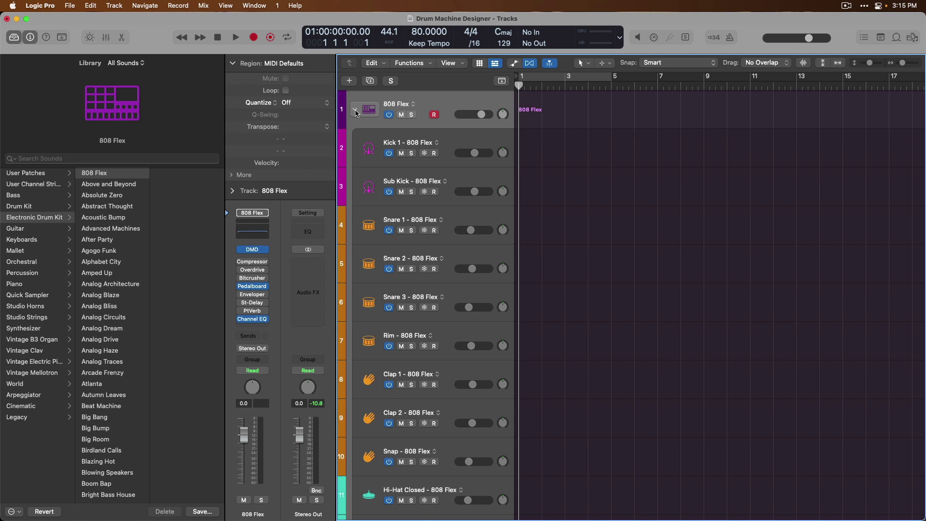
{"action": "key", "text": "super+Up"}
{"action": "key", "text": "super+Up"}
{"action": "key", "text": "super+Up"}
{"action": "key", "text": "super+Up"}
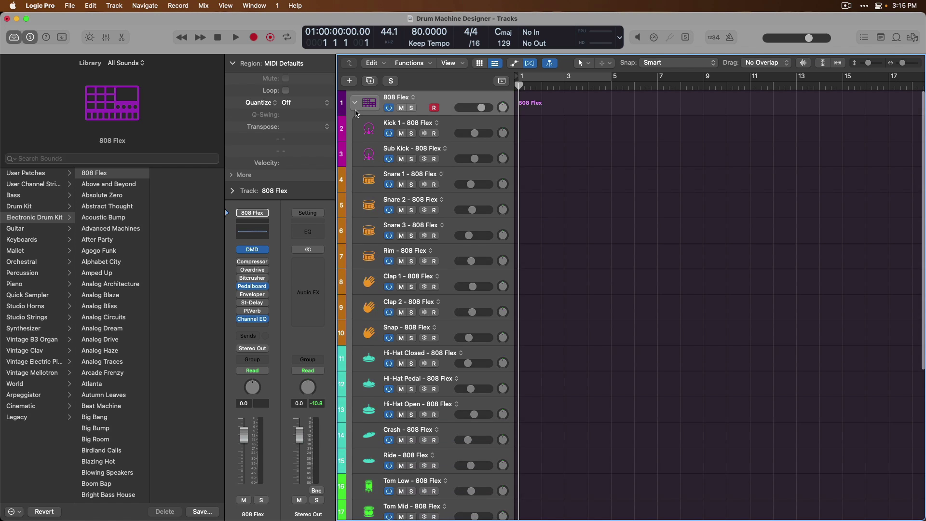
{"action": "key", "text": "super+Up"}
{"action": "key", "text": "super+Up"}
{"action": "key", "text": "super+Up"}
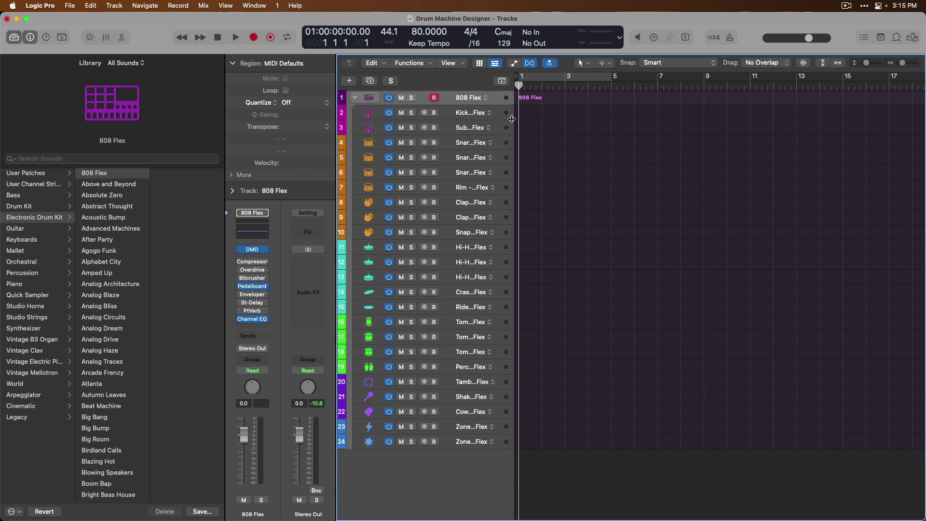
{"action": "left_click_drag", "start_coordinate": [512, 118], "coordinate": [578, 118]}
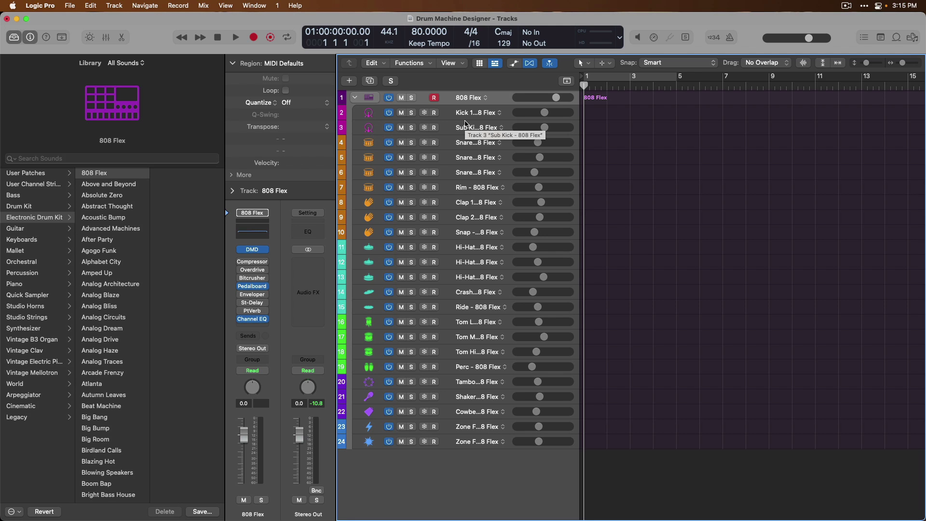
- Collapse the 808 Flex stack to a single track from the Mixer, then close the Mixer
{"action": "key", "text": "x"}
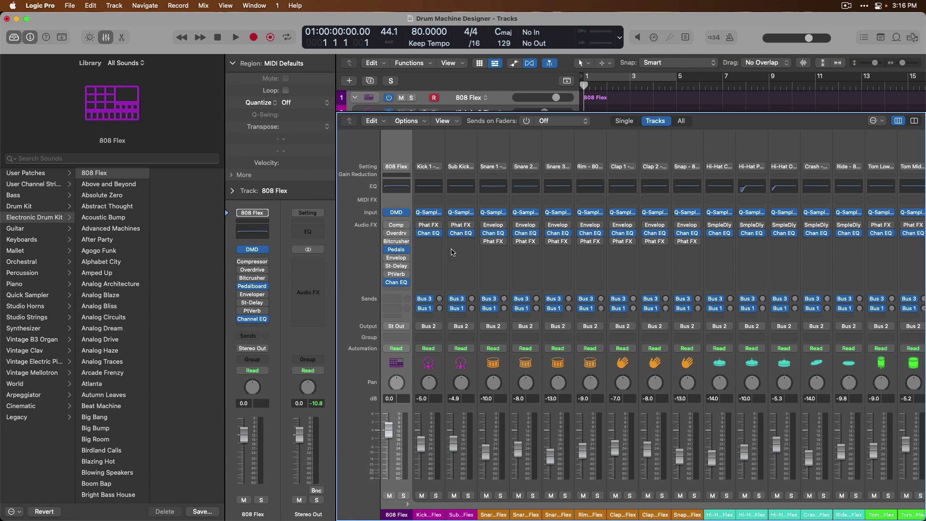
{"action": "left_click", "coordinate": [409, 506]}
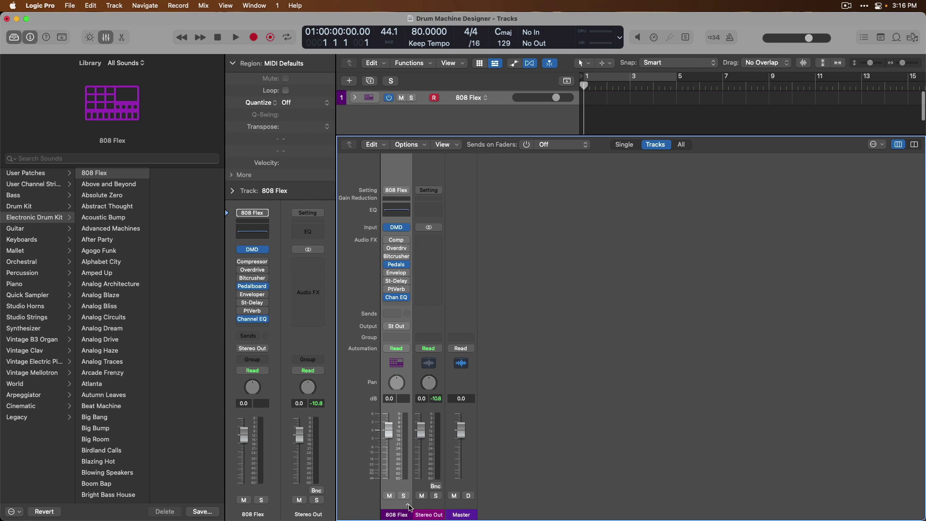
{"action": "left_click", "coordinate": [409, 506]}
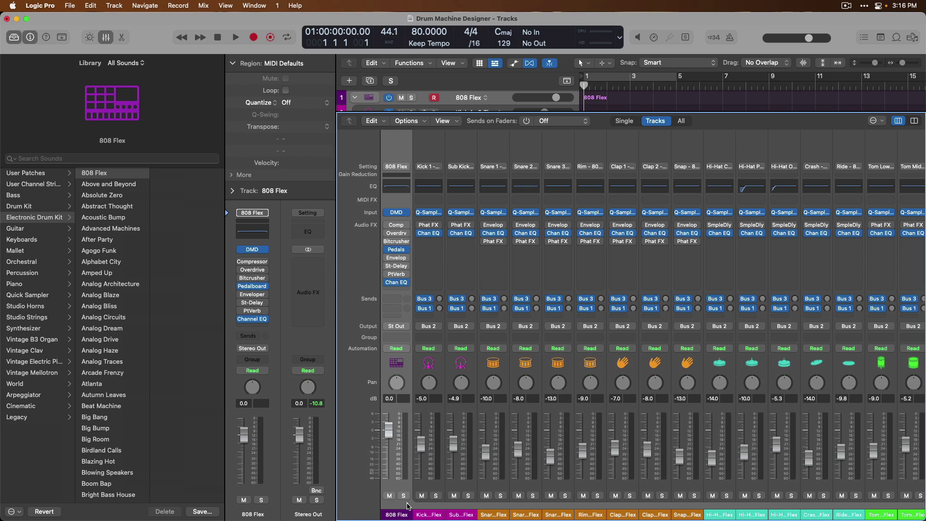
{"action": "left_click", "coordinate": [408, 506]}
{"action": "key", "text": "x"}
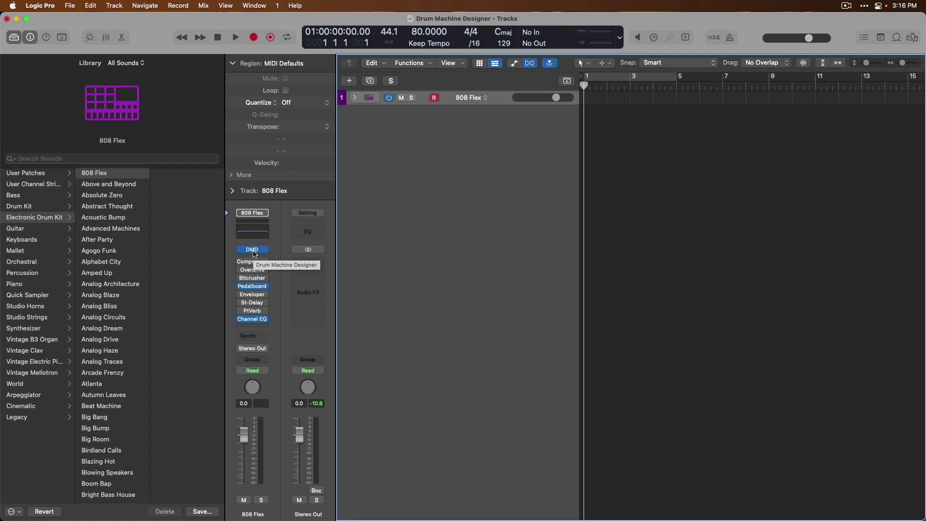
- Open the 808 Flex Drum Machine Designer and page through its three pad pages, returning to the first
{"action": "left_click", "coordinate": [252, 250]}
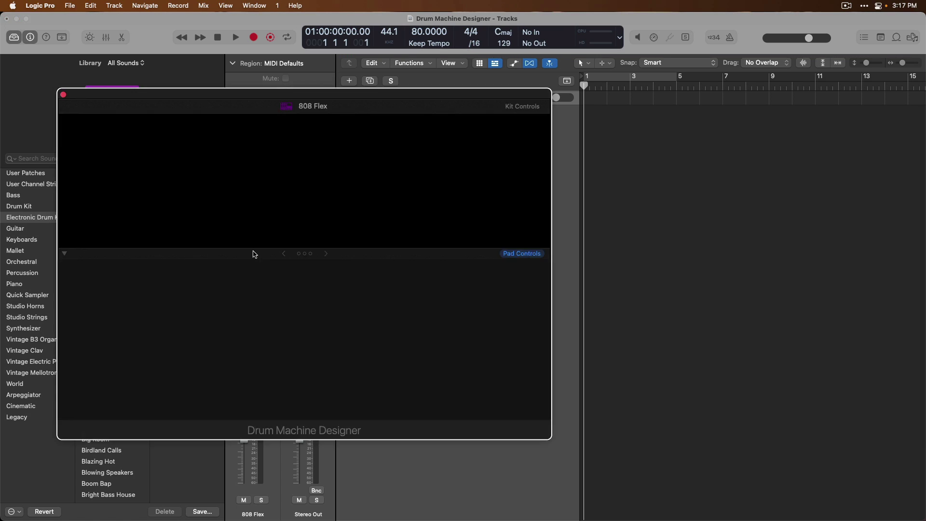
{"action": "left_click_drag", "start_coordinate": [279, 93], "coordinate": [605, 116]}
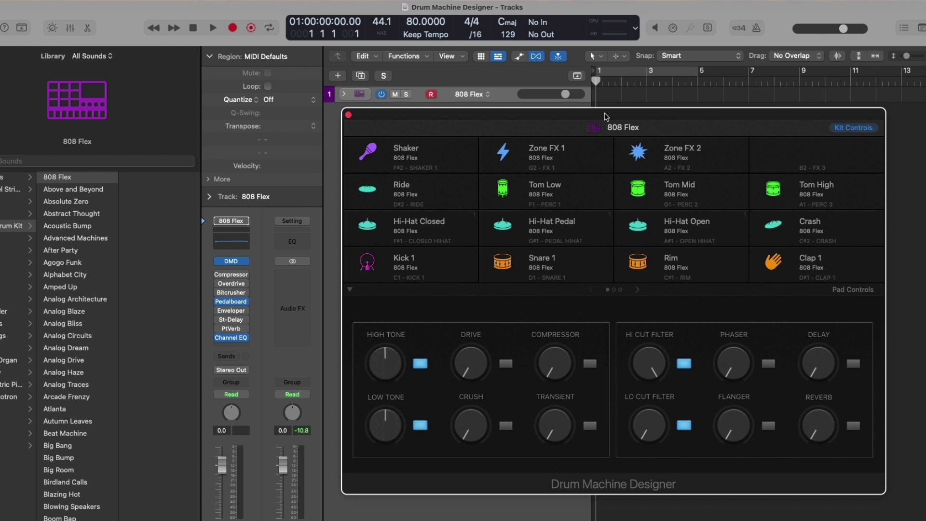
{"action": "mouse_move", "coordinate": [550, 260]}
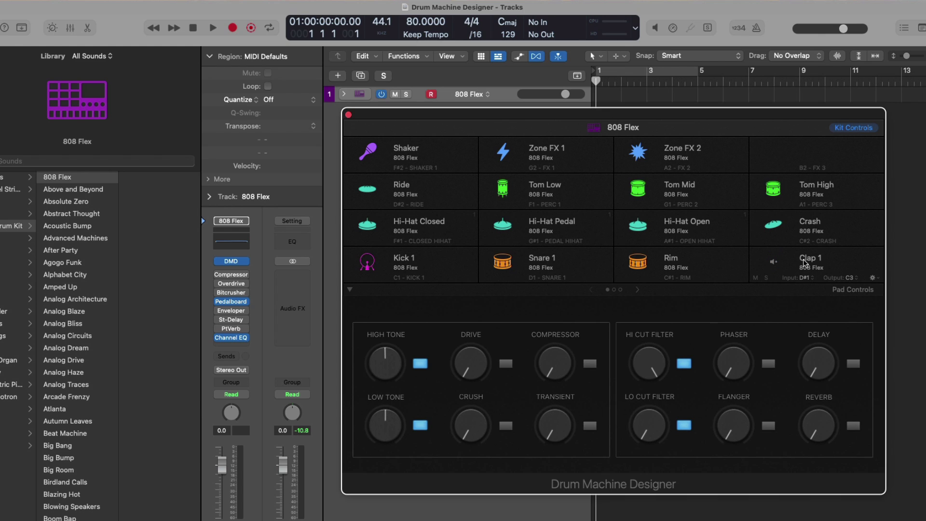
{"action": "mouse_move", "coordinate": [736, 273]}
{"action": "left_click", "coordinate": [639, 291]}
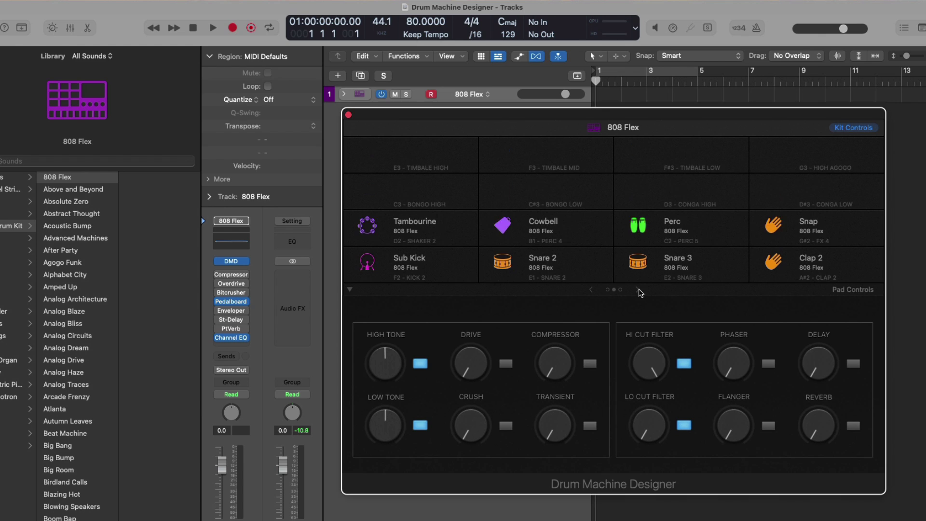
{"action": "left_click", "coordinate": [640, 291]}
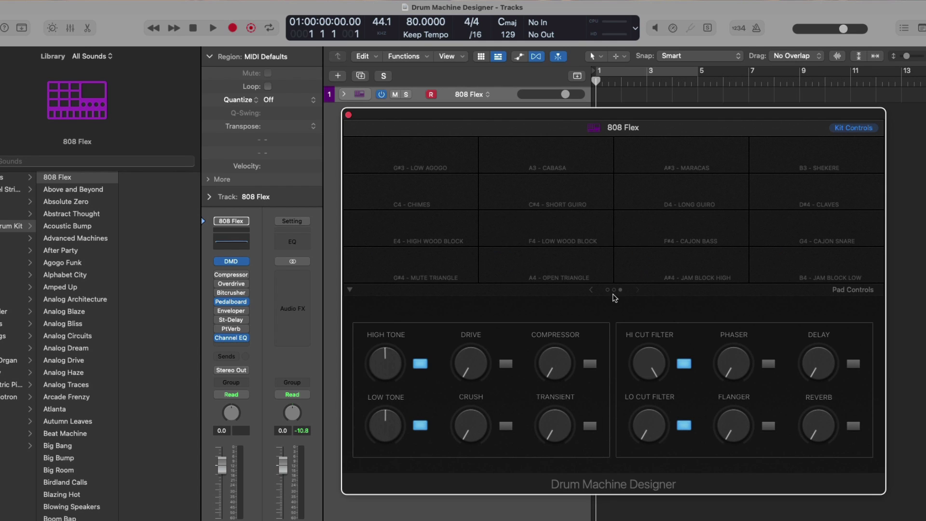
{"action": "left_click", "coordinate": [593, 291]}
{"action": "left_click", "coordinate": [594, 292]}
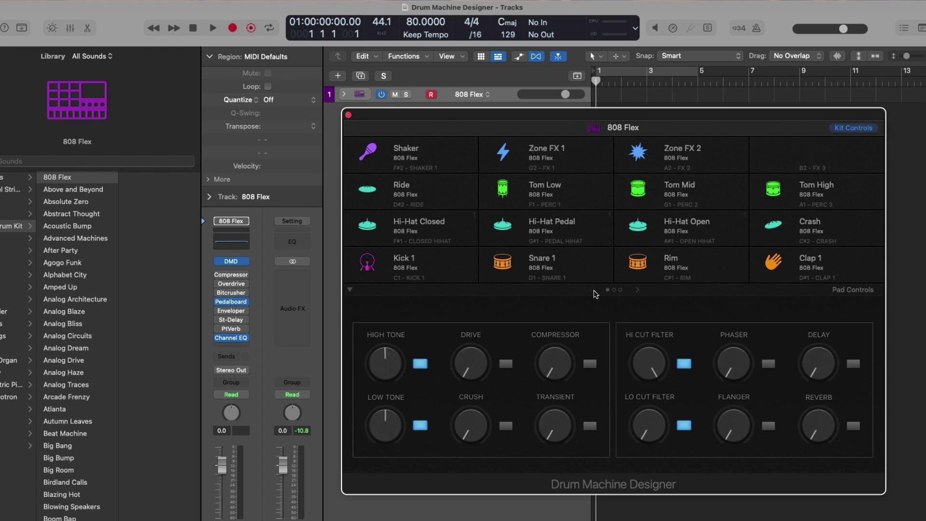
- Bring up Musical Typing and arrange it below the Drum Machine Designer window
{"action": "key", "text": "super+k"}
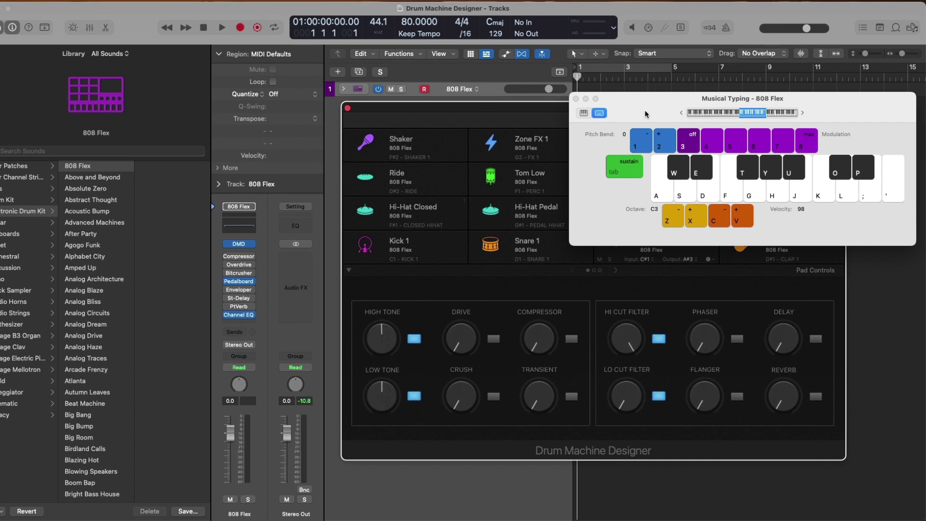
{"action": "left_click_drag", "start_coordinate": [646, 111], "coordinate": [647, 376]}
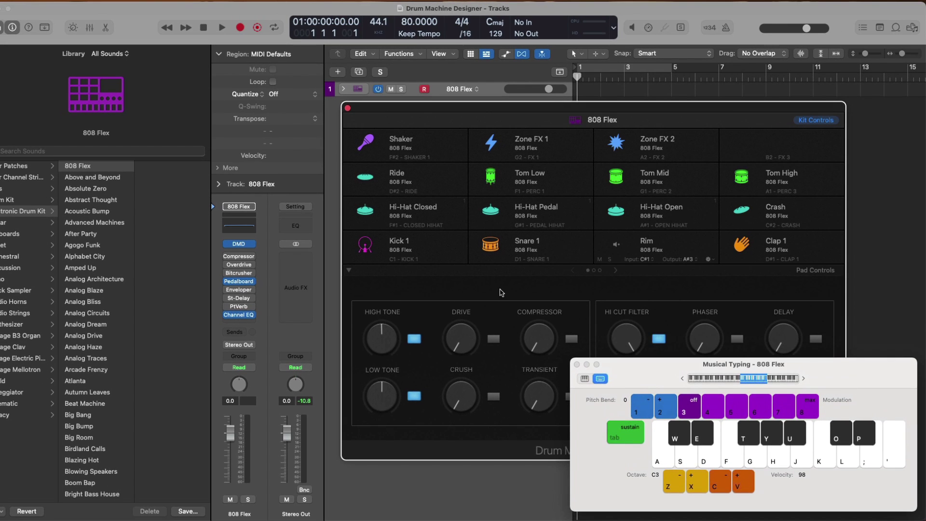
{"action": "mouse_move", "coordinate": [401, 245]}
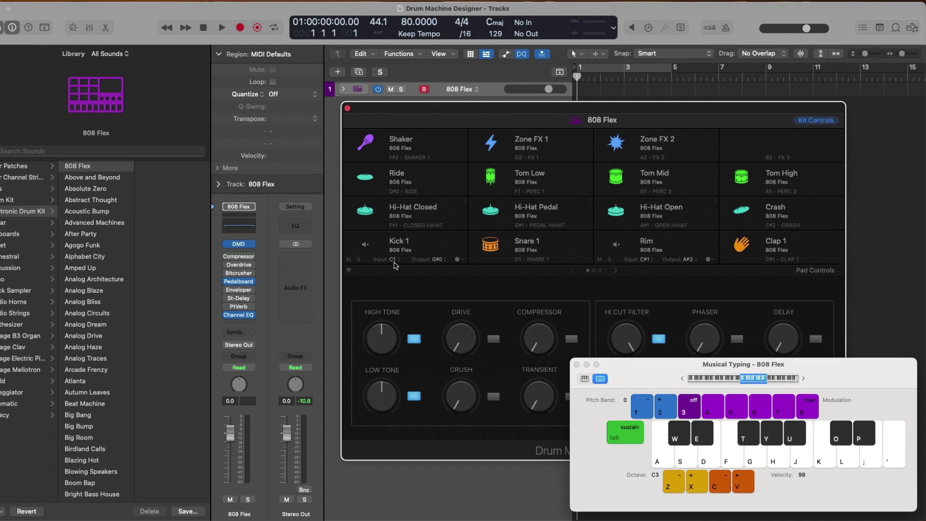
{"action": "mouse_move", "coordinate": [499, 265]}
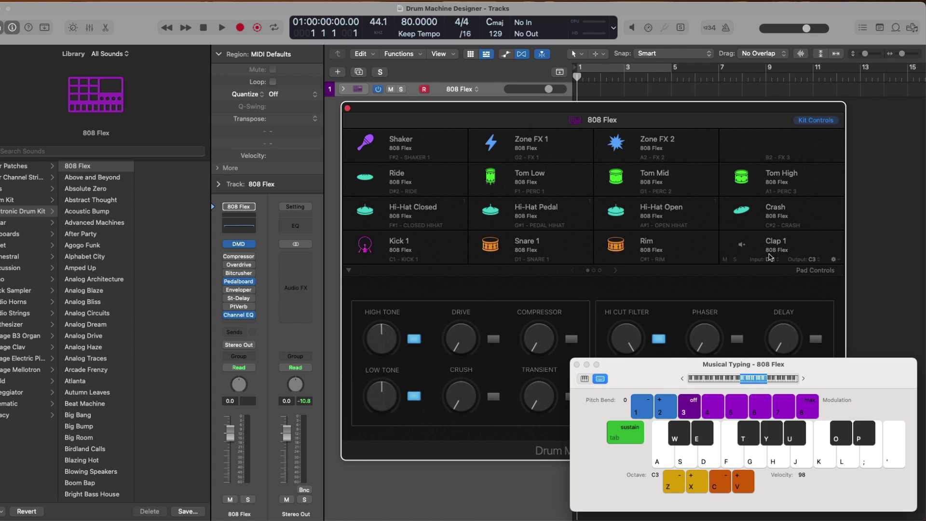
{"action": "mouse_move", "coordinate": [474, 223]}
{"action": "left_click_drag", "start_coordinate": [477, 110], "coordinate": [445, 15]}
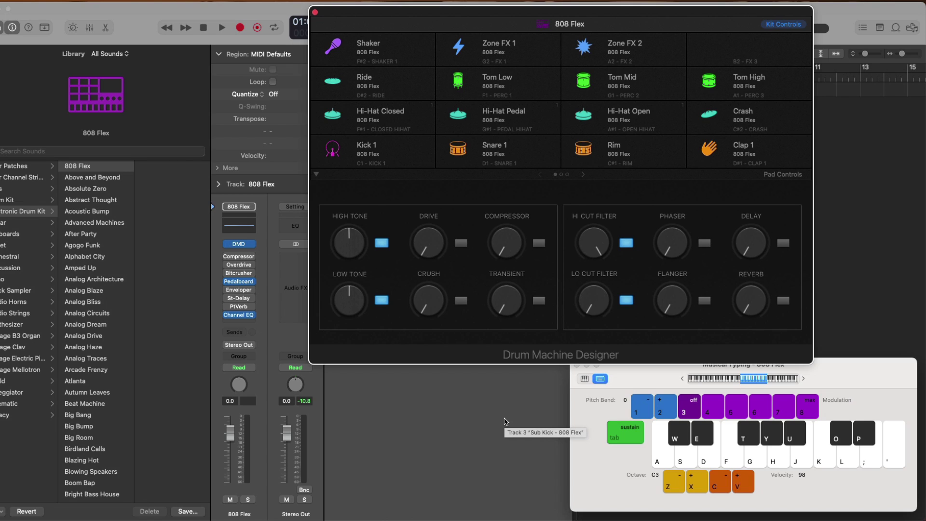
- Set Musical Typing to octave C1 and audition kit pads on keys A, W, S, E, D, F
{"action": "key", "text": "z"}
{"action": "key", "text": "z"}
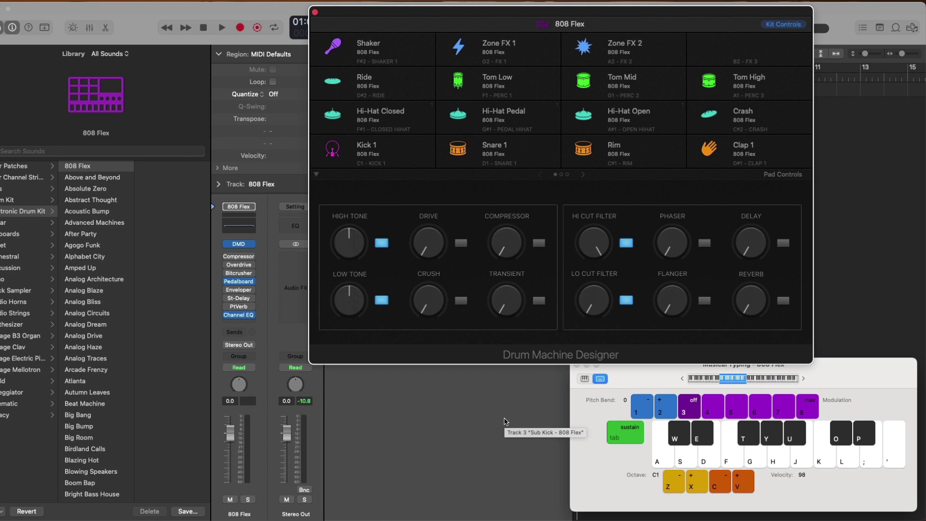
{"action": "key", "text": "a"}
{"action": "key", "text": "w"}
{"action": "key", "text": "s"}
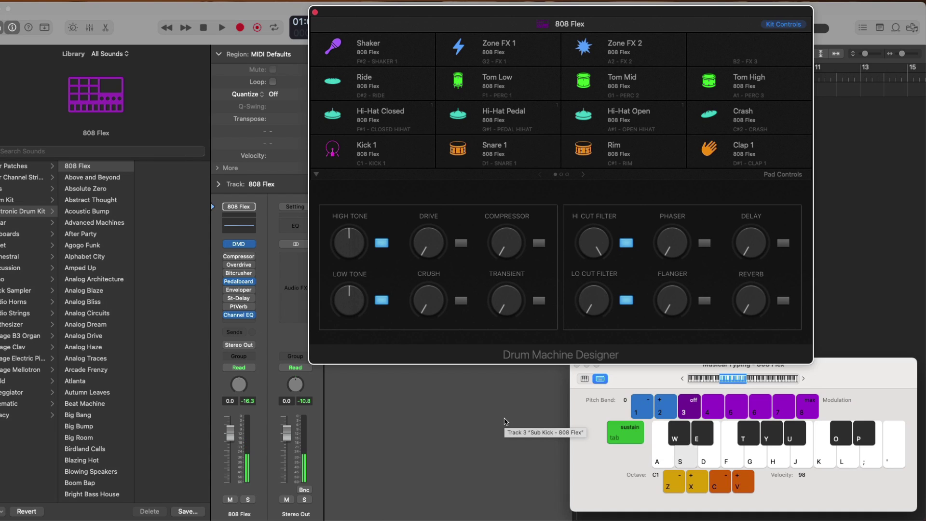
{"action": "key", "text": "e"}
{"action": "key", "text": "d"}
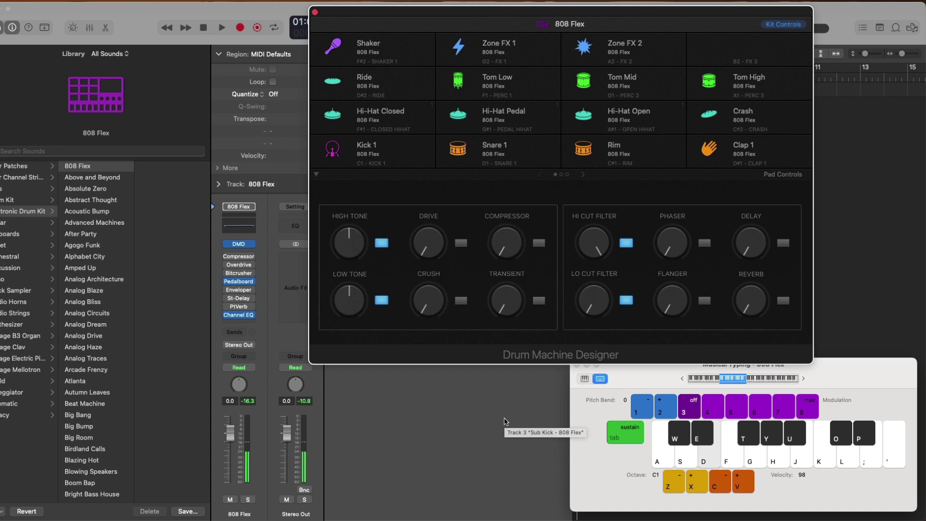
{"action": "key", "text": "f"}
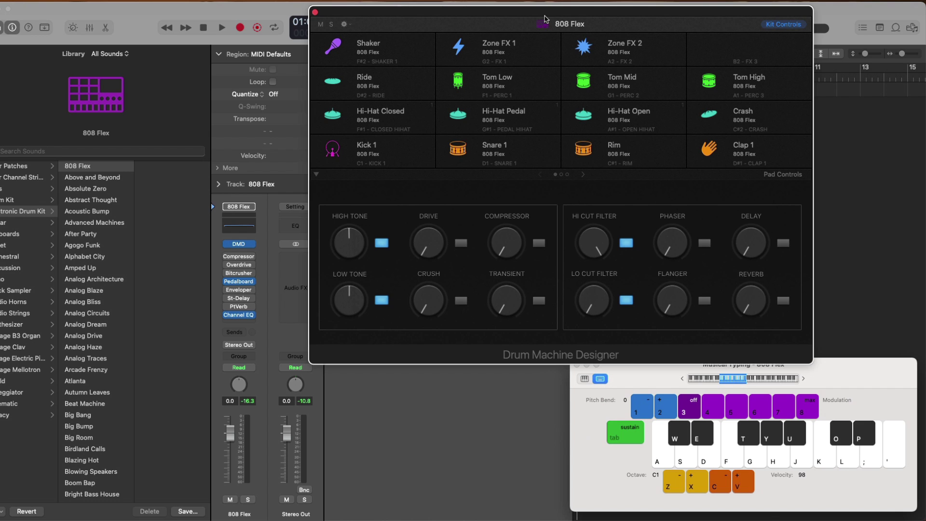
- Record a short take of kick and snare hits on keys A and S into an 808 Flex region
{"action": "left_click_drag", "start_coordinate": [545, 19], "coordinate": [291, 172]}
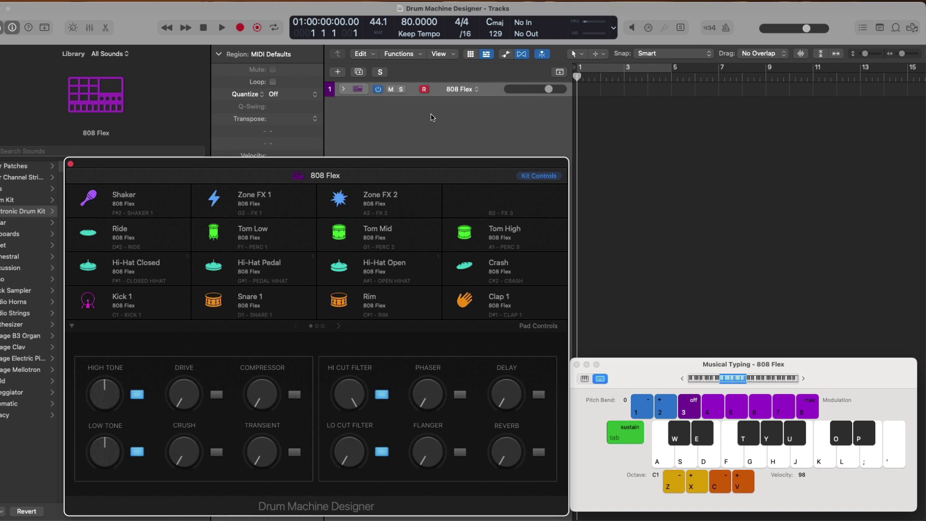
{"action": "key", "text": "r"}
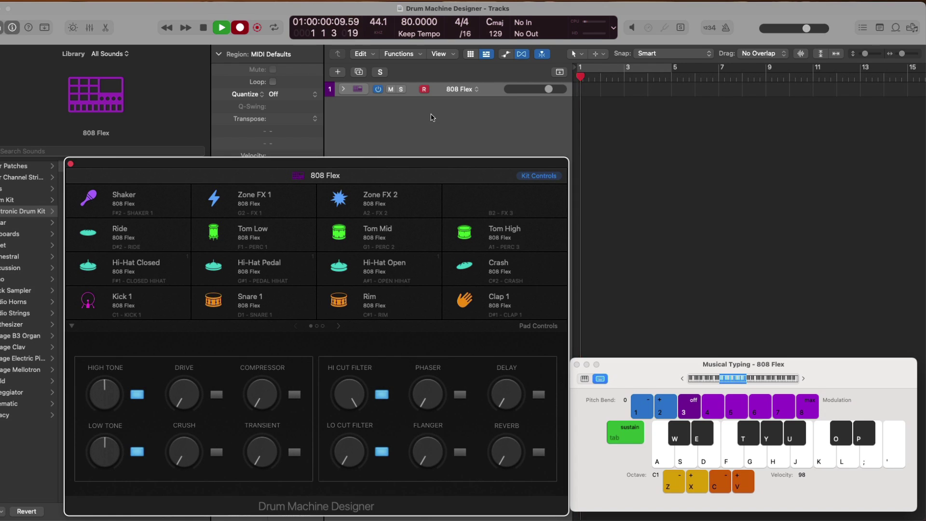
{"action": "key", "text": "a"}
{"action": "key", "text": "s"}
{"action": "key", "text": "a"}
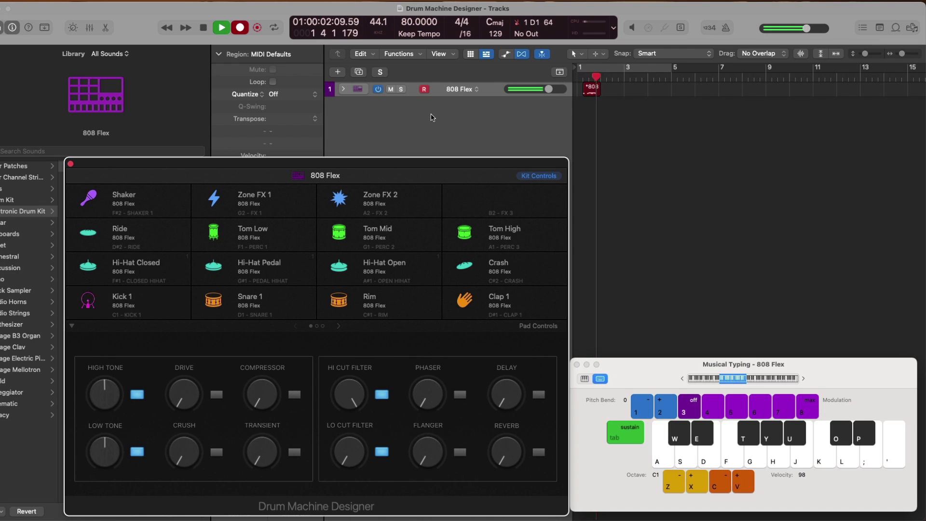
{"action": "key", "text": "a"}
{"action": "key", "text": "s"}
{"action": "key", "text": "space"}
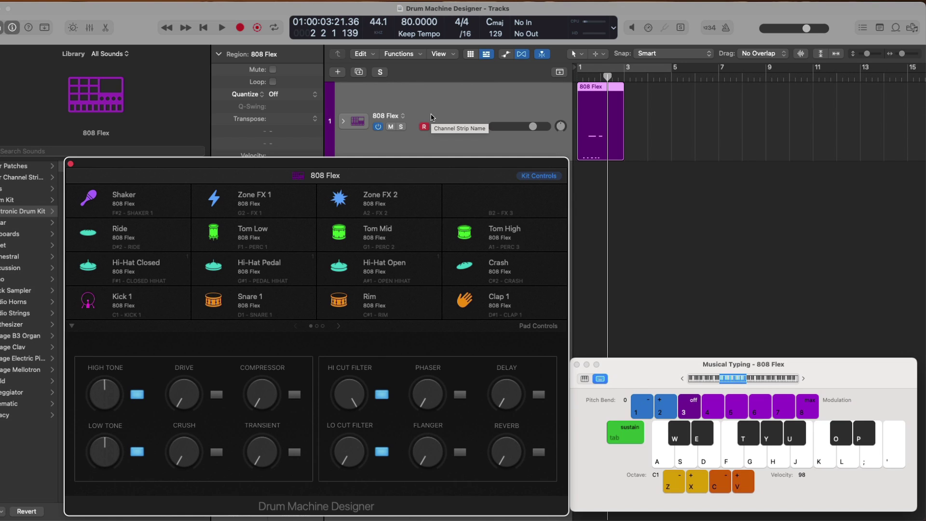
- Delete the recorded region, close Musical Typing, and show the region editor pane
{"action": "left_click", "coordinate": [610, 98]}
{"action": "key", "text": "Delete"}
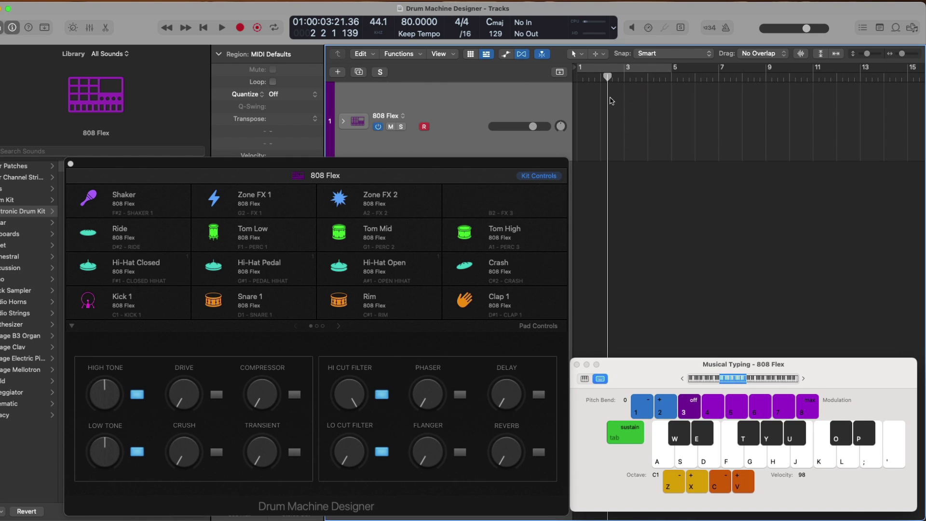
{"action": "left_click", "coordinate": [577, 364]}
{"action": "left_click_drag", "start_coordinate": [512, 169], "coordinate": [380, 155]}
{"action": "key", "text": "e"}
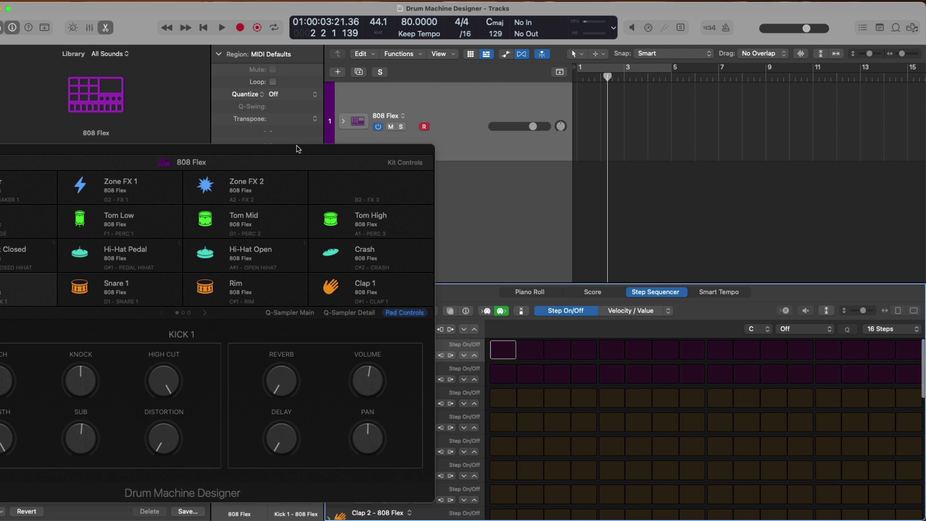
{"action": "left_click_drag", "start_coordinate": [335, 162], "coordinate": [923, 143]}
- Load the Drums > 808 Flex step pattern, move it to bar 1, and play it
{"action": "left_click", "coordinate": [452, 314]}
{"action": "left_click", "coordinate": [388, 355]}
{"action": "left_click", "coordinate": [418, 356]}
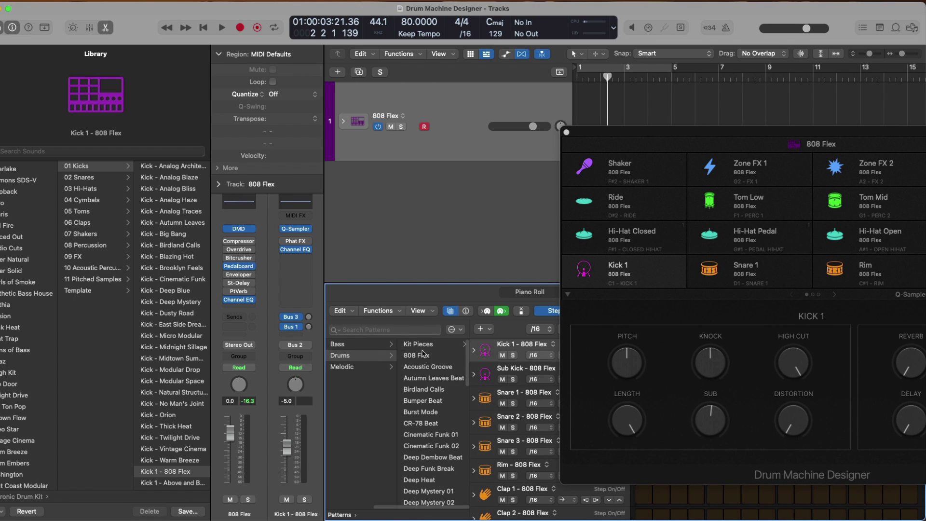
{"action": "left_click", "coordinate": [417, 355]}
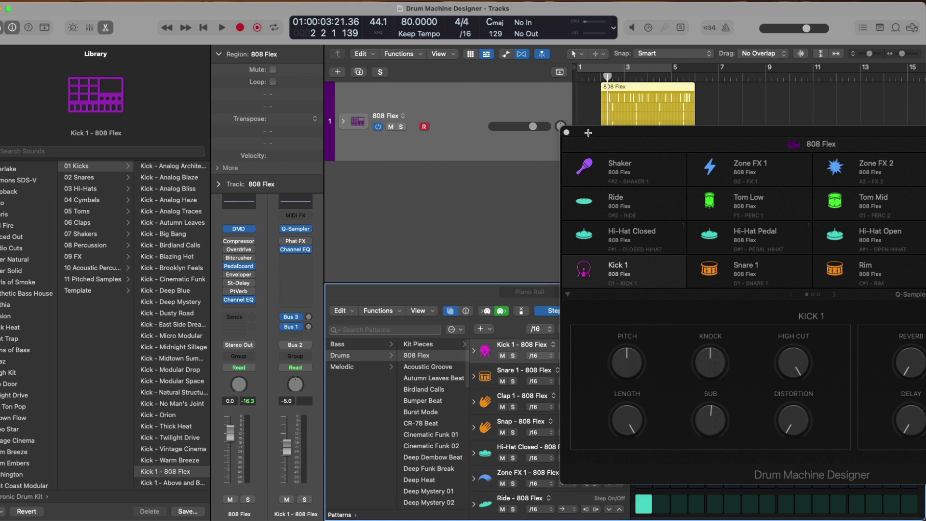
{"action": "left_click_drag", "start_coordinate": [628, 89], "coordinate": [603, 86]}
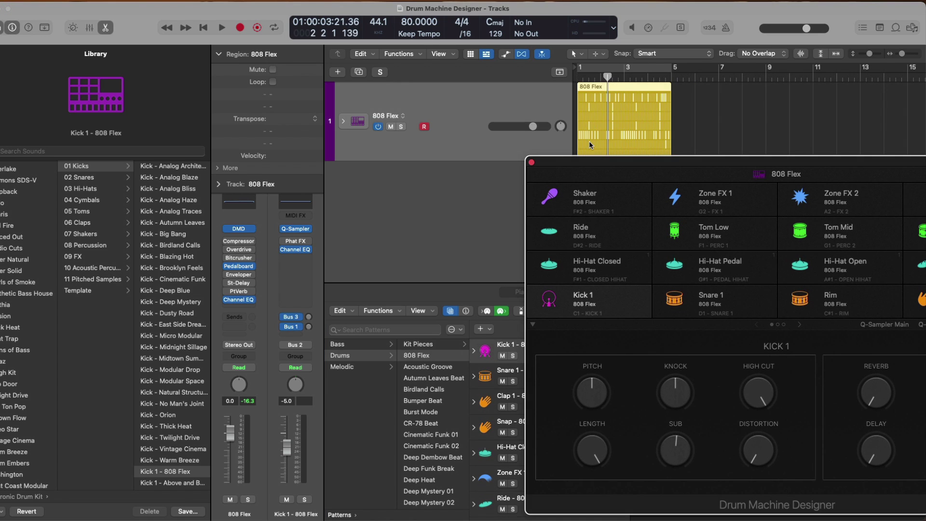
{"action": "key", "text": "Return"}
{"action": "key", "text": "space"}
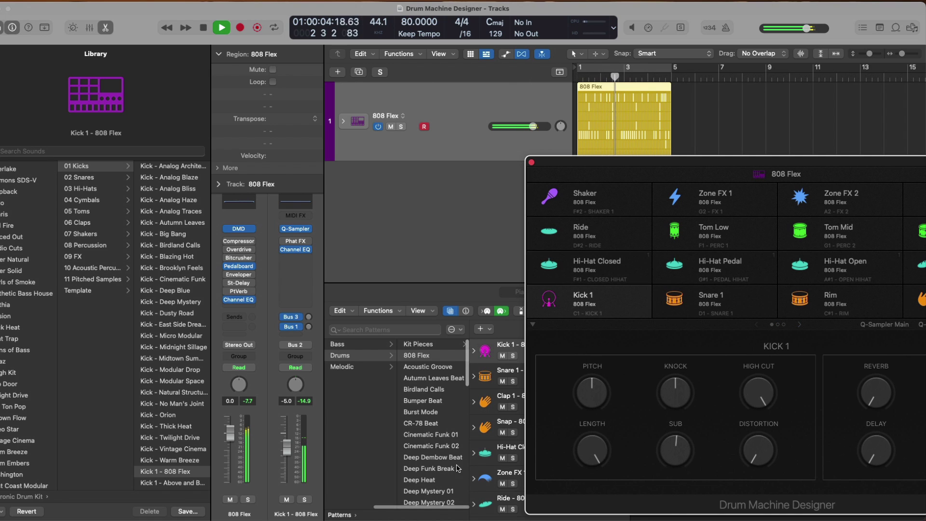
- Show the Ride pad's sound controls in the Drum Machine Designer and stop playback
{"action": "left_click", "coordinate": [498, 501]}
{"action": "key", "text": "space"}
{"action": "key", "text": "e"}
{"action": "left_click_drag", "start_coordinate": [634, 166], "coordinate": [446, 91]}
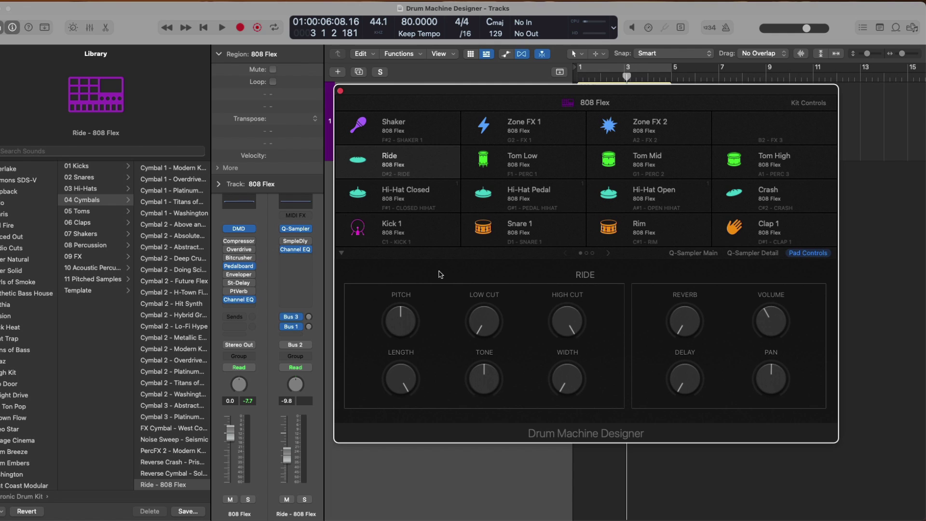
- Switch the Drum Machine Designer to the 808 Flex Kit Controls view
{"action": "left_click", "coordinate": [815, 105]}
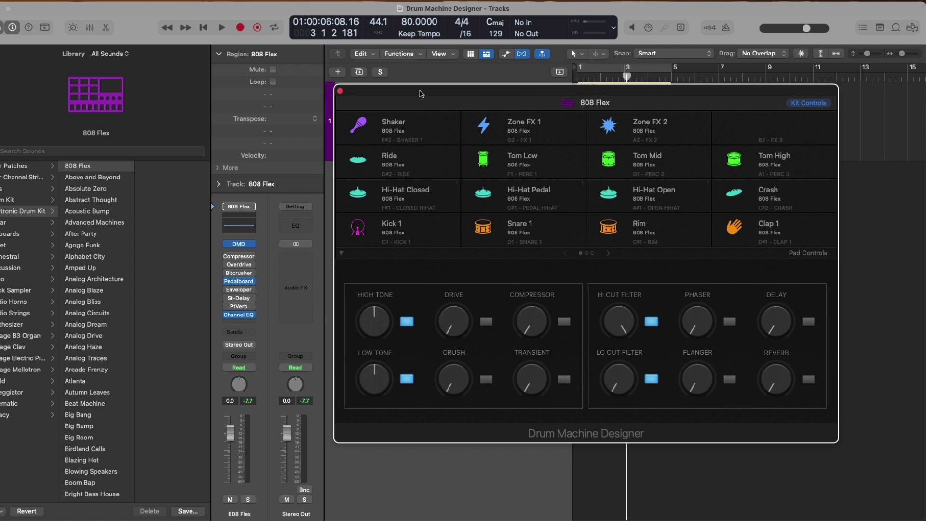
{"action": "left_click_drag", "start_coordinate": [419, 94], "coordinate": [445, 167]}
- Enable the kit Reverb, open its PlatinumVerb insert, and raise Reverb to 62% wet
{"action": "key", "text": "Return"}
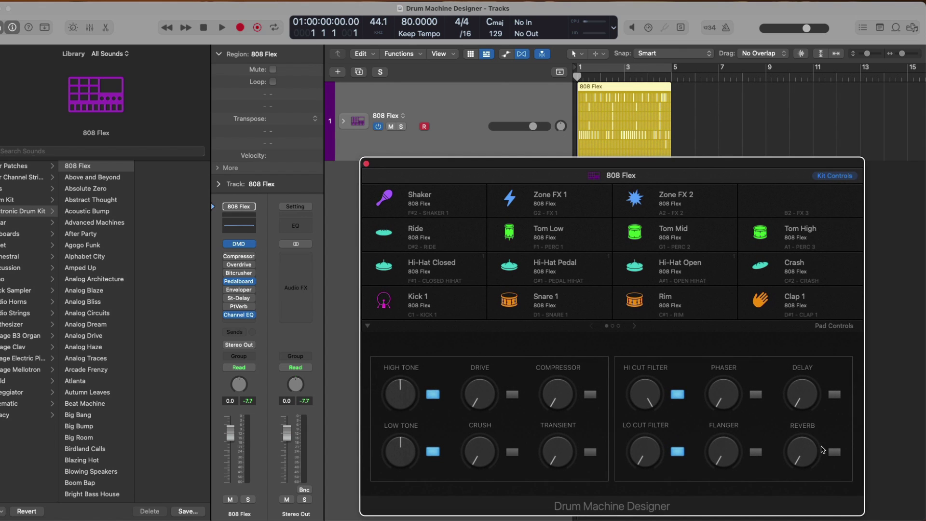
{"action": "left_click", "coordinate": [835, 452]}
{"action": "left_click", "coordinate": [241, 307]}
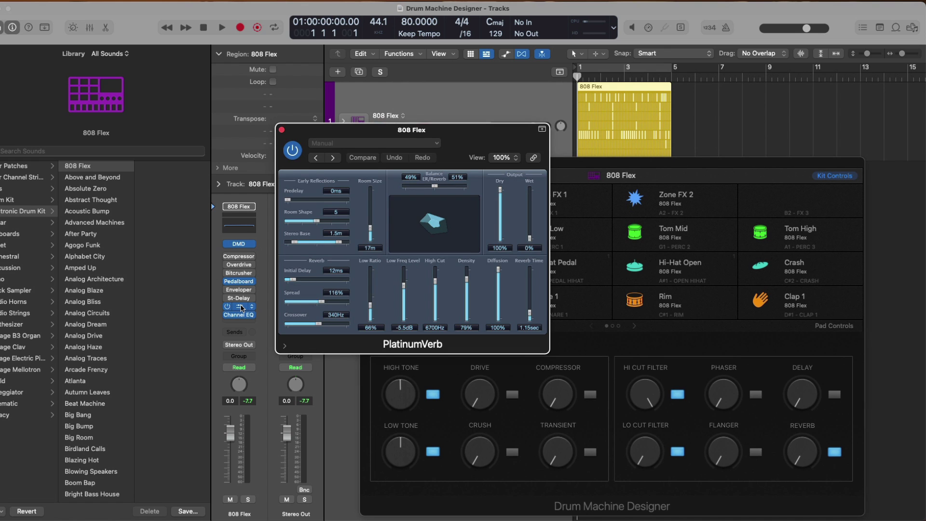
{"action": "left_click_drag", "start_coordinate": [482, 131], "coordinate": [345, 55]}
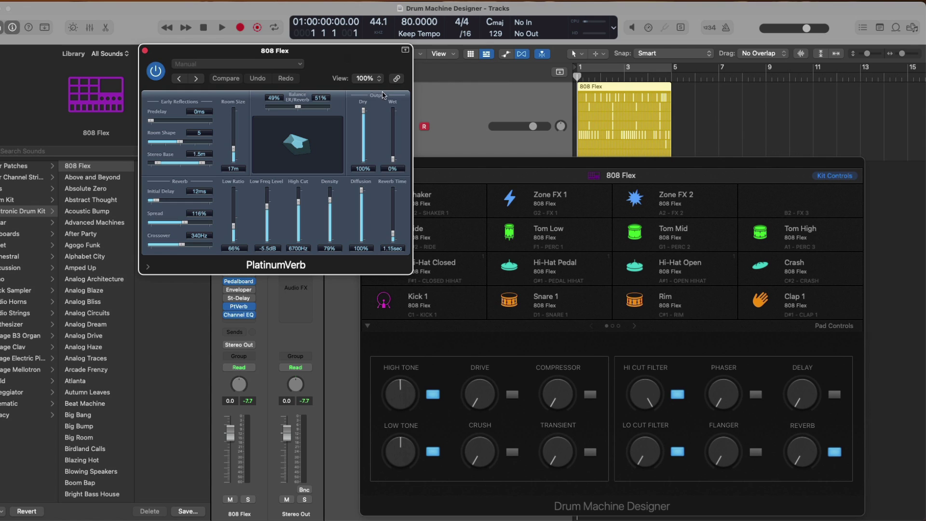
{"action": "left_click", "coordinate": [834, 453]}
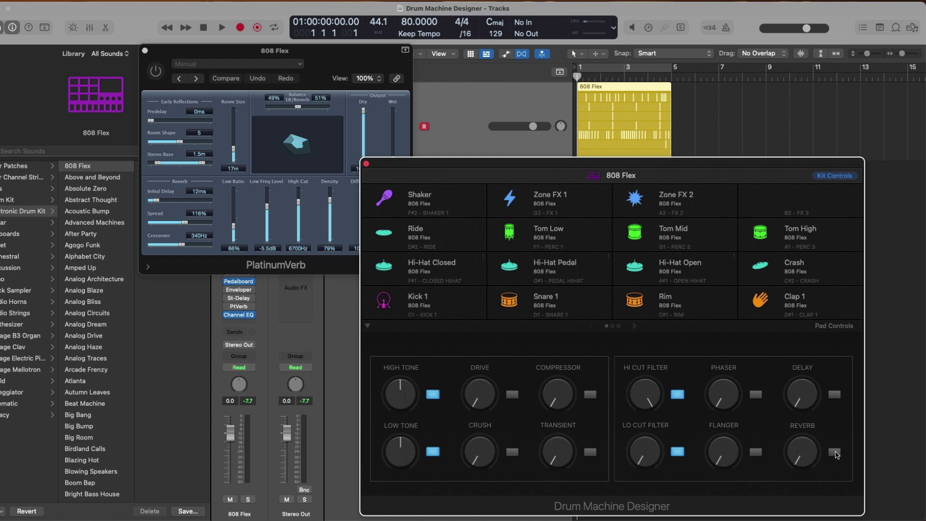
{"action": "left_click", "coordinate": [834, 452]}
{"action": "left_click_drag", "start_coordinate": [728, 157], "coordinate": [776, 152]}
{"action": "left_click_drag", "start_coordinate": [848, 450], "coordinate": [848, 372]}
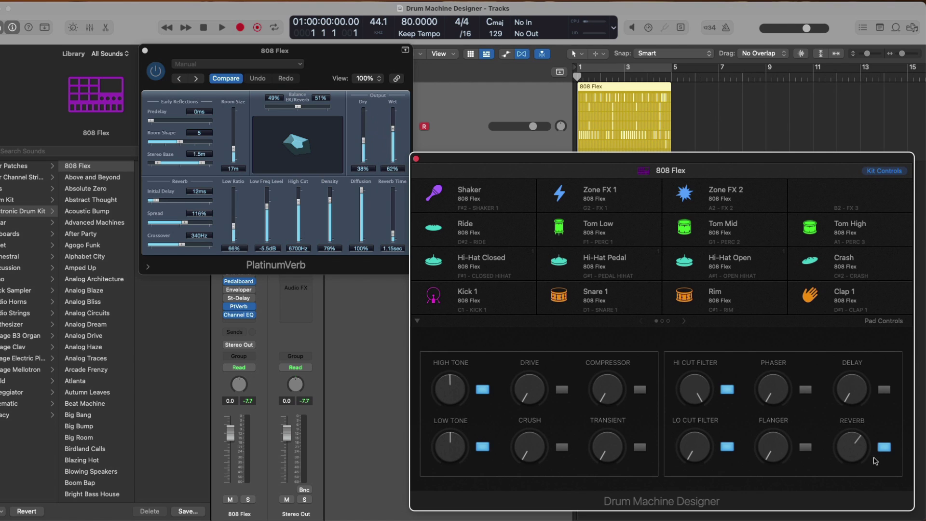
- Lower the 808 Flex kit Reverb knob to about 2% and play the pattern to listen
{"action": "mouse_move", "coordinate": [857, 449]}
{"action": "left_mouse_down"}
{"action": "mouse_move", "coordinate": [844, 519]}
{"action": "mouse_move", "coordinate": [851, 374]}
{"action": "mouse_move", "coordinate": [843, 457]}
{"action": "left_mouse_up"}
{"action": "key", "text": "space"}
{"action": "key", "text": "space"}
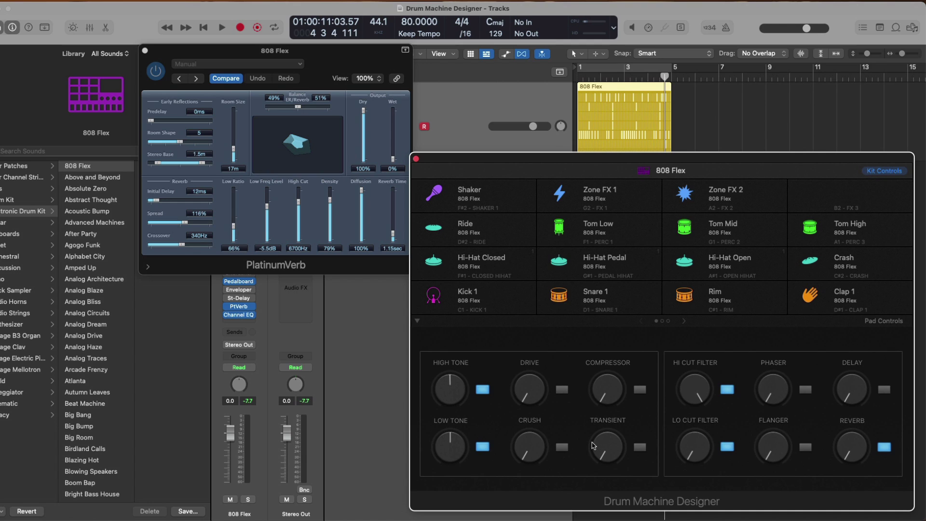
- Close PlatinumVerb, turn on Transient and raise it to 32% during playback
{"action": "left_click", "coordinate": [145, 51]}
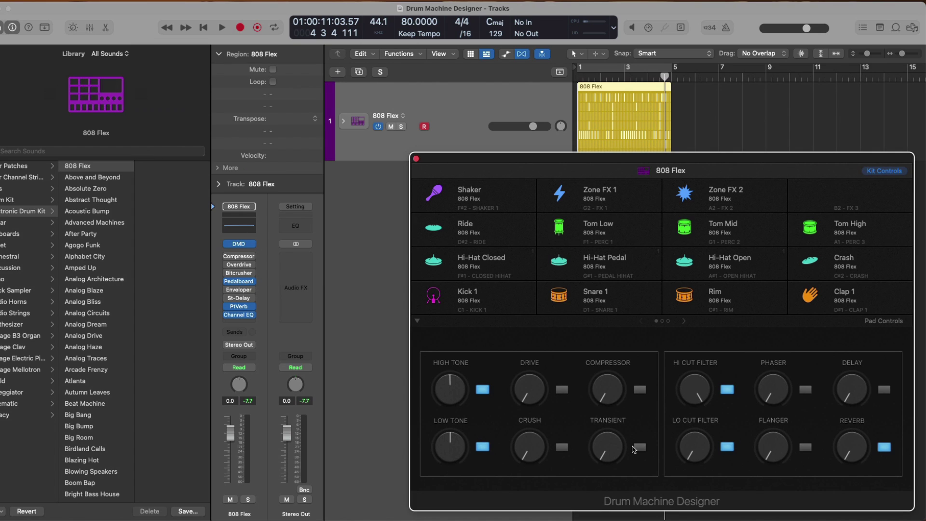
{"action": "left_click", "coordinate": [639, 448]}
{"action": "key", "text": "space"}
{"action": "left_click_drag", "start_coordinate": [606, 446], "coordinate": [602, 402]}
- Turn on Drive at 46% and Compressor at about 49%, then stop and return to start
{"action": "left_click", "coordinate": [561, 389]}
{"action": "left_click_drag", "start_coordinate": [532, 394], "coordinate": [533, 341]}
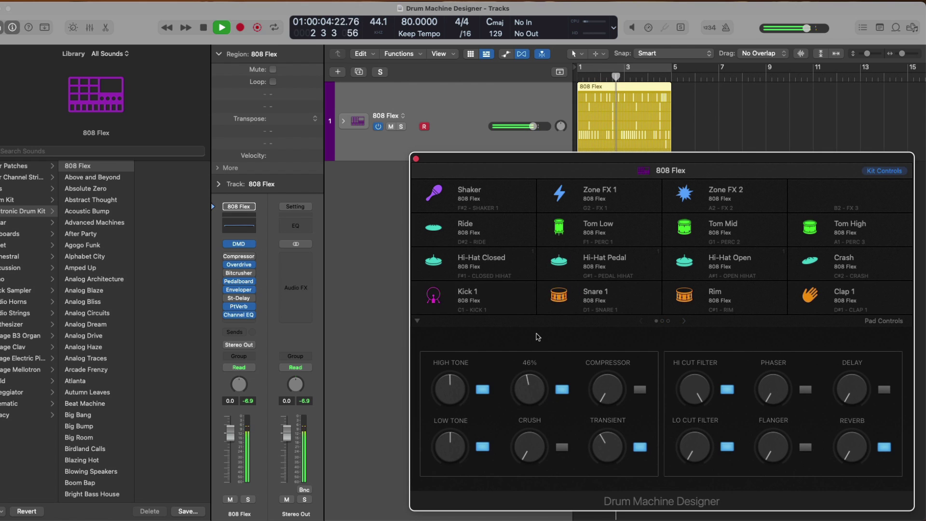
{"action": "left_click", "coordinate": [637, 389]}
{"action": "left_click_drag", "start_coordinate": [606, 391], "coordinate": [604, 347]}
{"action": "key", "text": "space"}
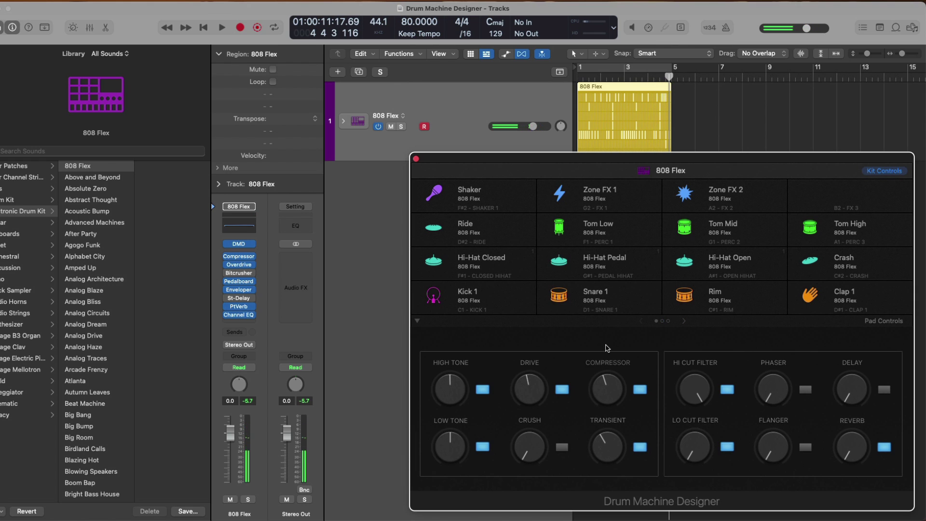
{"action": "key", "text": "Return"}
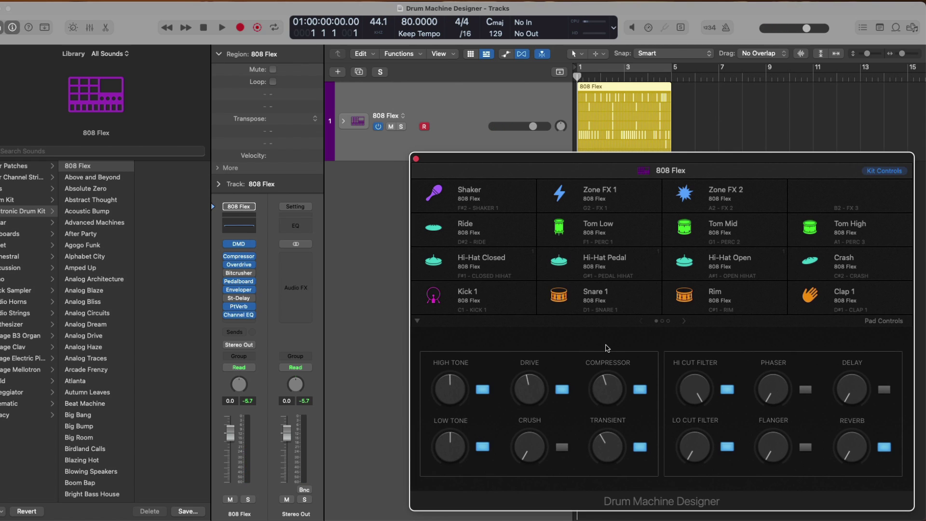
- Audition the Snare 1, Hi-Hat Pedal and Kick 1 pads, ending on Kick 1's Q-Sampler Main waveform
{"action": "left_click", "coordinate": [872, 321]}
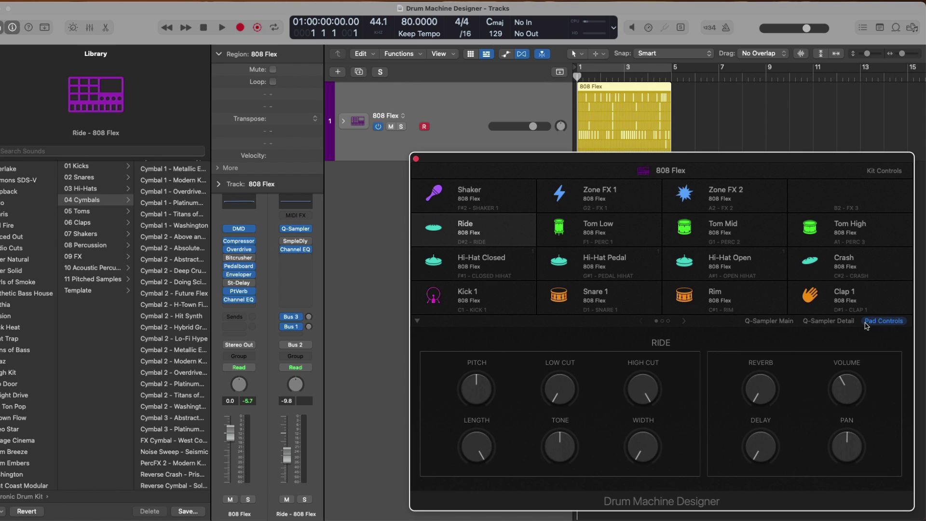
{"action": "left_click", "coordinate": [646, 301]}
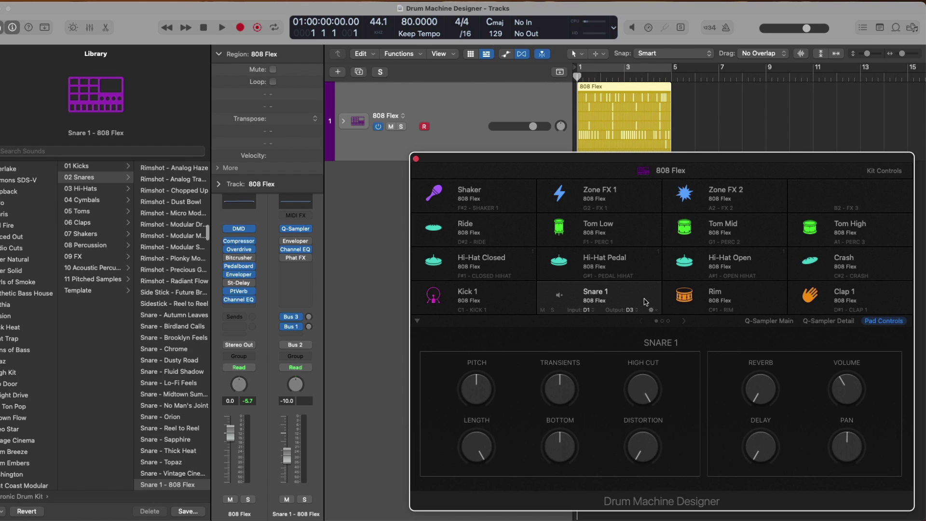
{"action": "left_click", "coordinate": [645, 266]}
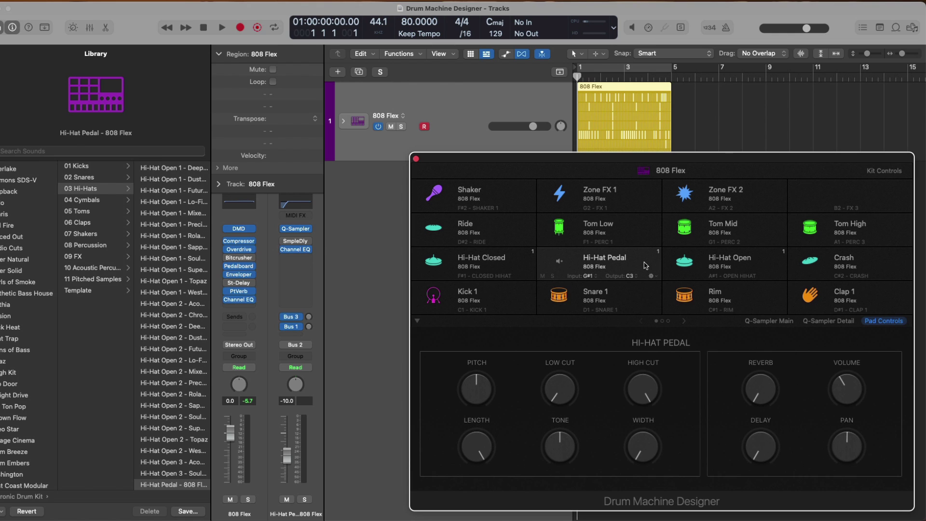
{"action": "left_click", "coordinate": [517, 297]}
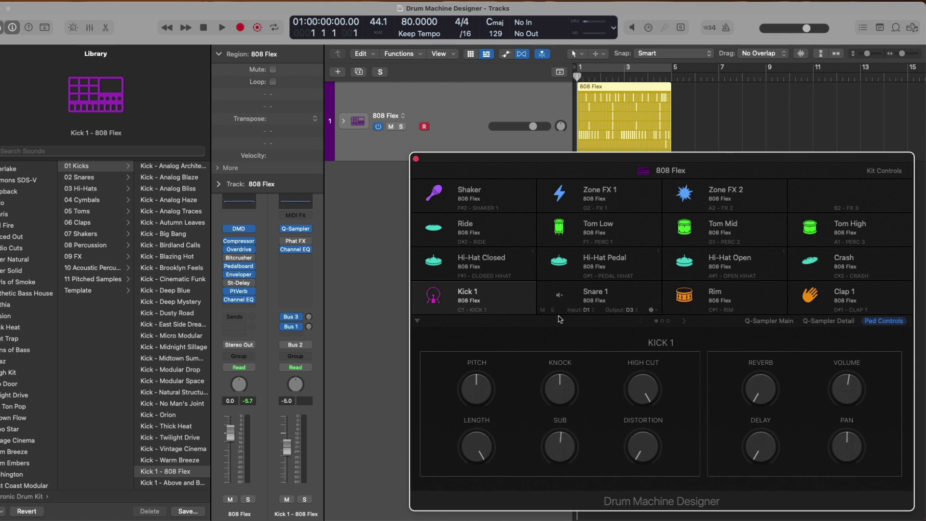
{"action": "left_click", "coordinate": [754, 324]}
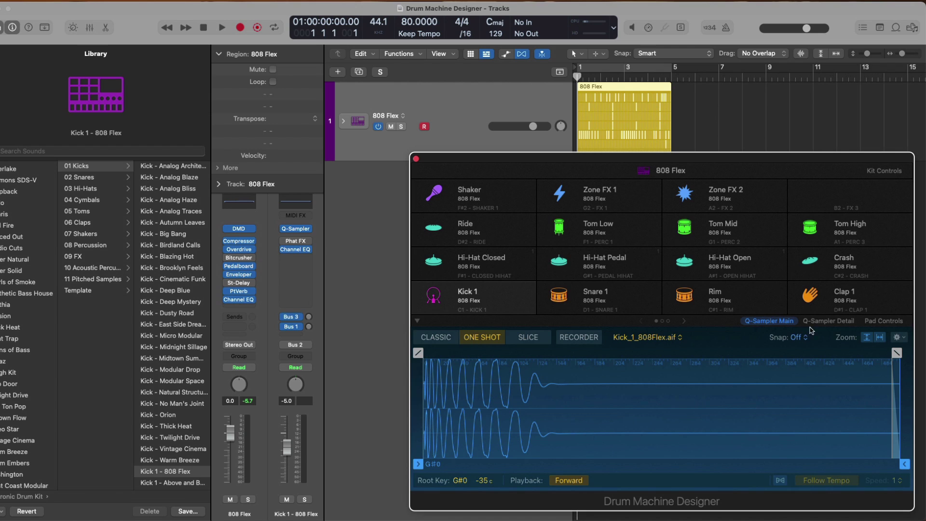
- Trim the Kick 1 sample to start at 0 s and end at 0.433 s
{"action": "left_click", "coordinate": [822, 321]}
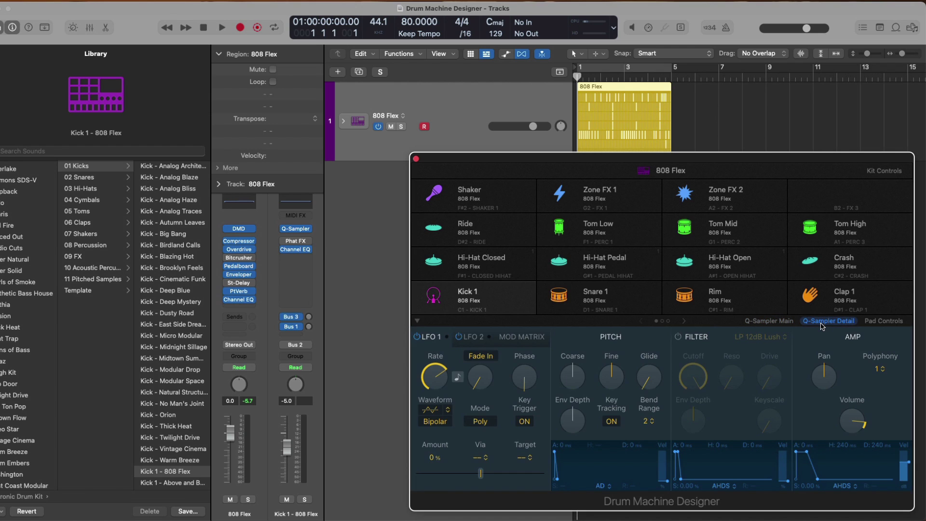
{"action": "left_click", "coordinate": [768, 321]}
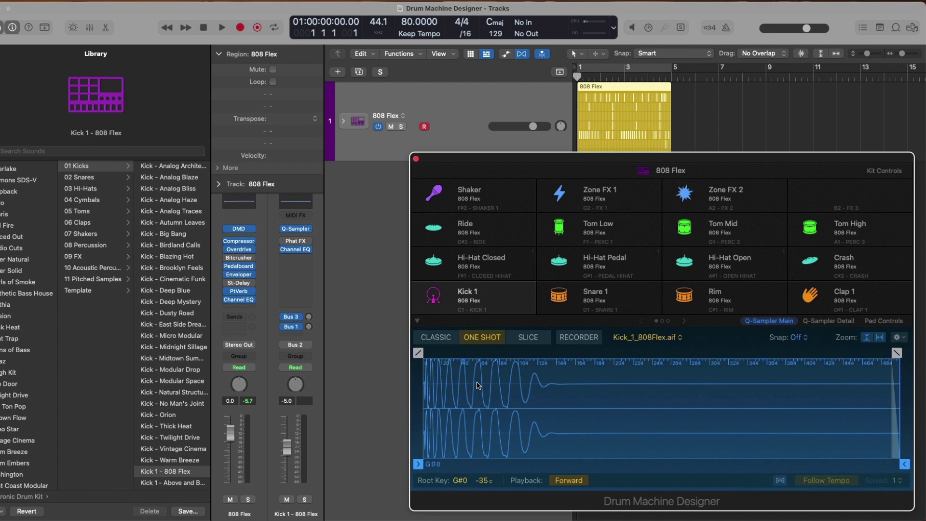
{"action": "mouse_move", "coordinate": [419, 438]}
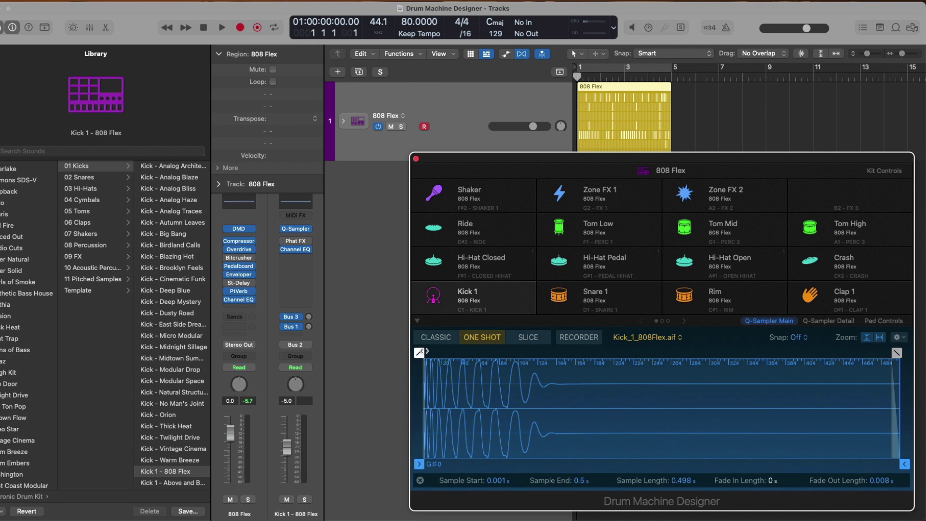
{"action": "left_click_drag", "start_coordinate": [418, 463], "coordinate": [414, 464]}
{"action": "left_click_drag", "start_coordinate": [901, 463], "coordinate": [575, 453]}
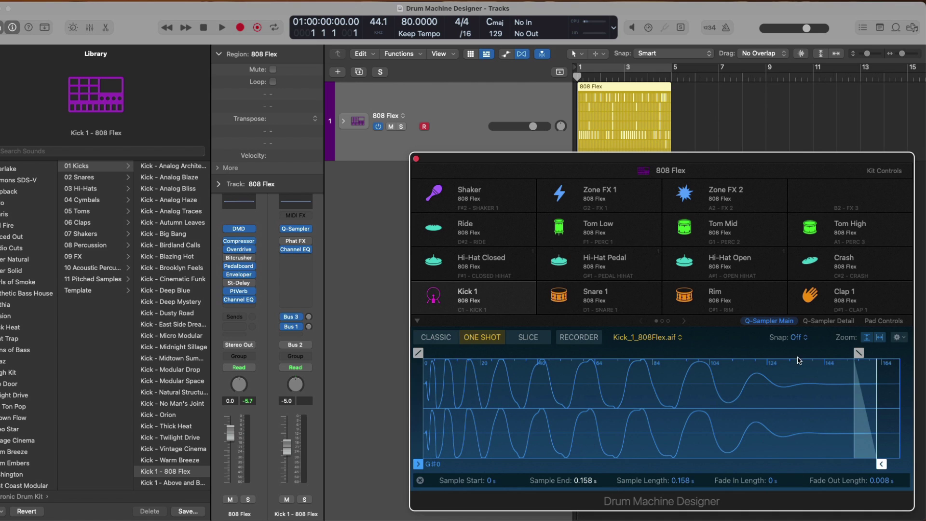
- Show Q-Sampler Detail settings while stepping through Hi-Hat Closed, Hi-Hat Pedal and Snare 1 pads
{"action": "left_click", "coordinate": [827, 320]}
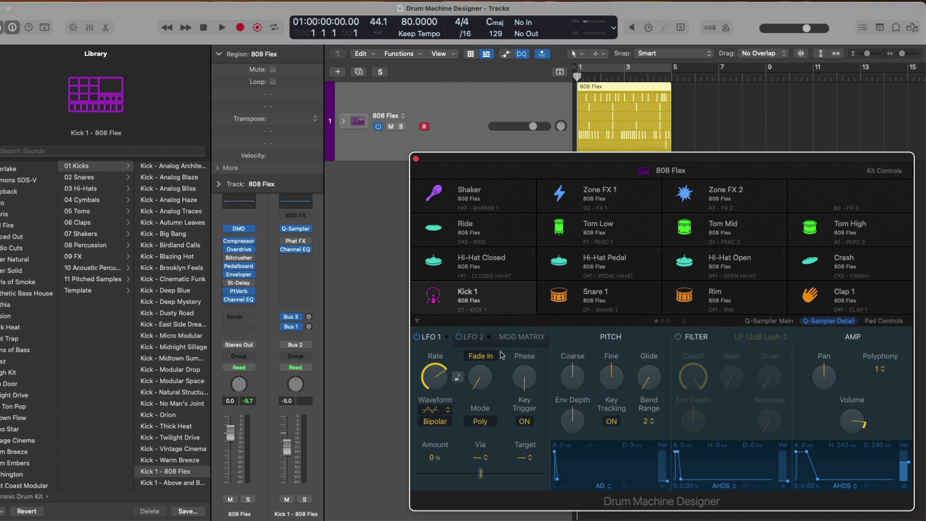
{"action": "left_click", "coordinate": [506, 271]}
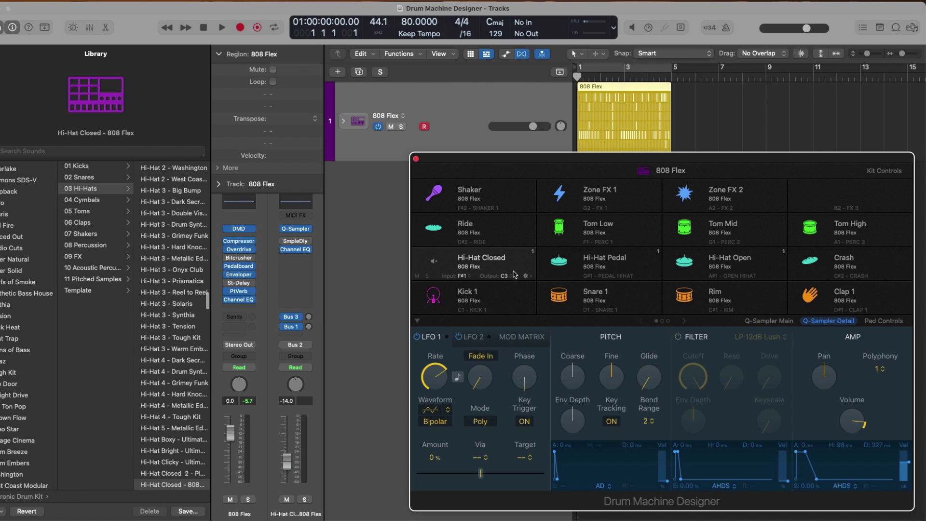
{"action": "left_click", "coordinate": [586, 270]}
{"action": "left_click", "coordinate": [574, 291]}
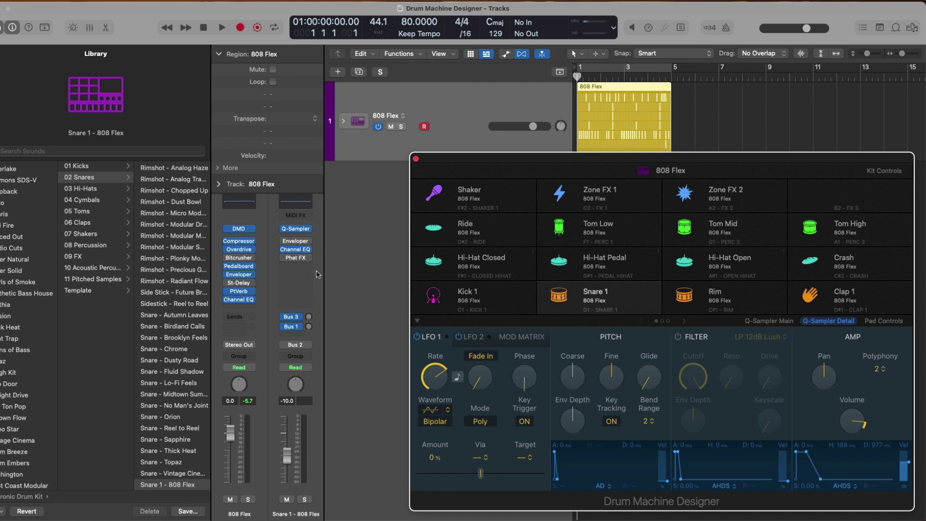
- Collapse the Region inspector, expand the 808 Flex track stack, and open the Mixer
{"action": "left_click", "coordinate": [220, 54]}
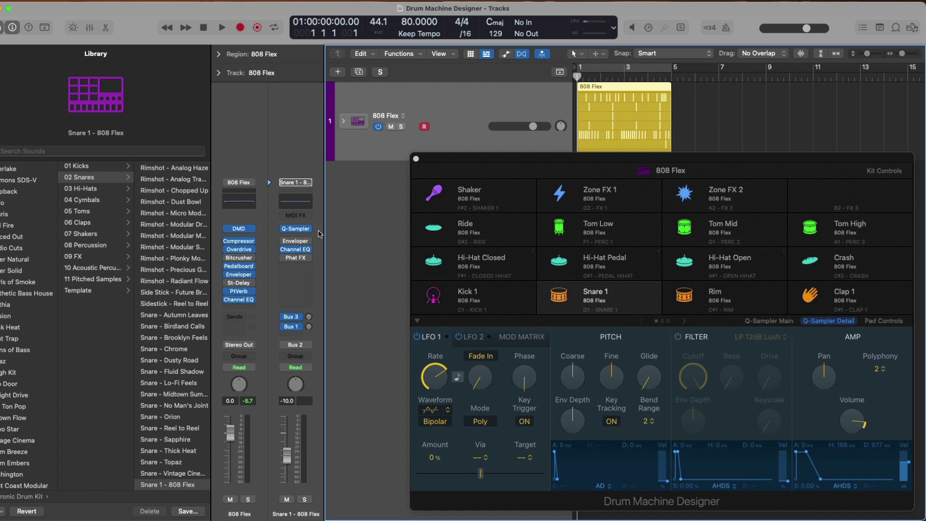
{"action": "left_click", "coordinate": [343, 123]}
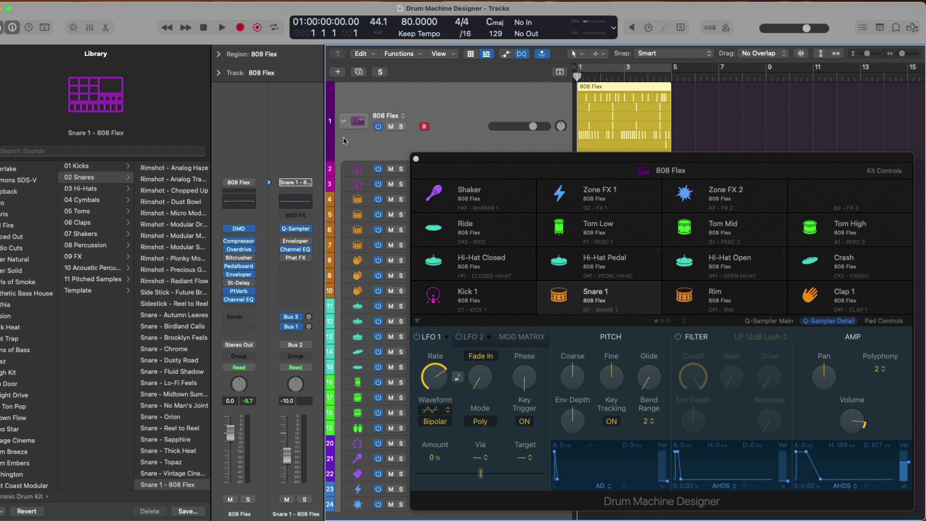
{"action": "key", "text": "super+w"}
{"action": "scroll", "coordinate": [391, 229], "scroll_direction": "down", "scroll_amount": 2}
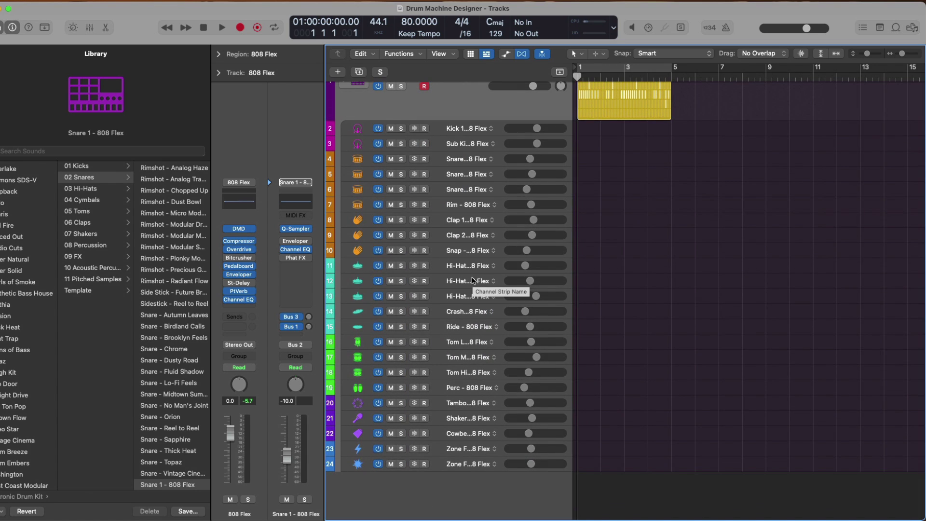
{"action": "key", "text": "x"}
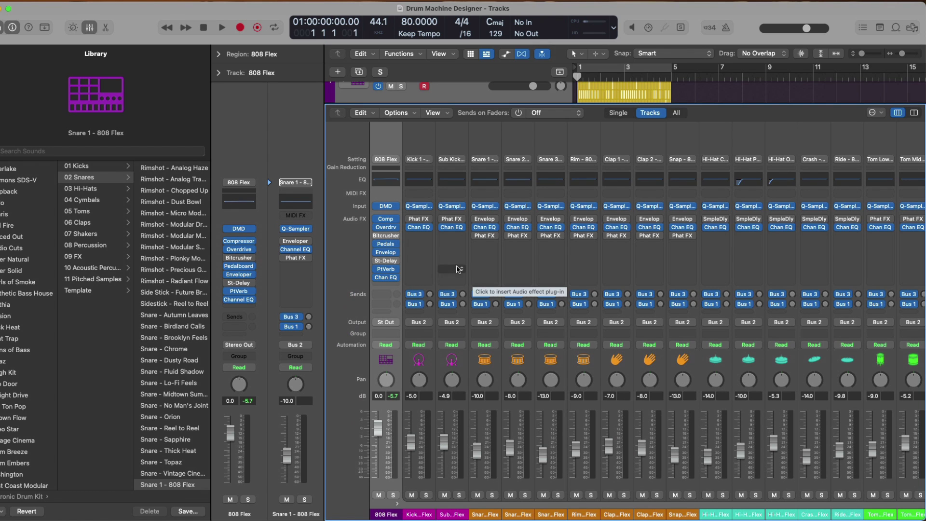
- Reopen Drum Machine Designer from Kick 1's Q-Sampler slot and move it aside
{"action": "left_click", "coordinate": [419, 208]}
{"action": "mouse_move", "coordinate": [420, 208]}
{"action": "left_click_drag", "start_coordinate": [440, 160], "coordinate": [624, 262]}
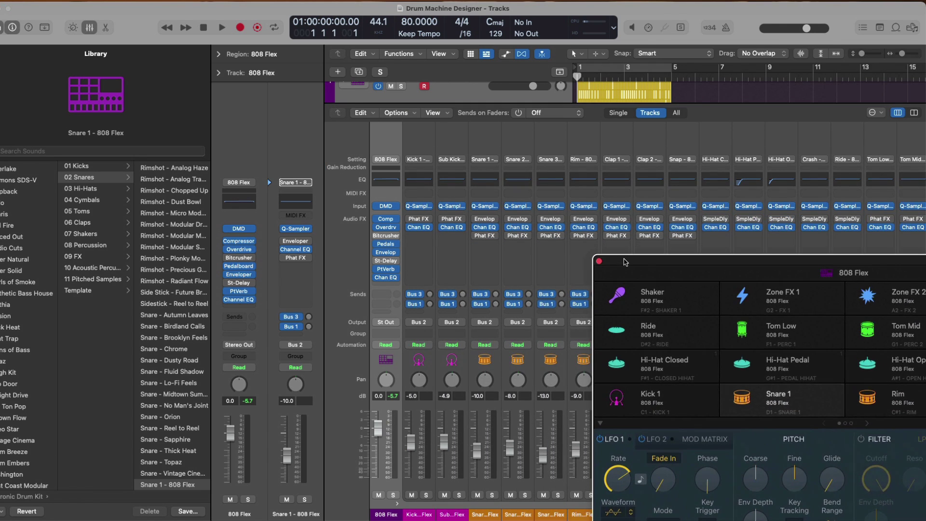
- Open Kick 1's Phat FX, then select the Kick 1 pad and show its Pad Controls
{"action": "left_click", "coordinate": [420, 221]}
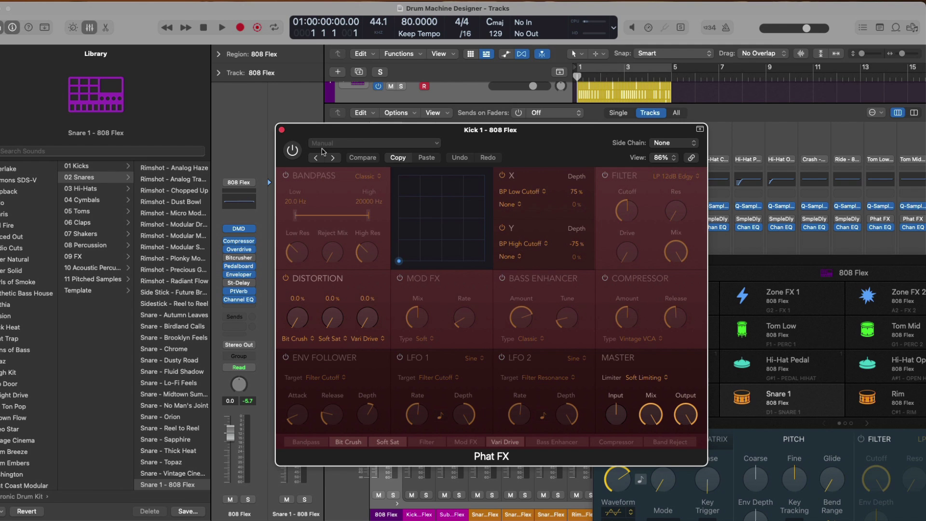
{"action": "left_click", "coordinate": [748, 270]}
{"action": "left_click", "coordinate": [617, 397]}
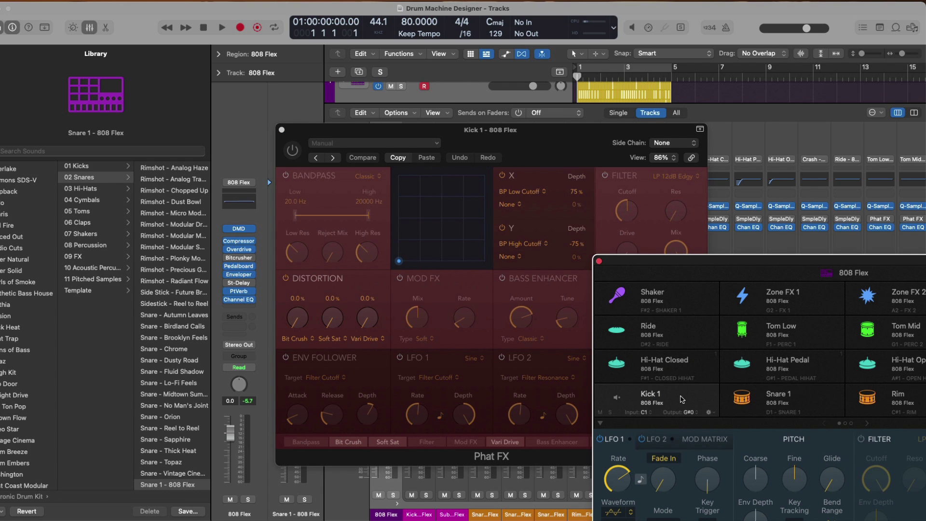
{"action": "left_click_drag", "start_coordinate": [708, 267], "coordinate": [471, 160]}
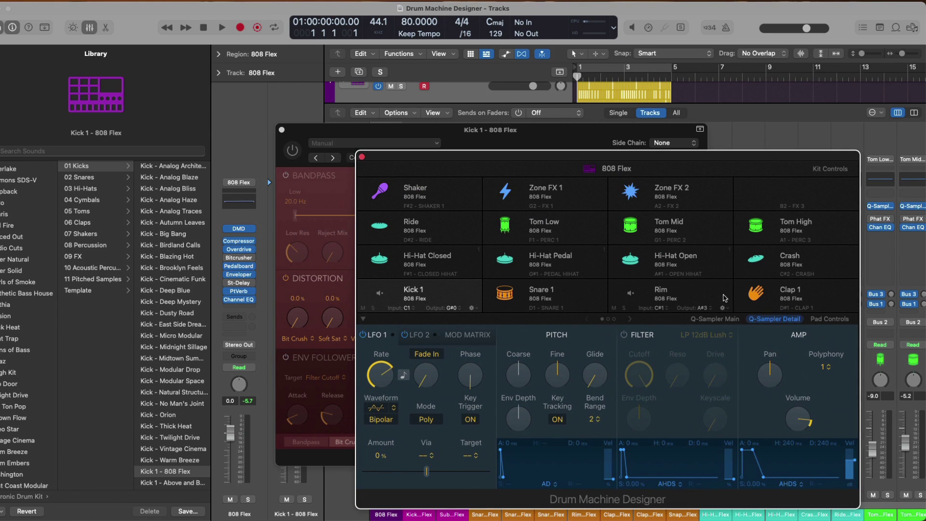
{"action": "left_click", "coordinate": [815, 319]}
{"action": "left_click_drag", "start_coordinate": [616, 159], "coordinate": [730, 161]}
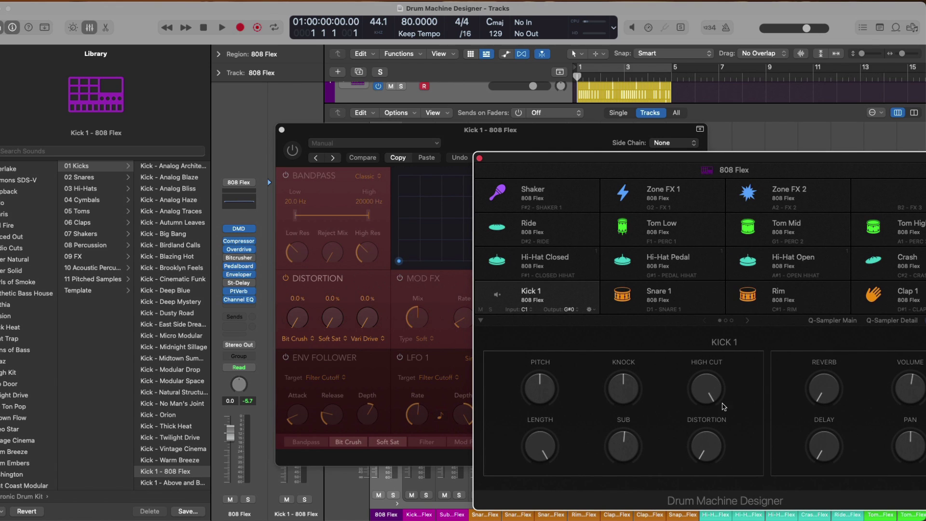
- Keep Kick 1 distortion at 0%, close Phat FX, and raise Kick 1 reverb to about -6.5 dB
{"action": "left_click_drag", "start_coordinate": [709, 439], "coordinate": [681, 487]}
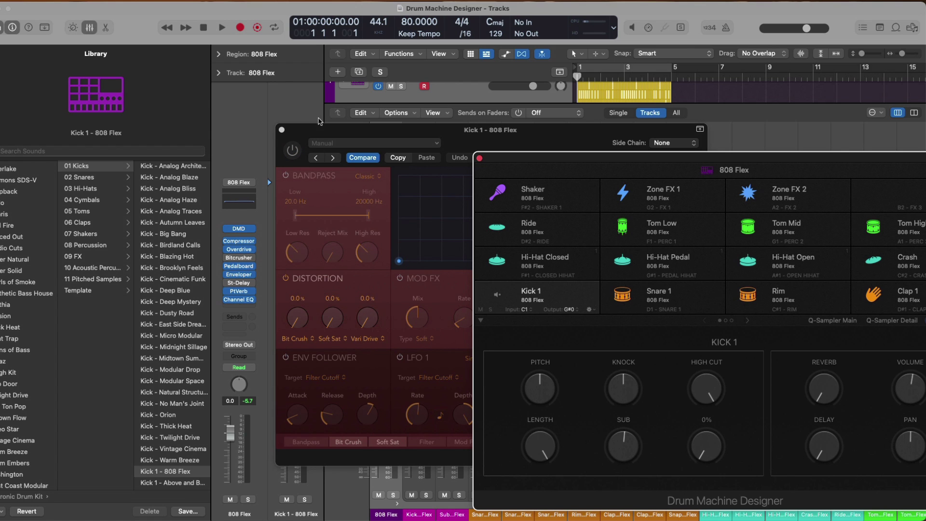
{"action": "left_click", "coordinate": [282, 130]}
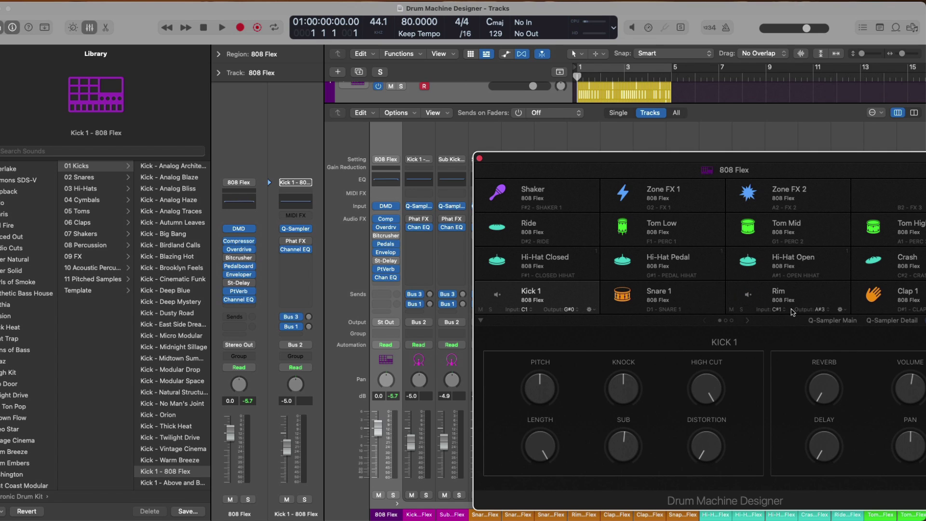
{"action": "left_click_drag", "start_coordinate": [826, 372], "coordinate": [828, 327]}
- Close the kit window, scroll the Mixer to the Reverb/Delay returns, and reopen the 808 Flex kit
{"action": "key", "text": "super+w"}
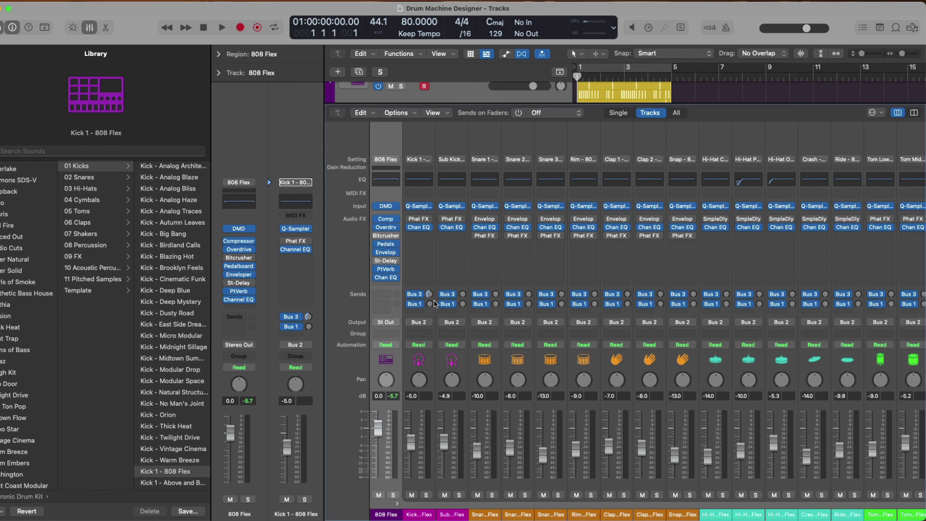
{"action": "scroll", "coordinate": [434, 304], "scroll_direction": "right", "scroll_amount": 10}
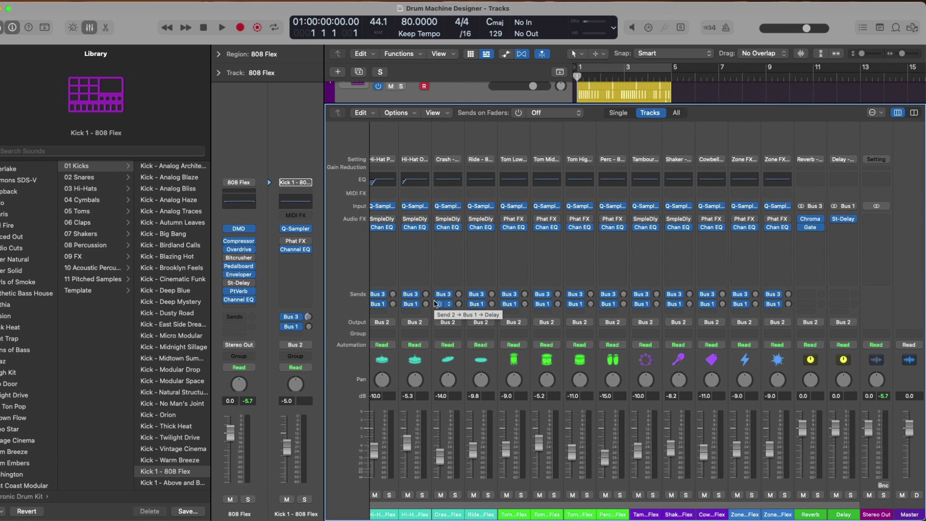
{"action": "key", "text": "v"}
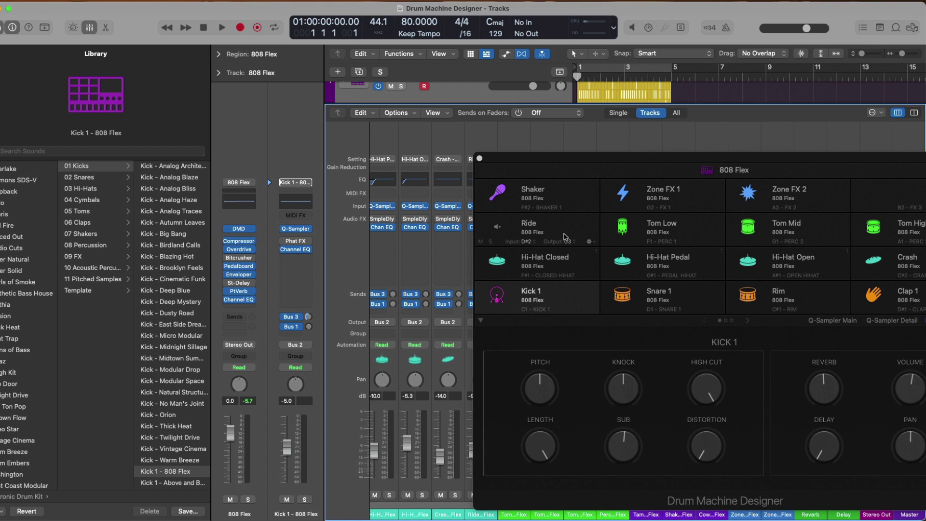
{"action": "left_click_drag", "start_coordinate": [631, 166], "coordinate": [546, 155]}
- Cycle Kick 1 through Q-Sampler Detail, Main and Pad Controls, then reopen the kit window
{"action": "left_click", "coordinate": [786, 309]}
{"action": "left_click", "coordinate": [758, 309]}
{"action": "left_click", "coordinate": [861, 309]}
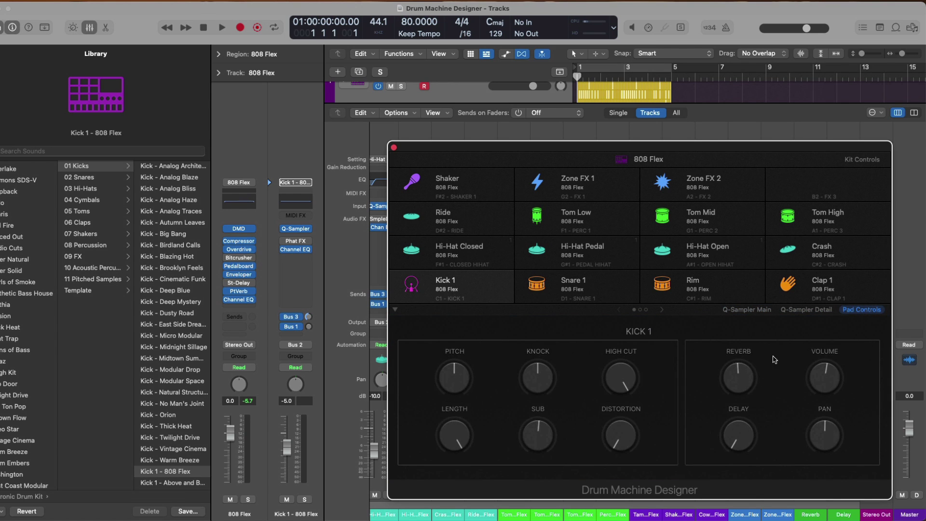
{"action": "key", "text": "super+w"}
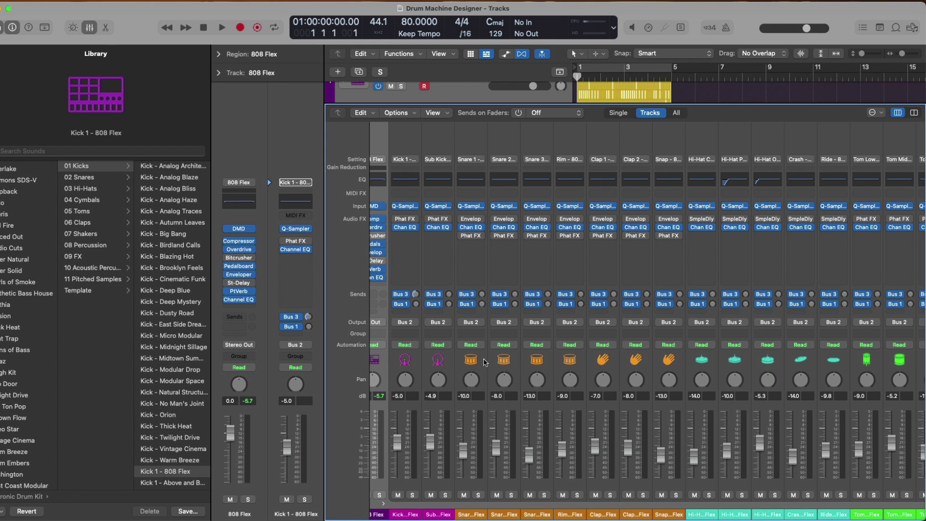
{"action": "key", "text": "v"}
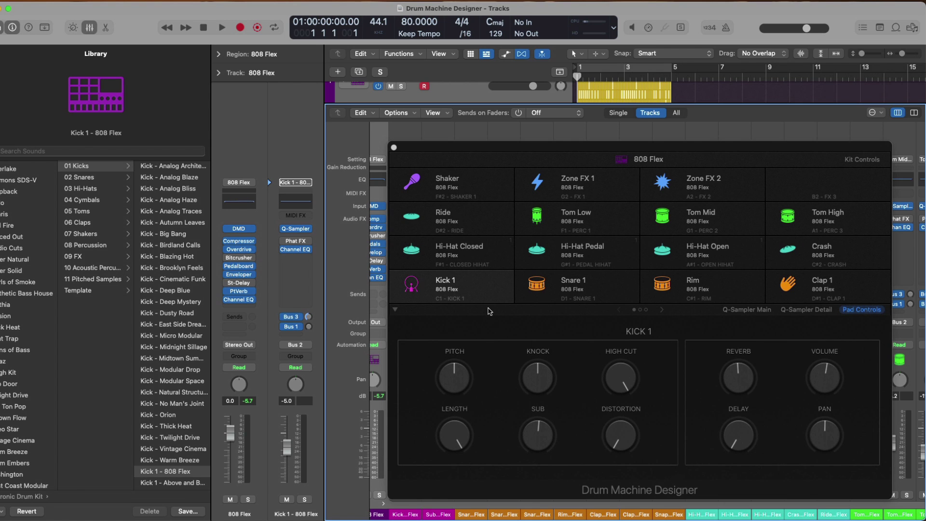
{"action": "left_click", "coordinate": [490, 288]}
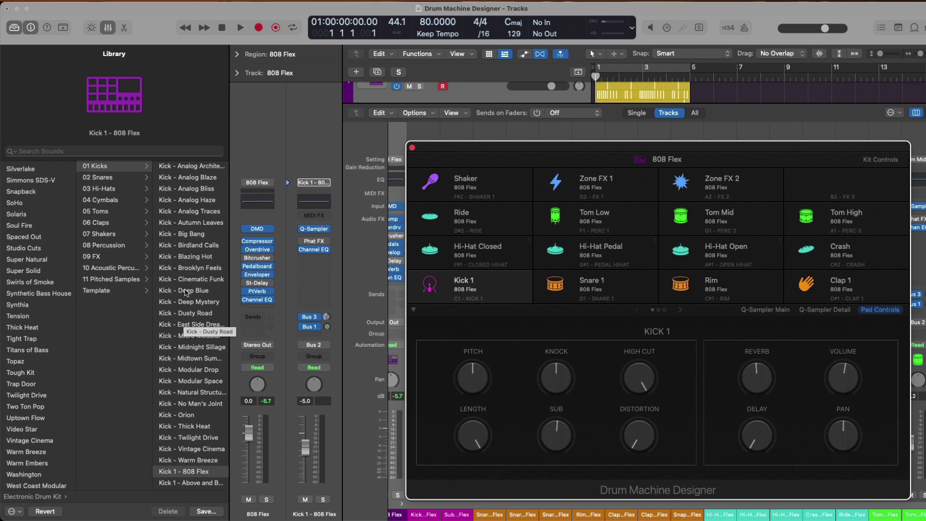
- Load Kick - Blazing Hot, then Bright Suitcase, then Bebop Organ onto the kick pad
{"action": "left_click", "coordinate": [194, 257]}
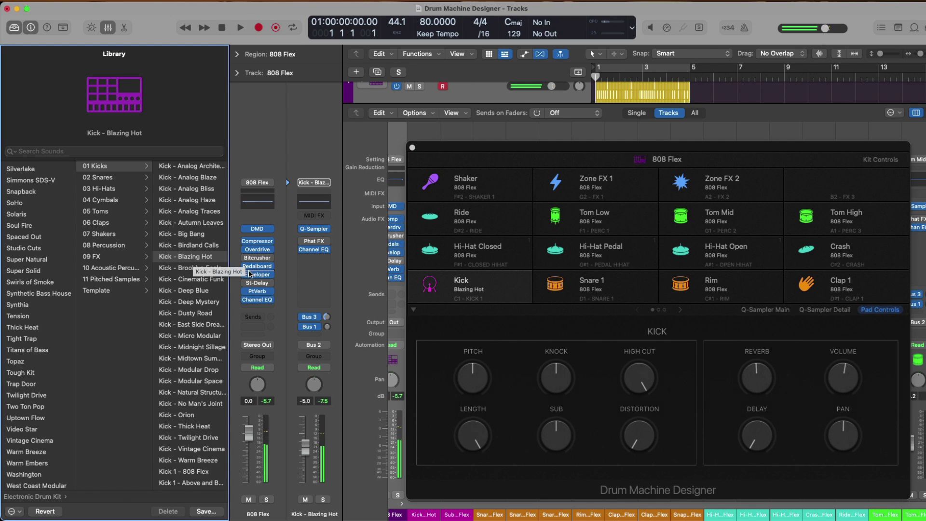
{"action": "scroll", "coordinate": [159, 289], "scroll_direction": "left", "scroll_amount": 5}
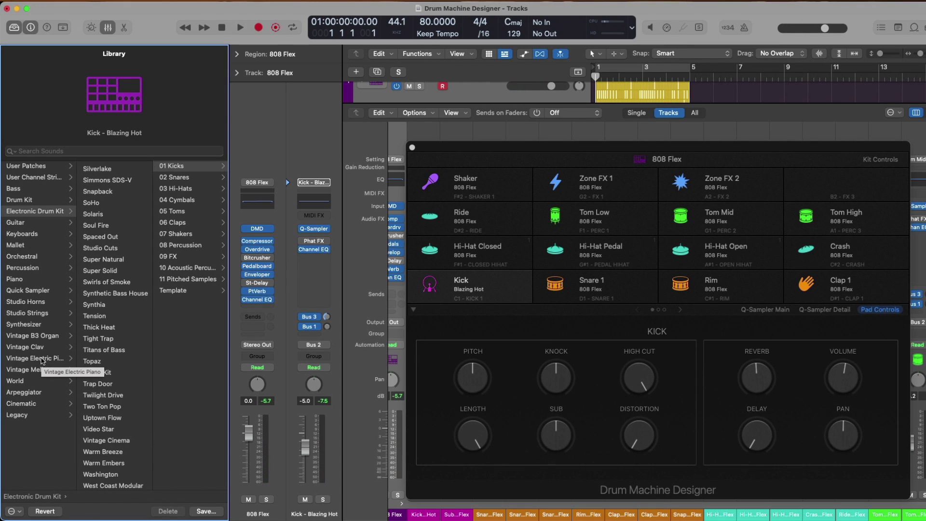
{"action": "left_click", "coordinate": [42, 359]}
{"action": "left_click", "coordinate": [104, 167]}
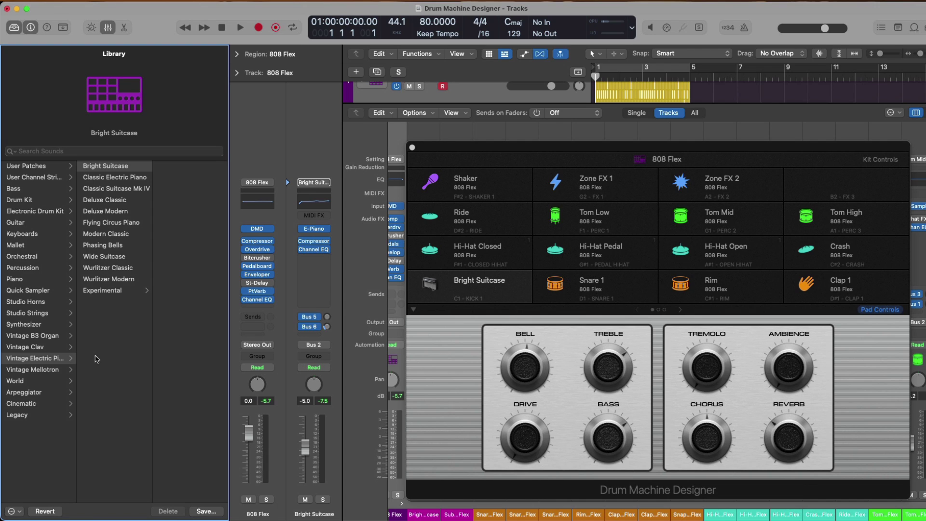
{"action": "left_click", "coordinate": [61, 336]}
{"action": "left_click", "coordinate": [114, 169]}
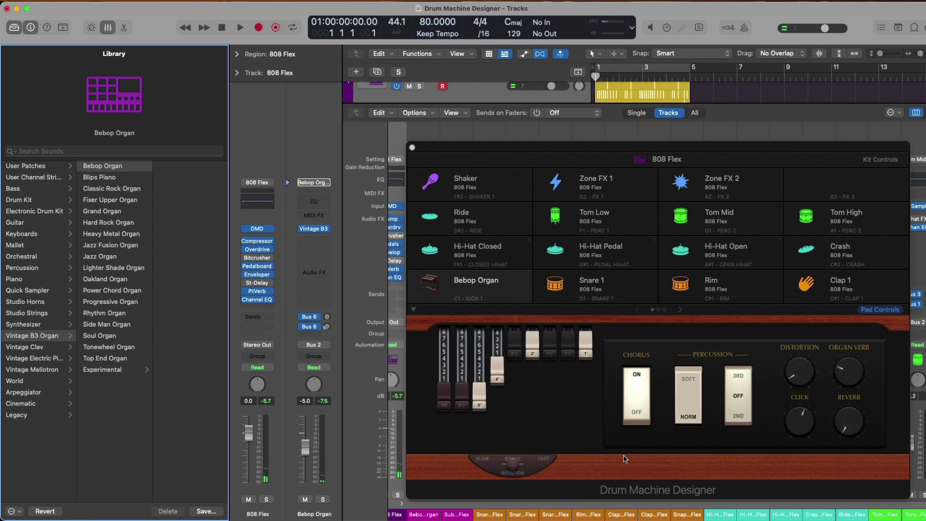
- Close the Mixer and try the Above and Beyond kit from the Electronic Drum Kit patches
{"action": "mouse_move", "coordinate": [600, 282]}
{"action": "left_click", "coordinate": [53, 211]}
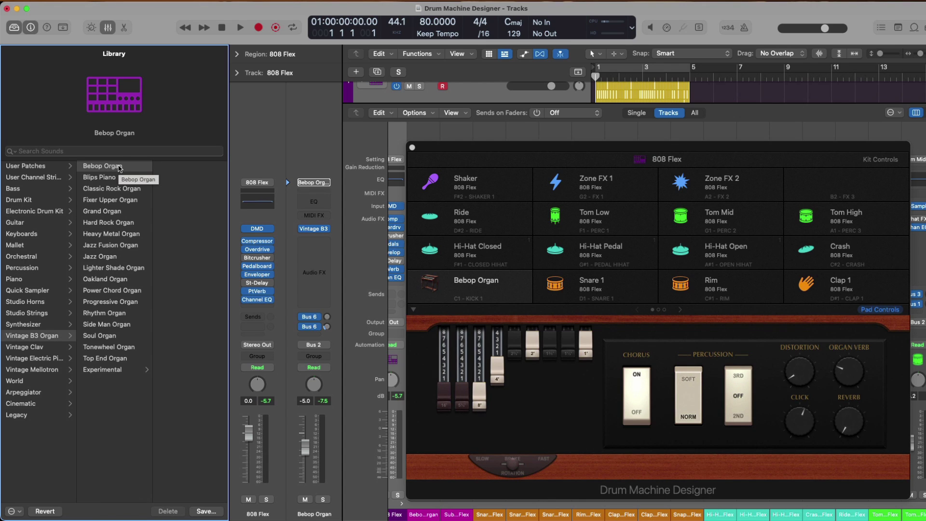
{"action": "key", "text": "x"}
{"action": "left_click", "coordinate": [253, 229]}
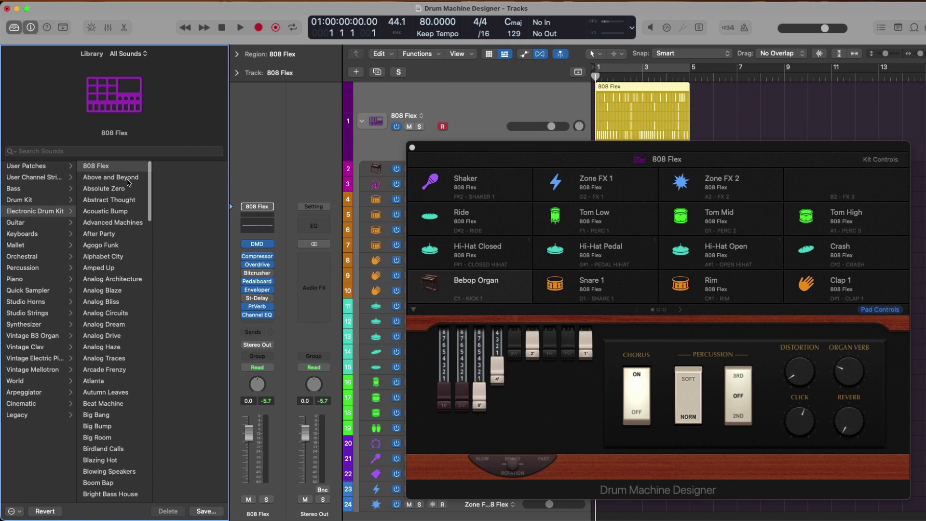
{"action": "left_click", "coordinate": [128, 179]}
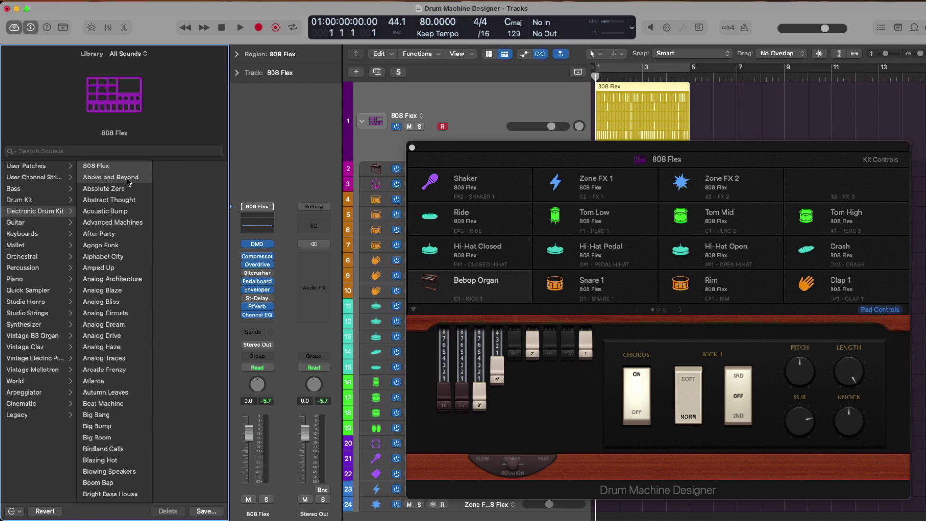
- Return to the 808 Flex kit, audition Kick 1, and show the Snare 1 pad's settings
{"action": "key", "text": "Up"}
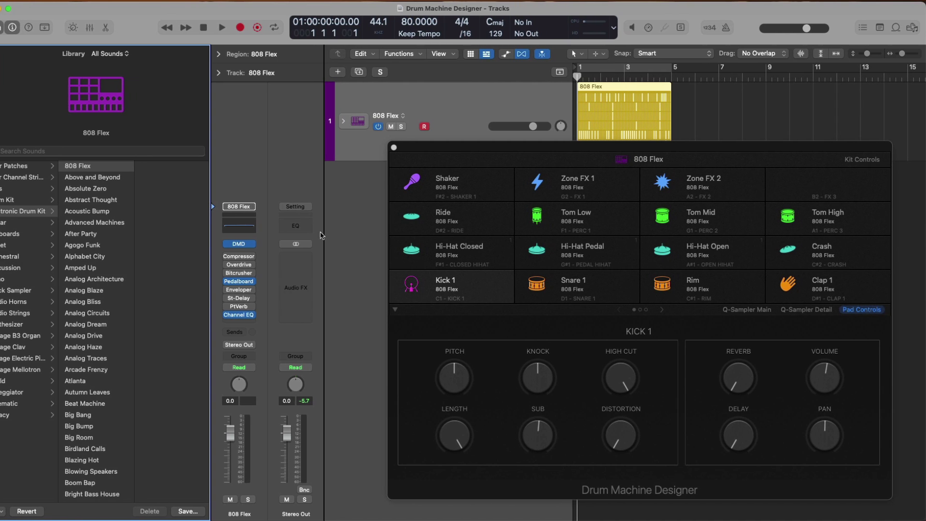
{"action": "mouse_move", "coordinate": [407, 284]}
{"action": "left_click", "coordinate": [414, 284]}
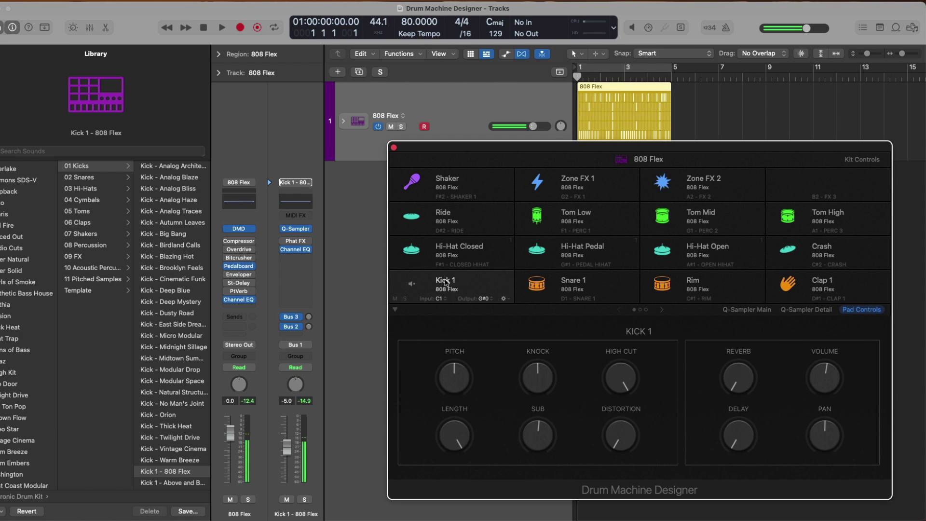
{"action": "left_click", "coordinate": [524, 286]}
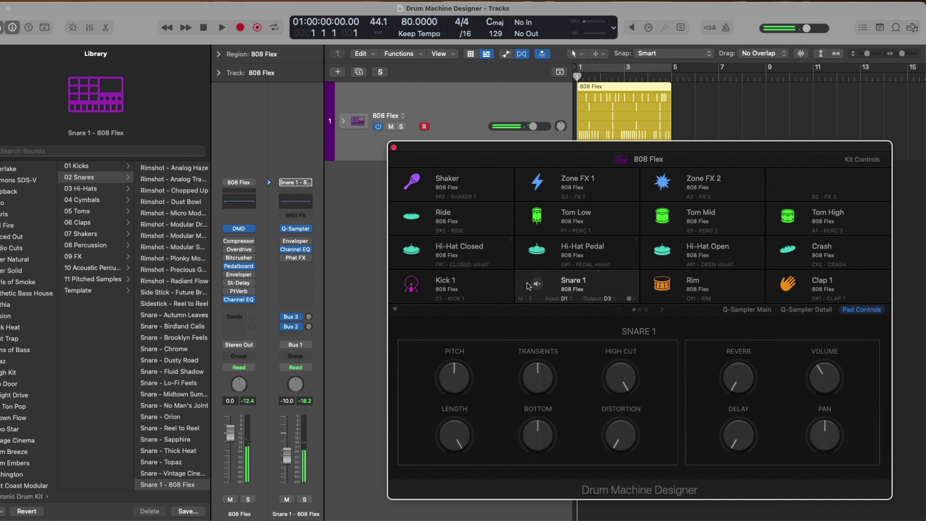
- Toggle Kick 1's solo, then the kit's mute and solo, on and back off
{"action": "mouse_move", "coordinate": [396, 298]}
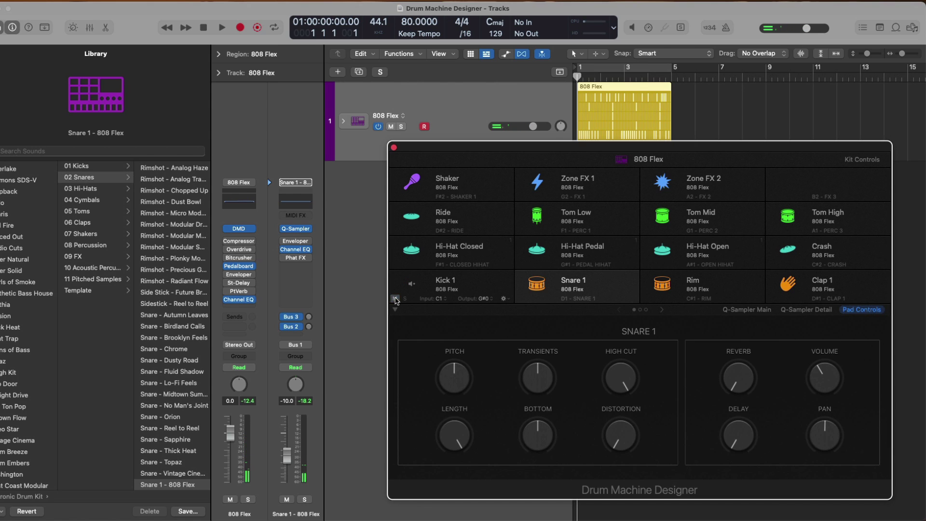
{"action": "left_click", "coordinate": [405, 299]}
{"action": "left_click", "coordinate": [404, 299]}
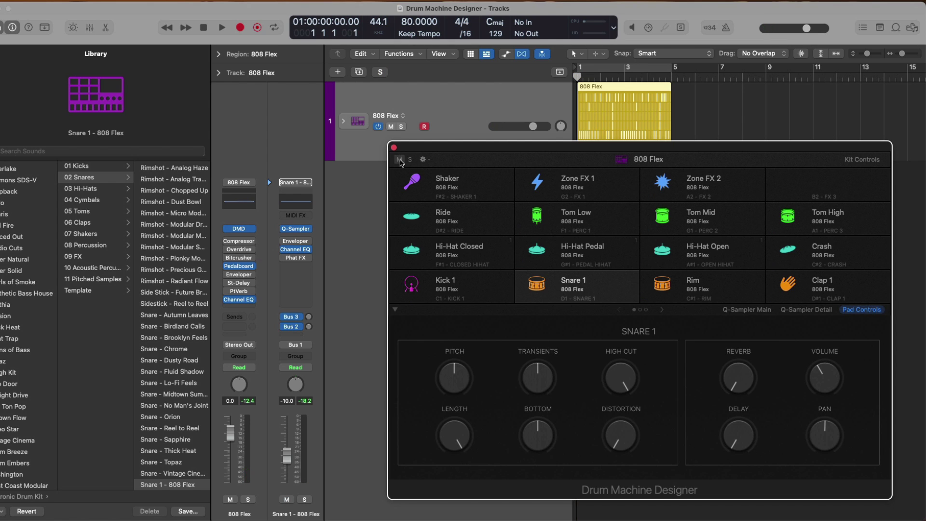
{"action": "left_click", "coordinate": [400, 161]}
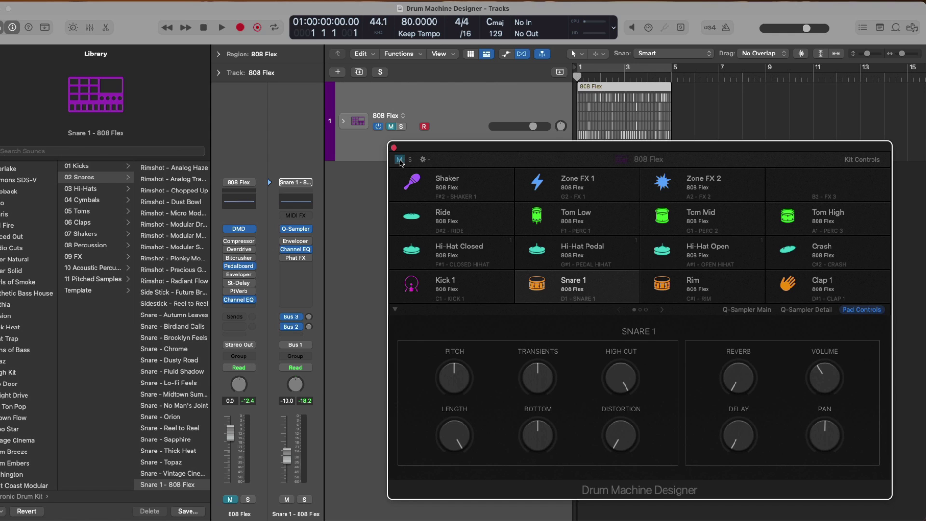
{"action": "left_click", "coordinate": [400, 160]}
{"action": "left_click", "coordinate": [409, 160]}
{"action": "left_click", "coordinate": [409, 160]}
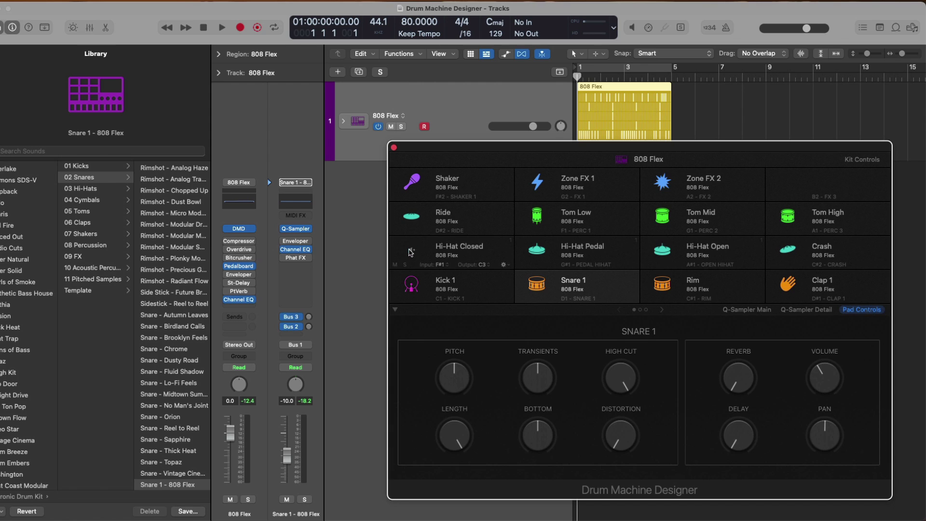
{"action": "mouse_move", "coordinate": [411, 287]}
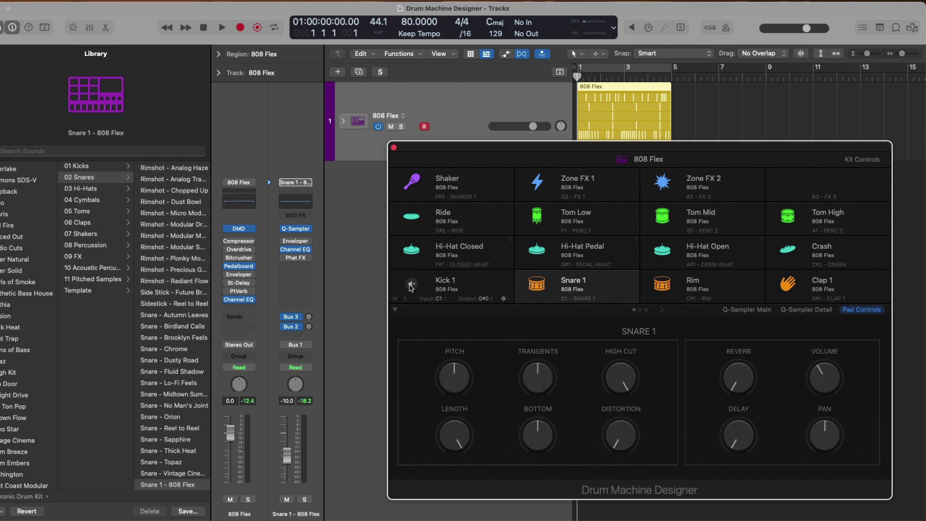
- Give Kick 1 a pink kick-drum icon, then move Snare 1 into Kick 1's slot and Hi-Hat Closed to the bottom row
{"action": "left_click", "coordinate": [410, 286]}
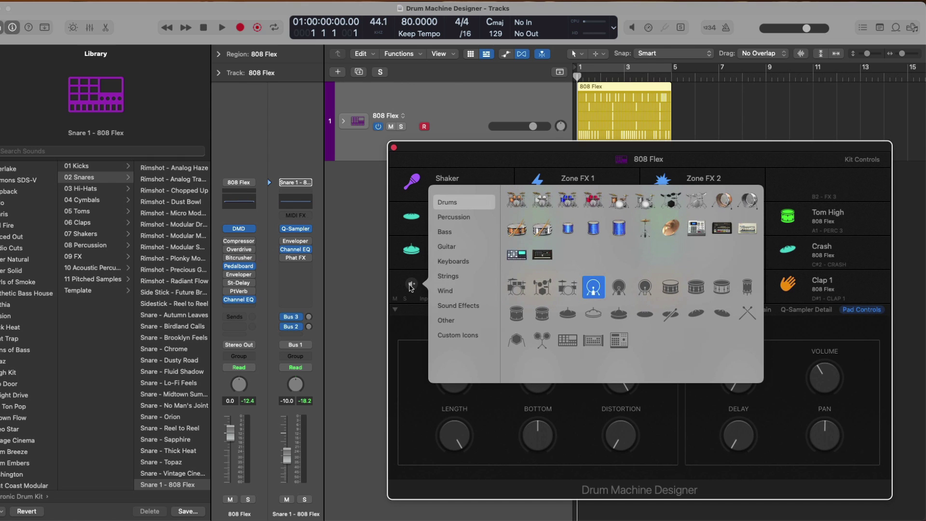
{"action": "left_click", "coordinate": [617, 292]}
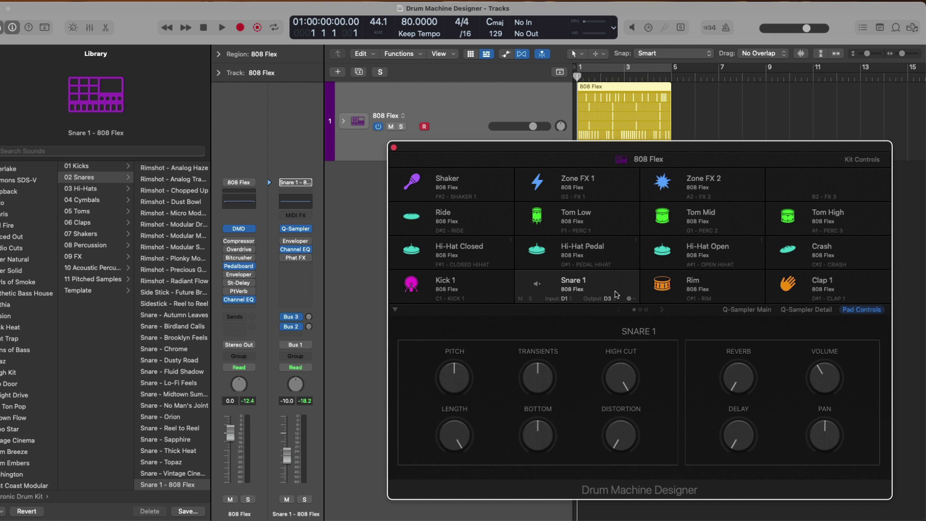
{"action": "left_click_drag", "start_coordinate": [611, 294], "coordinate": [474, 290]}
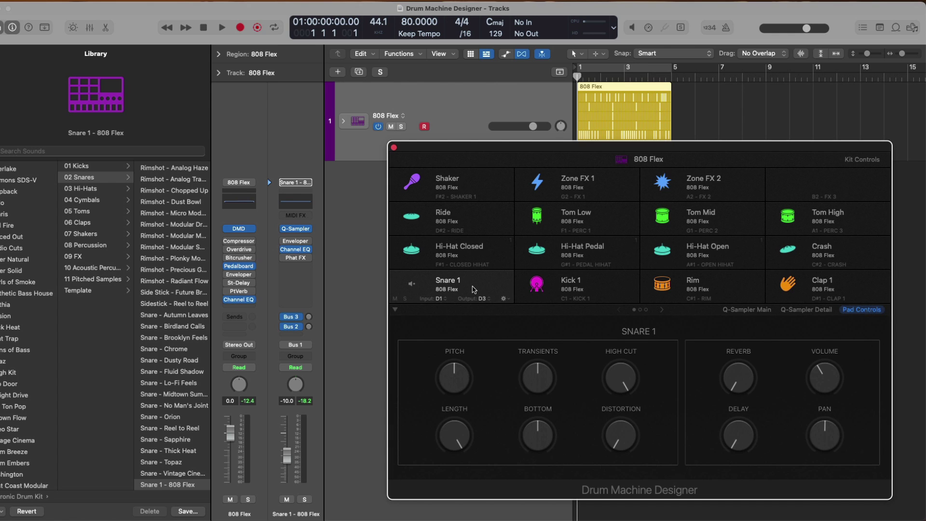
{"action": "left_click_drag", "start_coordinate": [484, 263], "coordinate": [620, 296]}
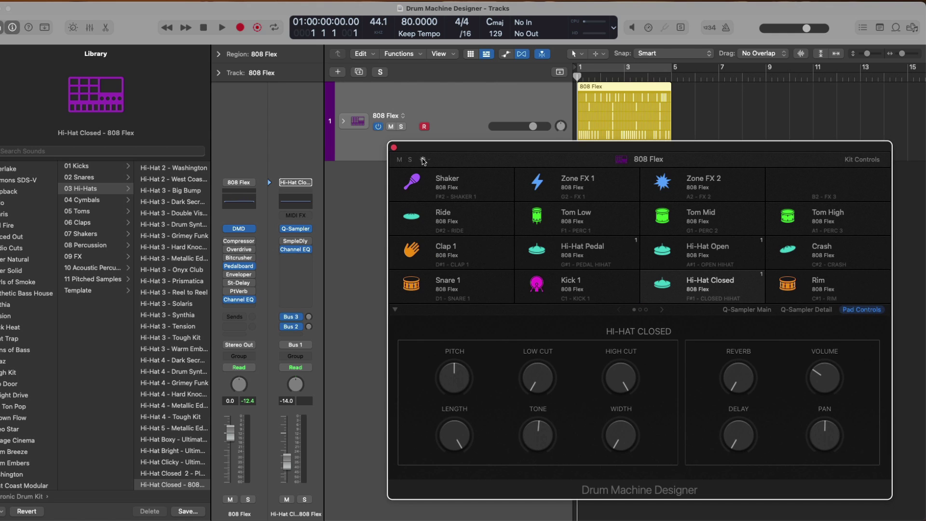
- Set Reorder Pads to Change Sounds, then move Kick 1 back to D1 ahead of Snare 1
{"action": "left_click", "coordinate": [423, 160]}
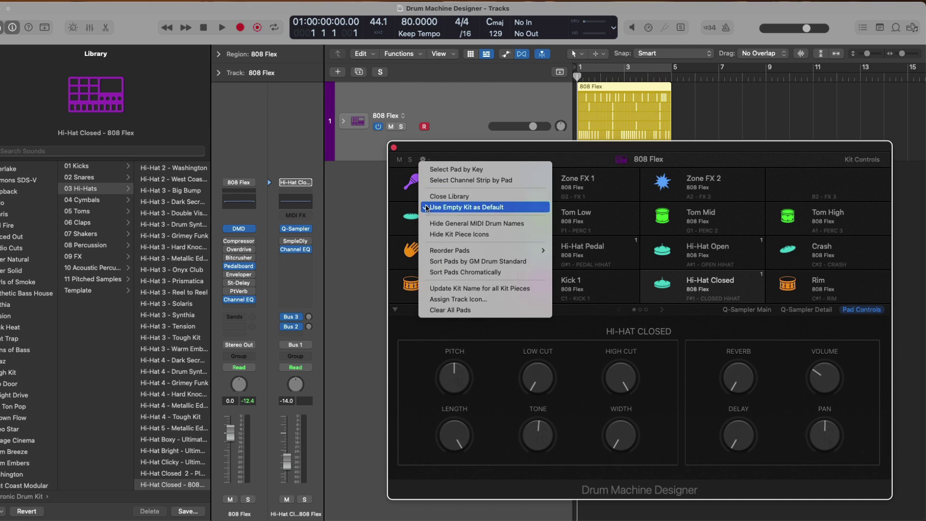
{"action": "mouse_move", "coordinate": [437, 251]}
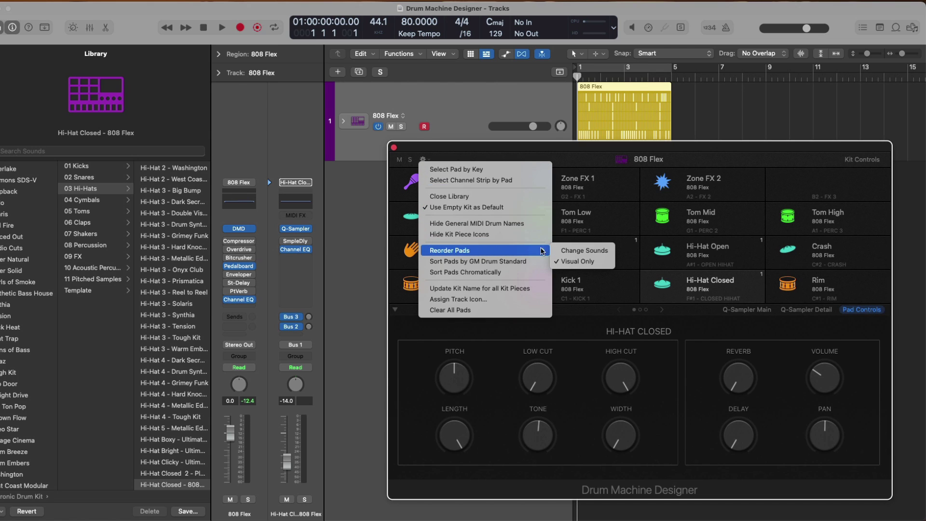
{"action": "left_click", "coordinate": [602, 252]}
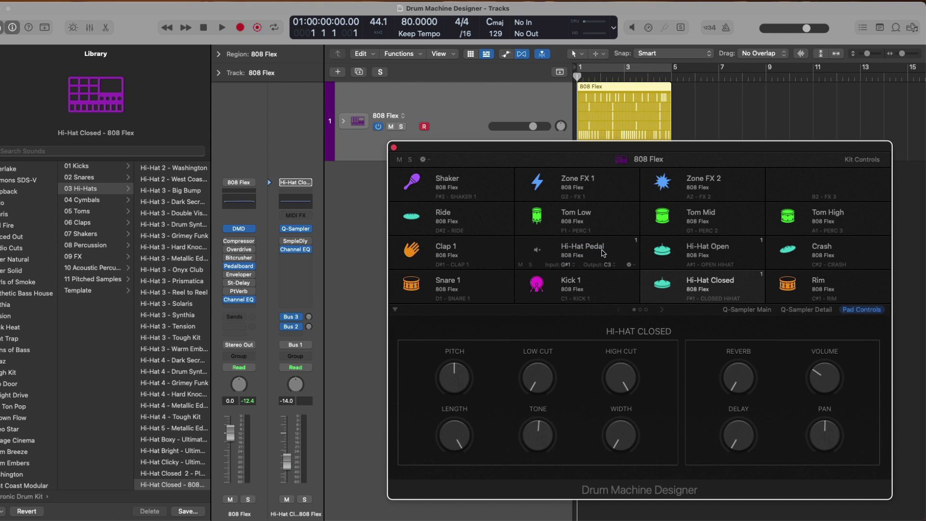
{"action": "mouse_move", "coordinate": [485, 286]}
{"action": "left_mouse_down"}
{"action": "mouse_move", "coordinate": [596, 286]}
{"action": "mouse_move", "coordinate": [474, 285]}
{"action": "left_mouse_up"}
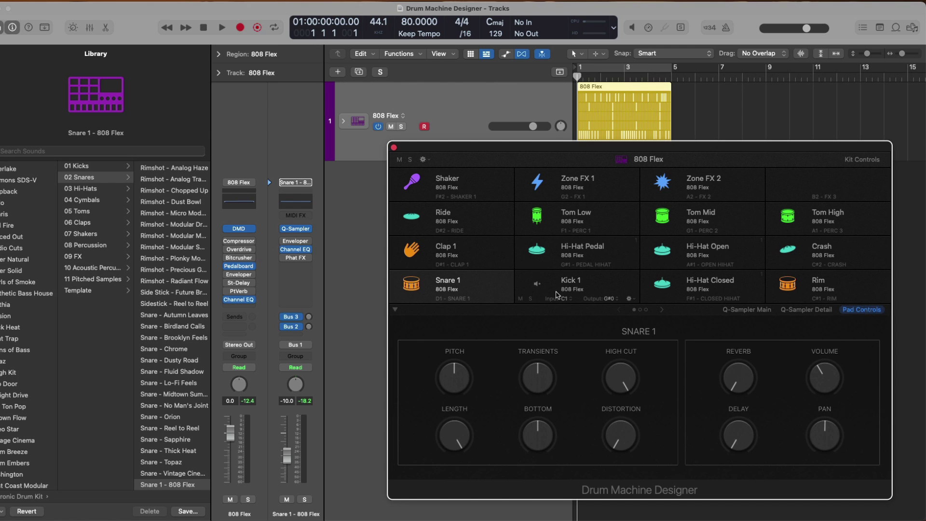
{"action": "left_click_drag", "start_coordinate": [602, 282], "coordinate": [480, 282]}
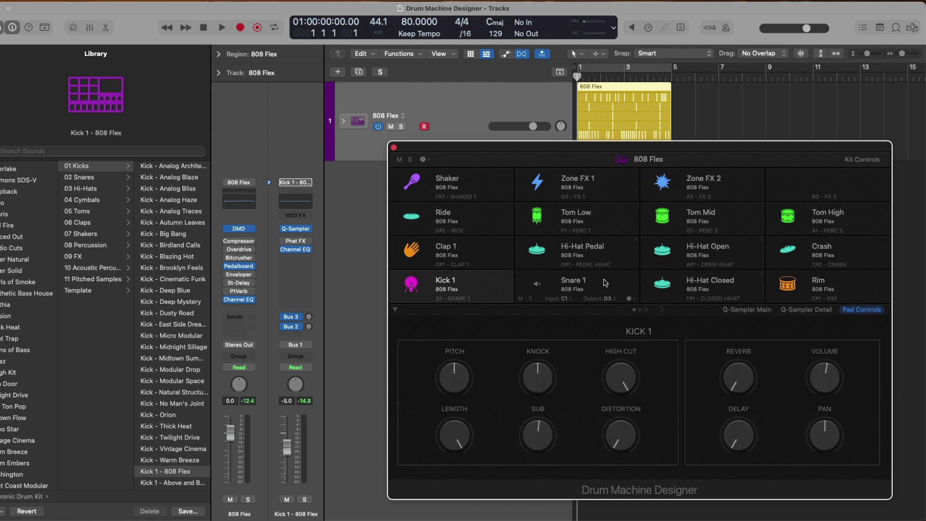
- Bring Sub Kick from the second pad page into the bottom-left pad
{"action": "left_click", "coordinate": [662, 310]}
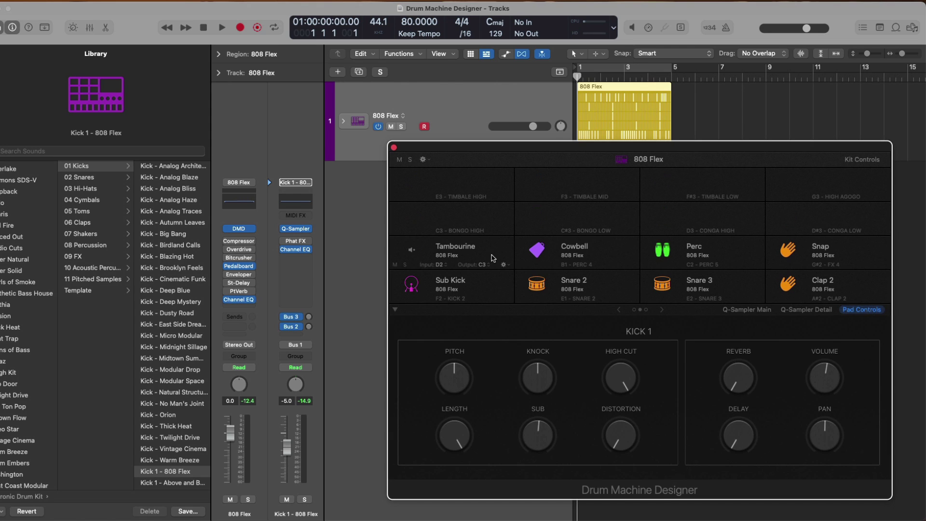
{"action": "left_click_drag", "start_coordinate": [449, 284], "coordinate": [430, 257]}
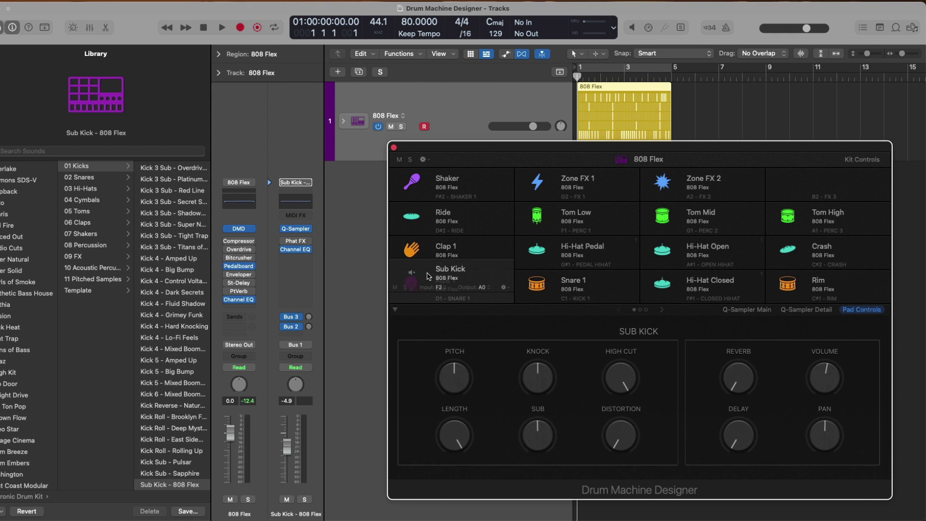
{"action": "left_click_drag", "start_coordinate": [427, 277], "coordinate": [426, 284]}
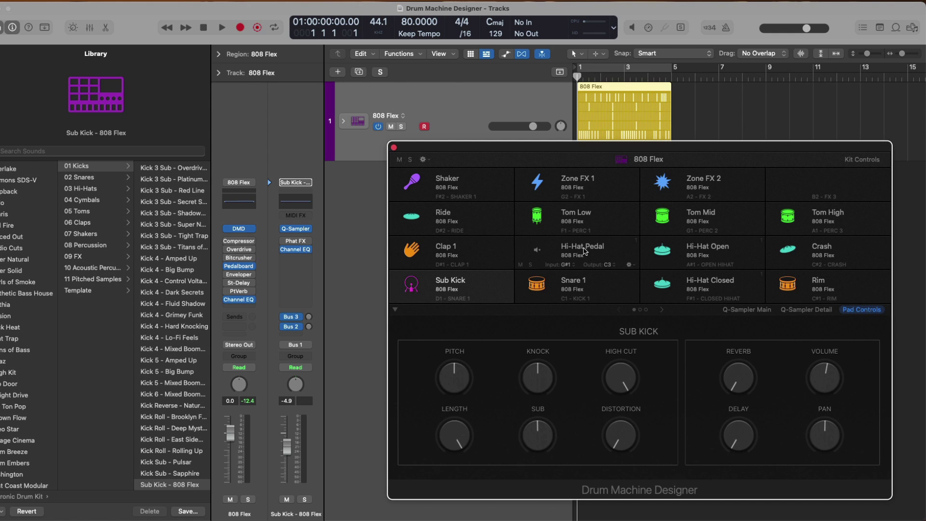
- Swap Hi-Hat Pedal with Hi-Hat Open, then swap Sub Kick with Snare 1
{"action": "left_click_drag", "start_coordinate": [584, 251], "coordinate": [752, 255]}
{"action": "left_click", "coordinate": [470, 284]}
{"action": "left_click_drag", "start_coordinate": [470, 285], "coordinate": [545, 285]}
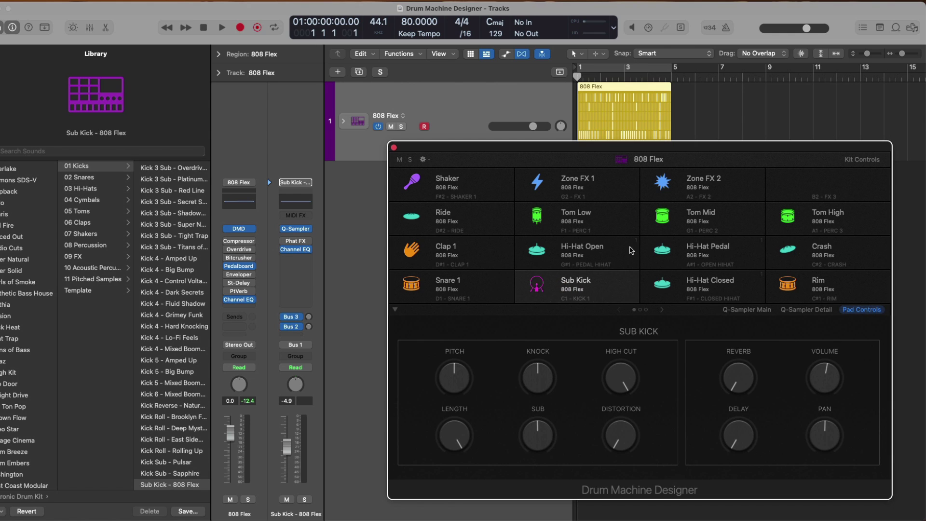
- Play and stop the 808 Flex pattern through the rearranged kit
{"action": "key", "text": "space"}
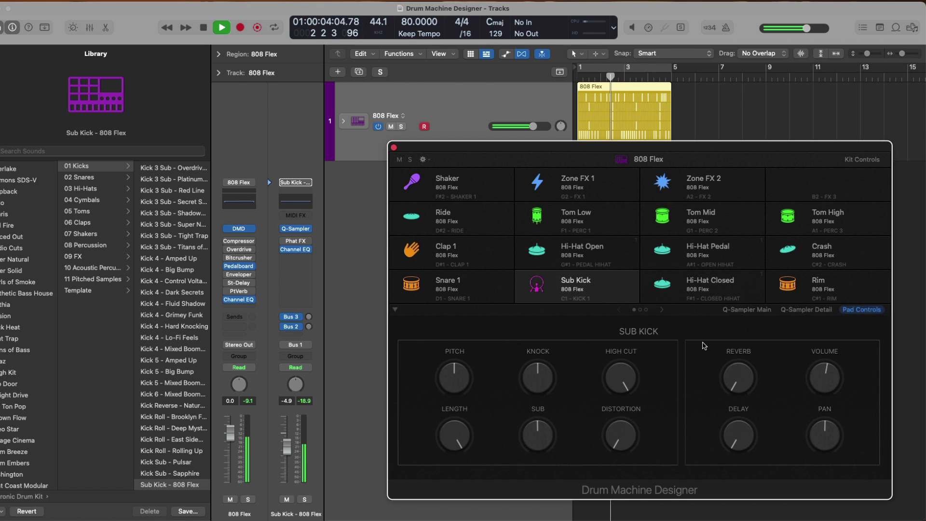
{"action": "key", "text": "space"}
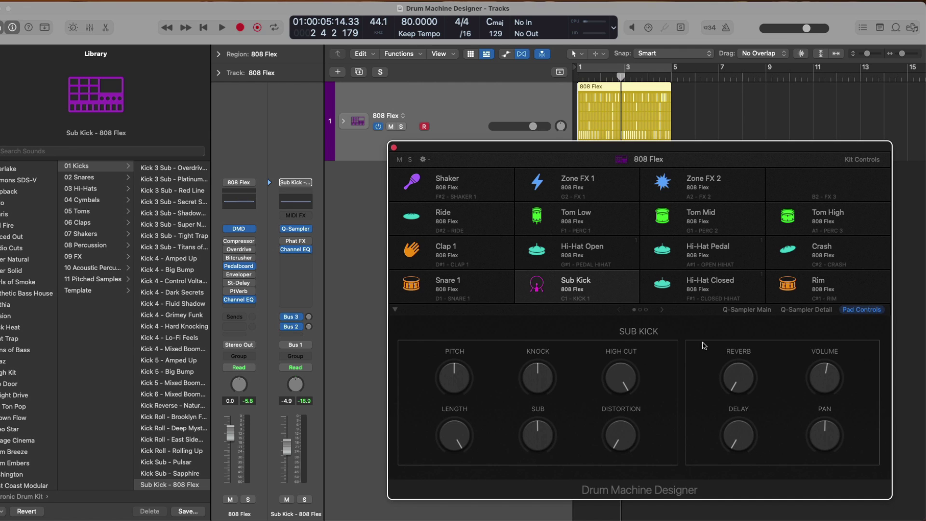
- Hide the Library, move the kit left, and load Angelic Solo Snare onto the empty B2 pad
{"action": "key", "text": "y"}
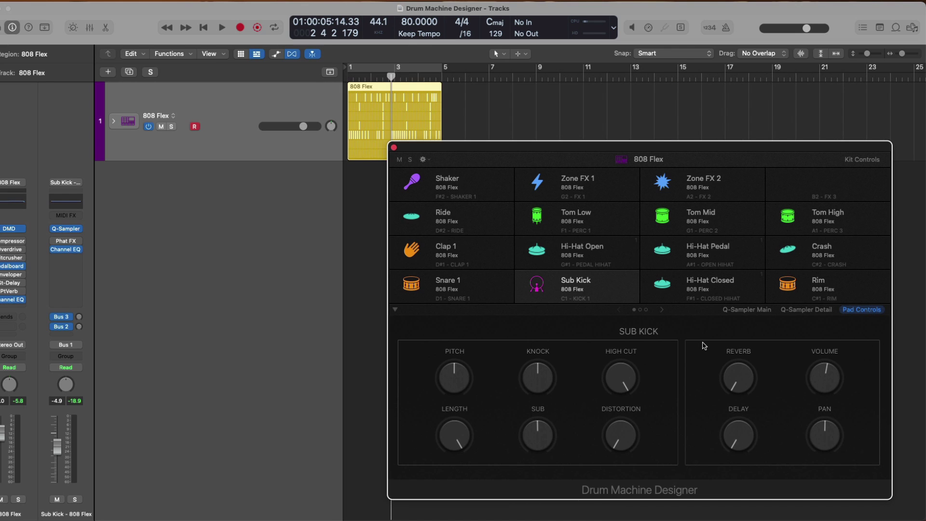
{"action": "left_click_drag", "start_coordinate": [617, 149], "coordinate": [290, 108]}
{"action": "key", "text": "o"}
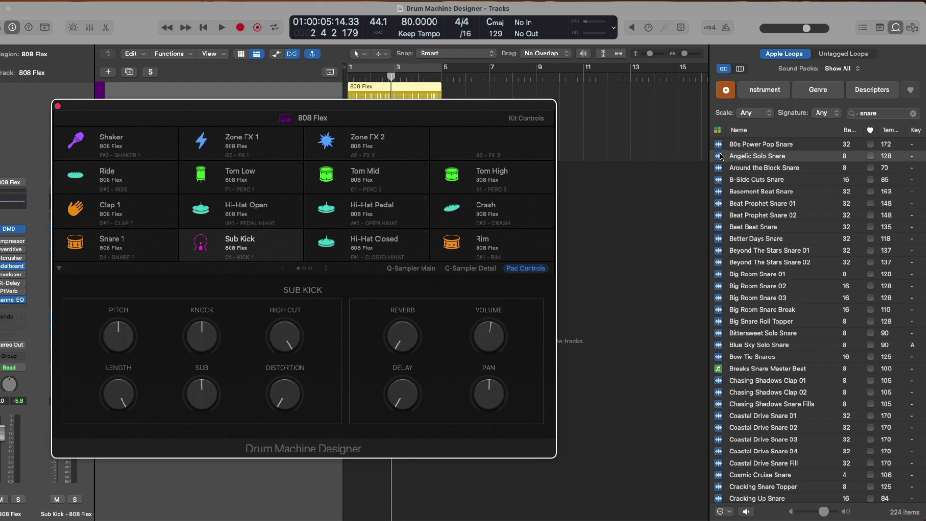
{"action": "left_click_drag", "start_coordinate": [722, 157], "coordinate": [528, 150]}
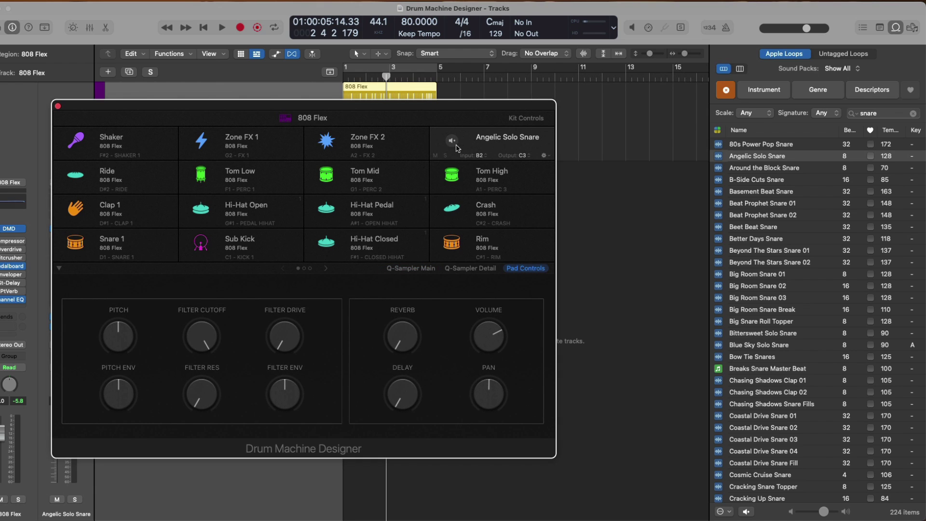
- Trim Angelic Solo Snare to its first hit ending at 0.876 s, set No Loop, and audition it
{"action": "left_click", "coordinate": [428, 268]}
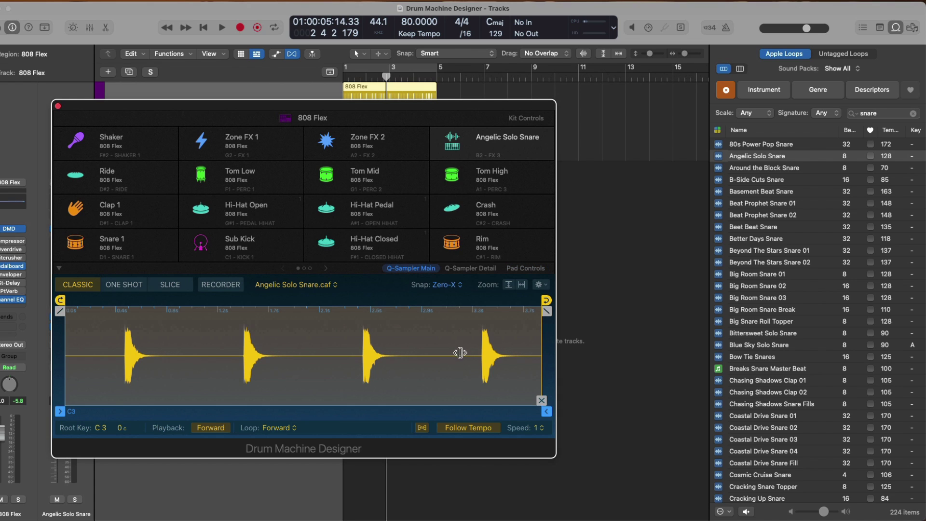
{"action": "mouse_move", "coordinate": [536, 409]}
{"action": "left_mouse_down"}
{"action": "mouse_move", "coordinate": [428, 386]}
{"action": "mouse_move", "coordinate": [248, 390]}
{"action": "mouse_move", "coordinate": [174, 370]}
{"action": "left_mouse_up"}
{"action": "left_click_drag", "start_coordinate": [66, 410], "coordinate": [117, 385]}
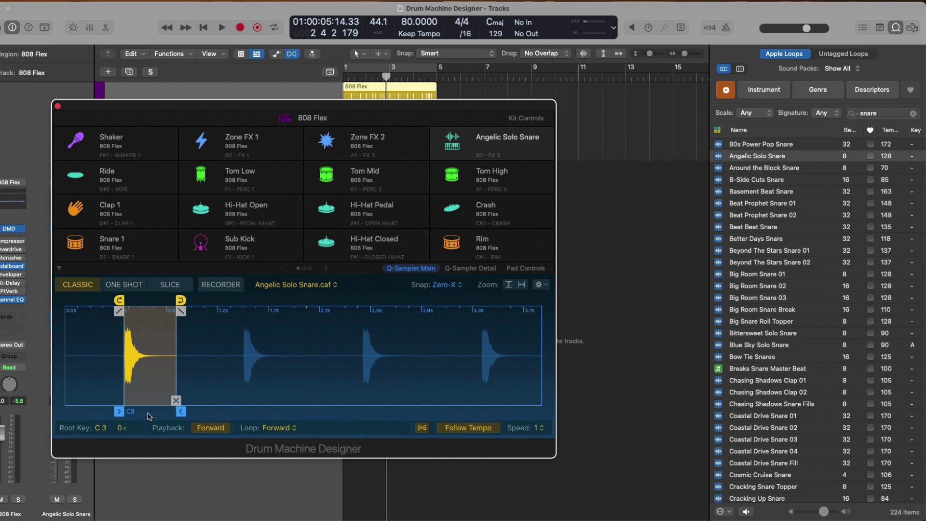
{"action": "left_click", "coordinate": [269, 428]}
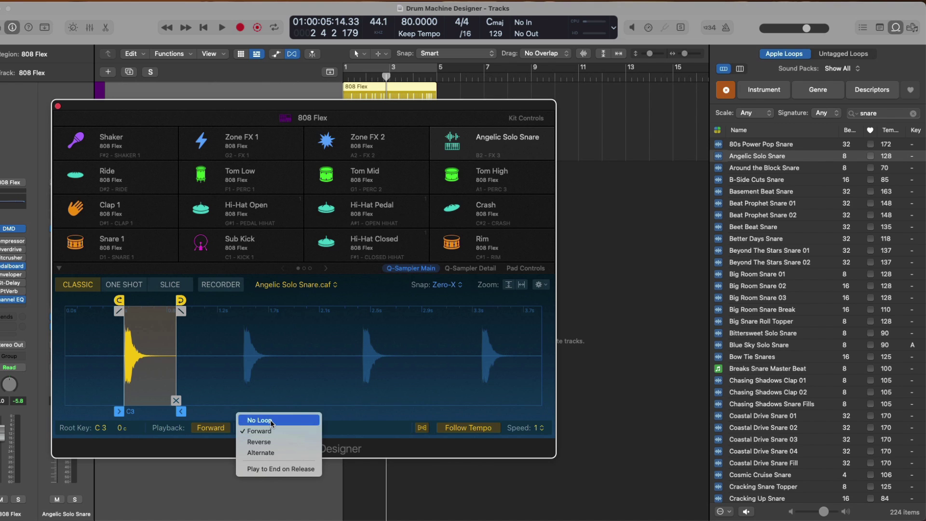
{"action": "left_click", "coordinate": [267, 416]}
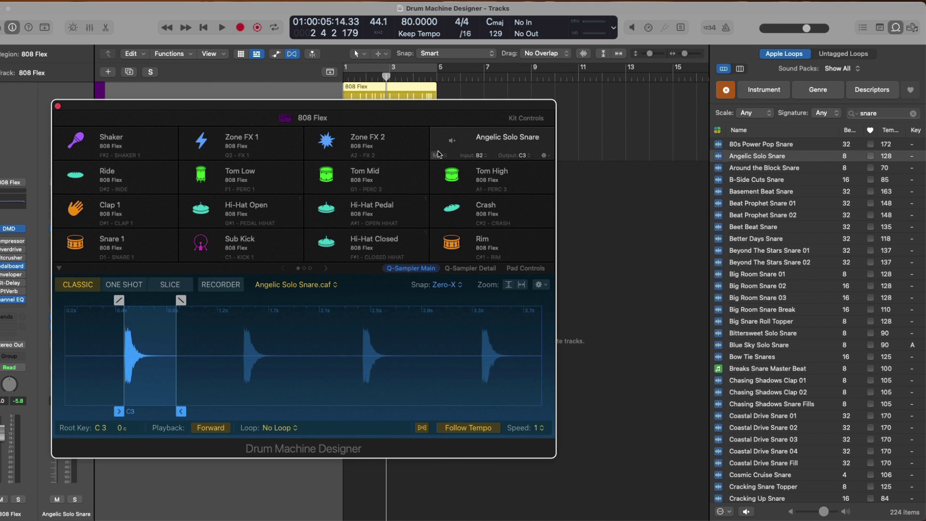
{"action": "left_click", "coordinate": [450, 141]}
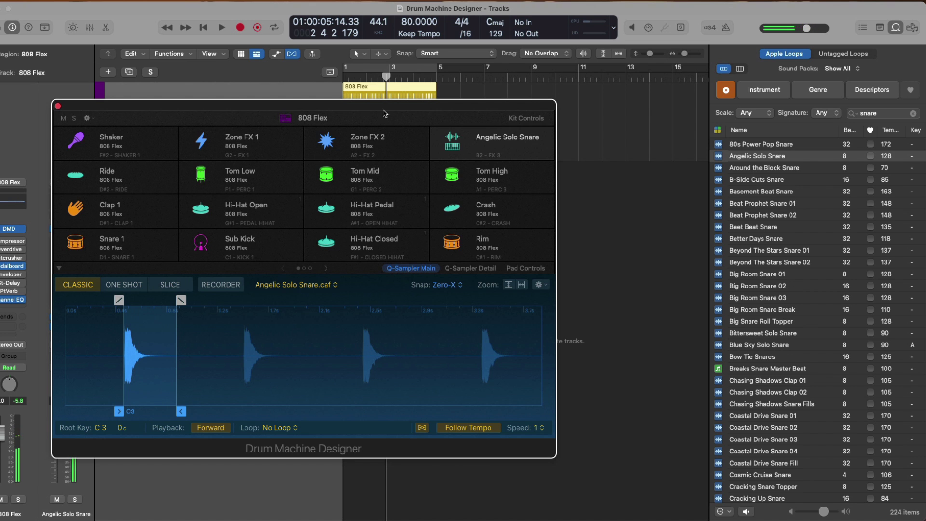
- Expand the 808 Flex stack, widen the track headers, and select track 25 Angelic Solo Snare
{"action": "left_click_drag", "start_coordinate": [419, 118], "coordinate": [798, 212]}
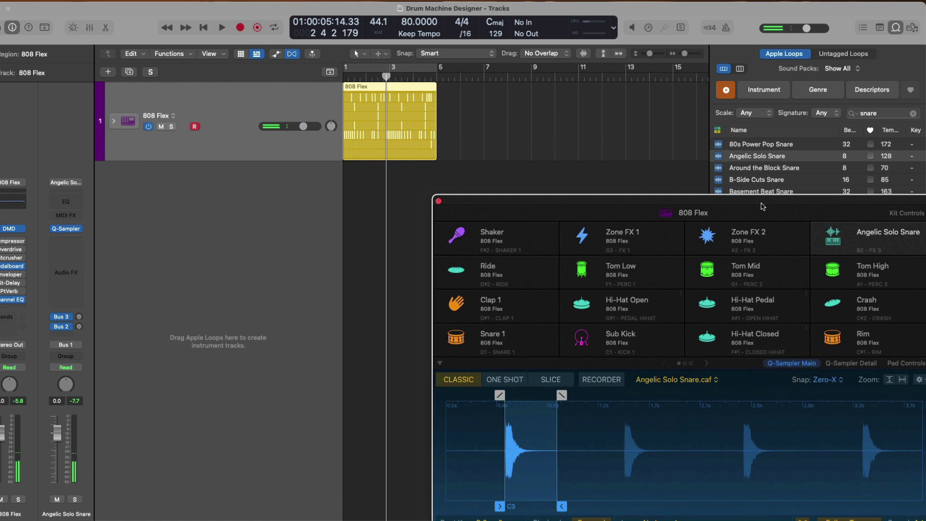
{"action": "left_click", "coordinate": [115, 123]}
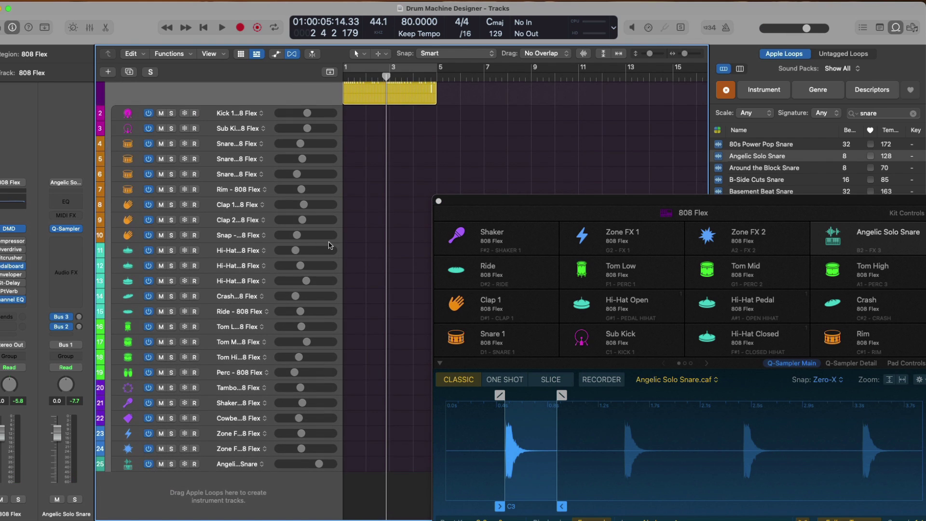
{"action": "left_click_drag", "start_coordinate": [340, 234], "coordinate": [401, 234]}
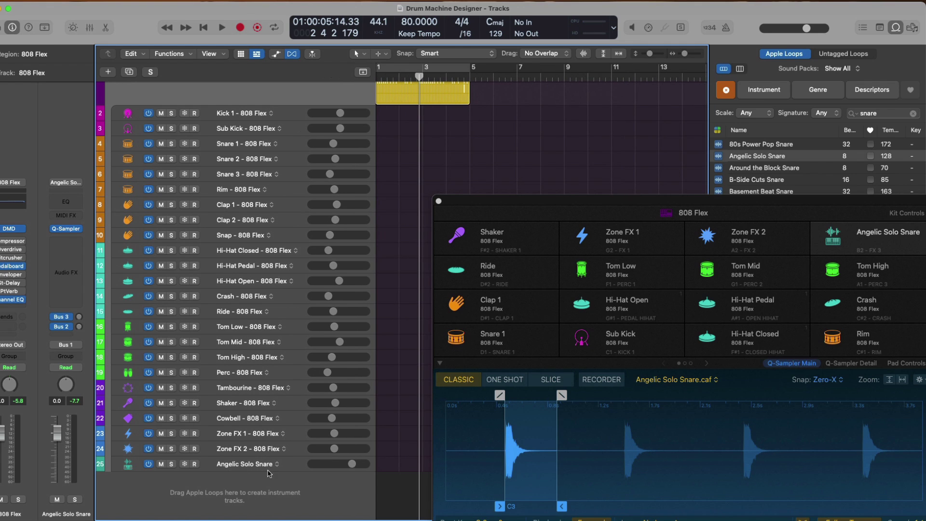
{"action": "left_click", "coordinate": [222, 468]}
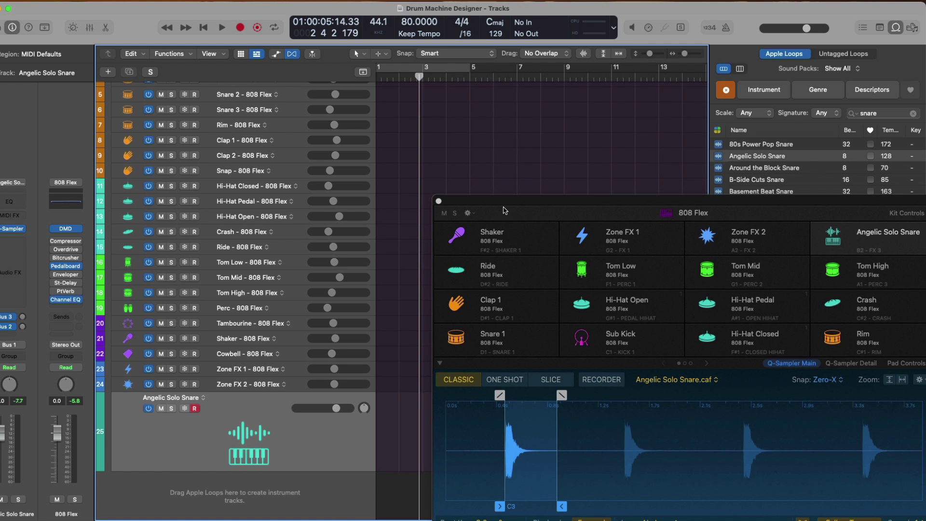
{"action": "left_click_drag", "start_coordinate": [492, 203], "coordinate": [193, 123]}
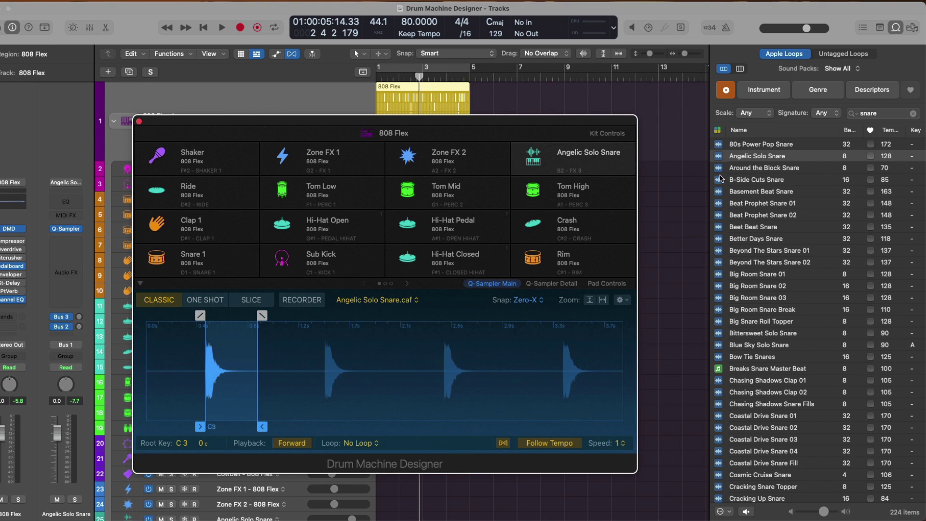
- Replace the Snare 1 pad with the B-Side Cuts Snare loop and select its track
{"action": "left_click_drag", "start_coordinate": [719, 178], "coordinate": [233, 263]}
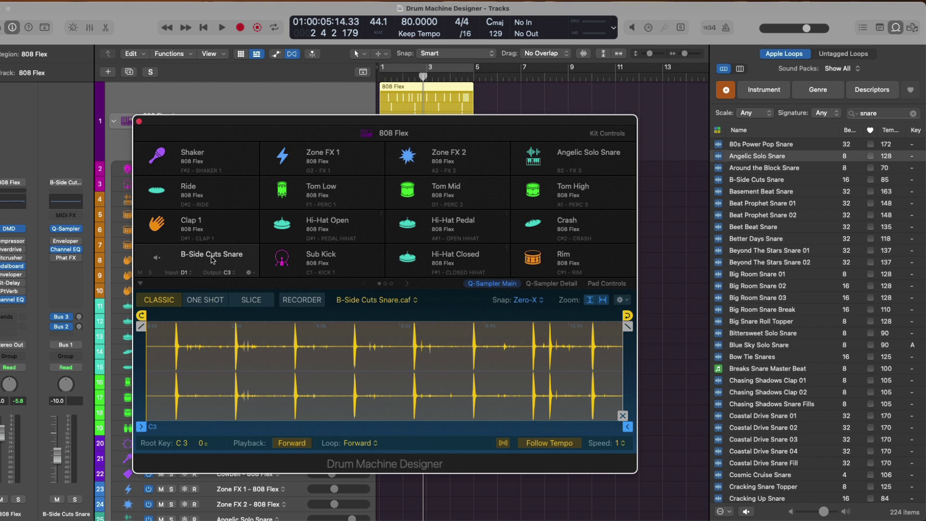
{"action": "left_click_drag", "start_coordinate": [243, 126], "coordinate": [569, 192]}
{"action": "left_click", "coordinate": [291, 202]}
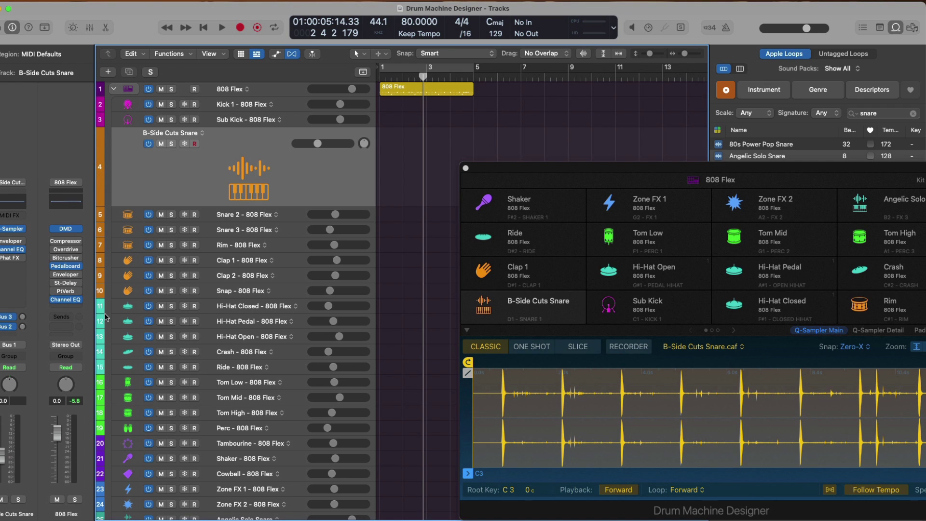
- Replace Snare 3's sample with the 80s Power Pop Snare loop
{"action": "left_click_drag", "start_coordinate": [755, 155], "coordinate": [291, 238]}
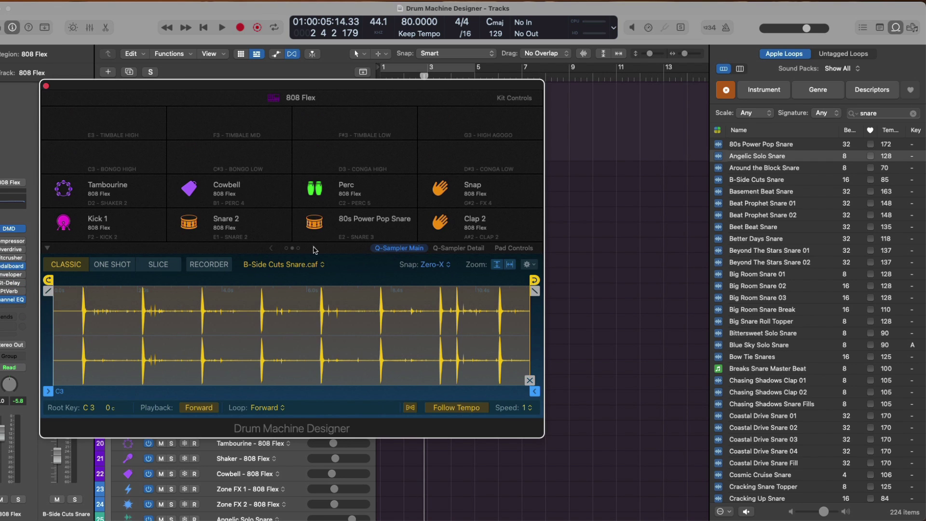
{"action": "left_click", "coordinate": [359, 224]}
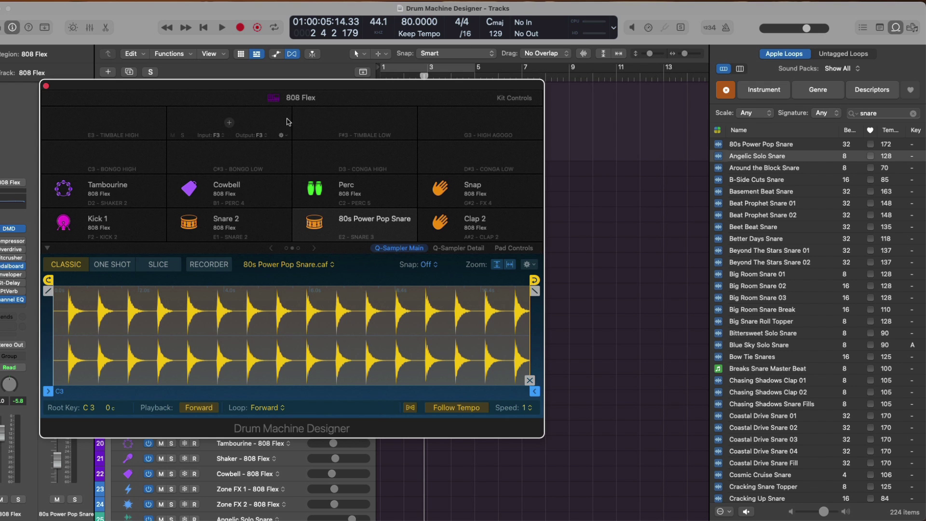
{"action": "left_click_drag", "start_coordinate": [269, 84], "coordinate": [603, 187]}
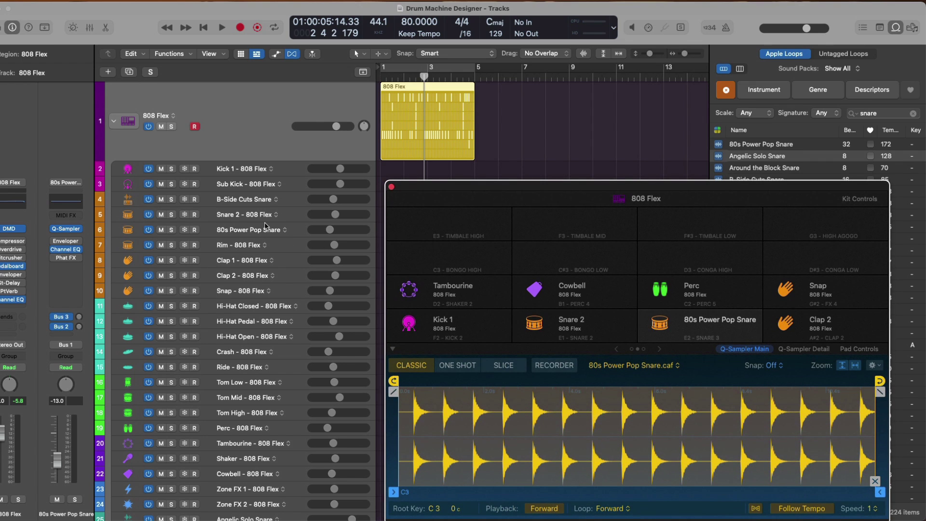
- Collapse the 808 Flex stack, close its kit window, and drag Drums_01.wav from Untagged Loops into the tracks
{"action": "left_click", "coordinate": [113, 120]}
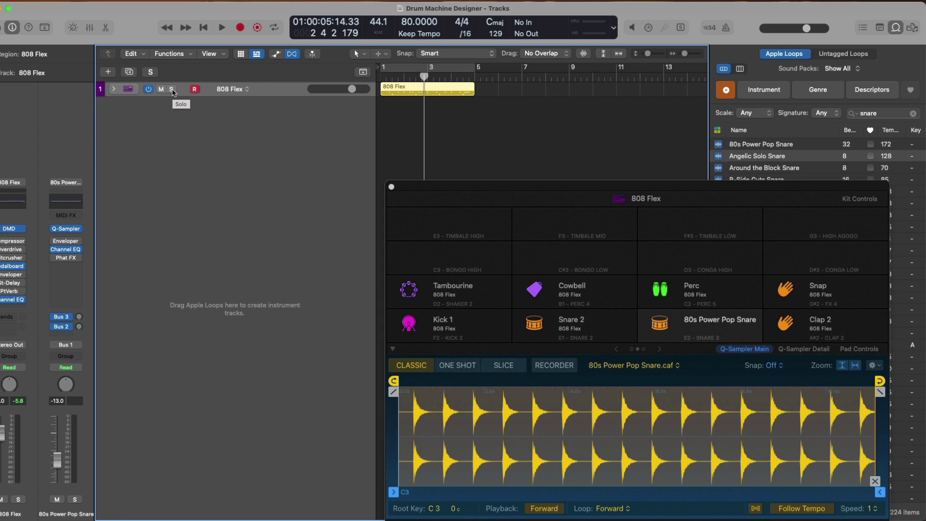
{"action": "left_click", "coordinate": [391, 188]}
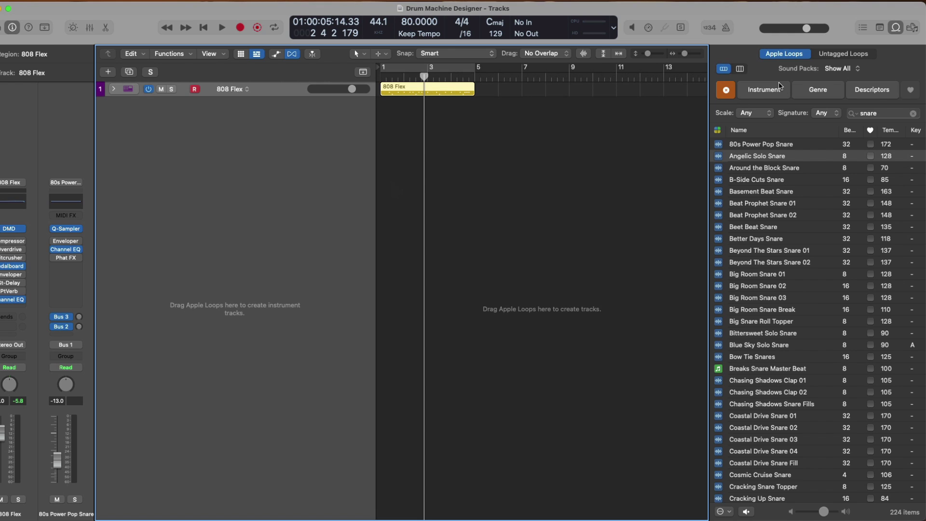
{"action": "left_click", "coordinate": [827, 54]}
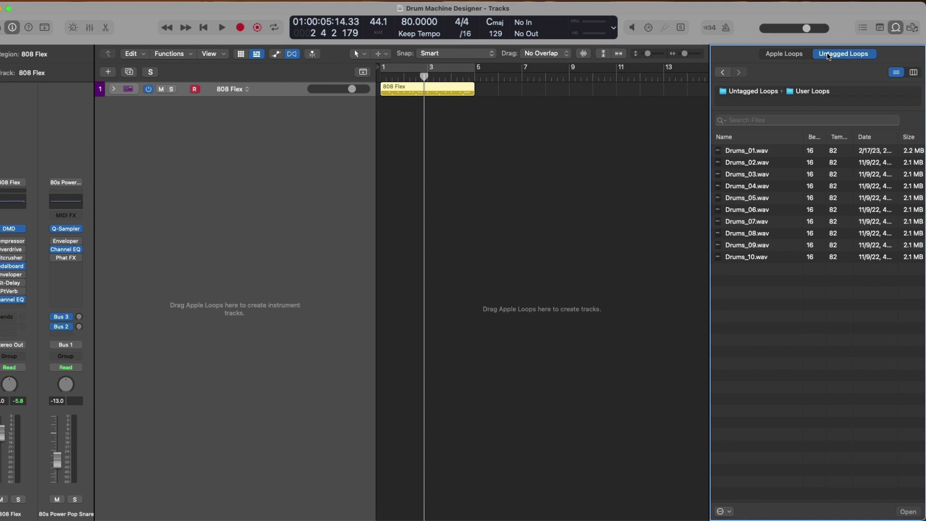
{"action": "left_click_drag", "start_coordinate": [767, 150], "coordinate": [341, 145]}
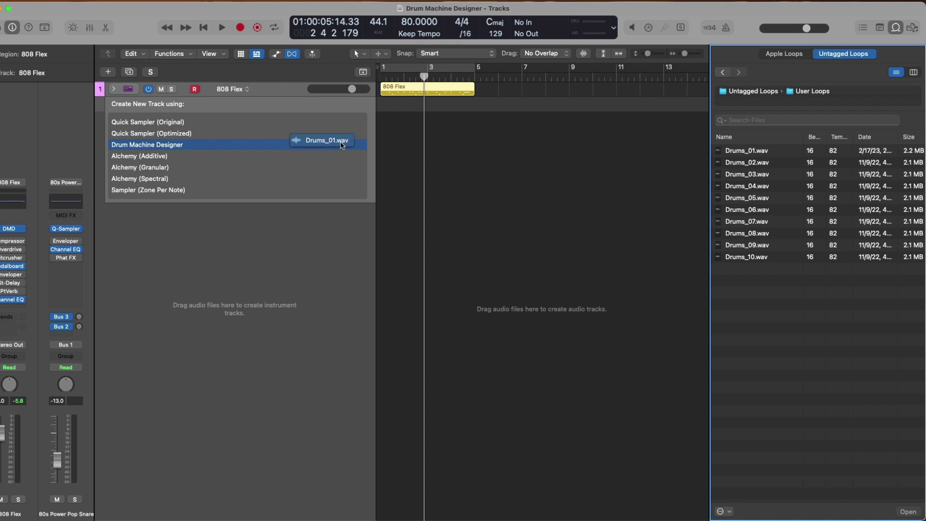
- Create a Drum Machine Designer track from Drums_01.wav and preview the loop
{"action": "left_click_drag", "start_coordinate": [342, 145], "coordinate": [342, 144]}
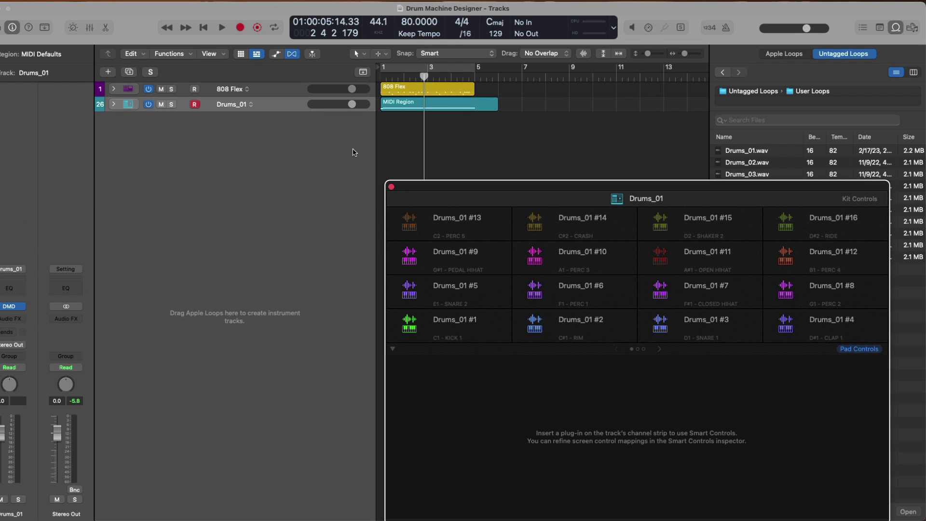
{"action": "left_click_drag", "start_coordinate": [432, 191], "coordinate": [204, 87]}
{"action": "left_click", "coordinate": [752, 150]}
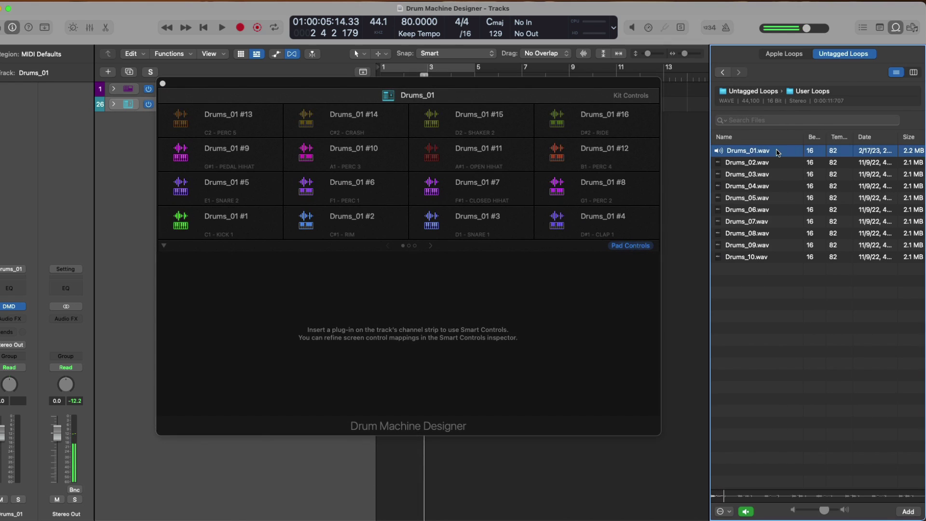
{"action": "left_click", "coordinate": [777, 153]}
- Audition the Drums_01 #1, #3 and #4 pads
{"action": "mouse_move", "coordinate": [391, 224]}
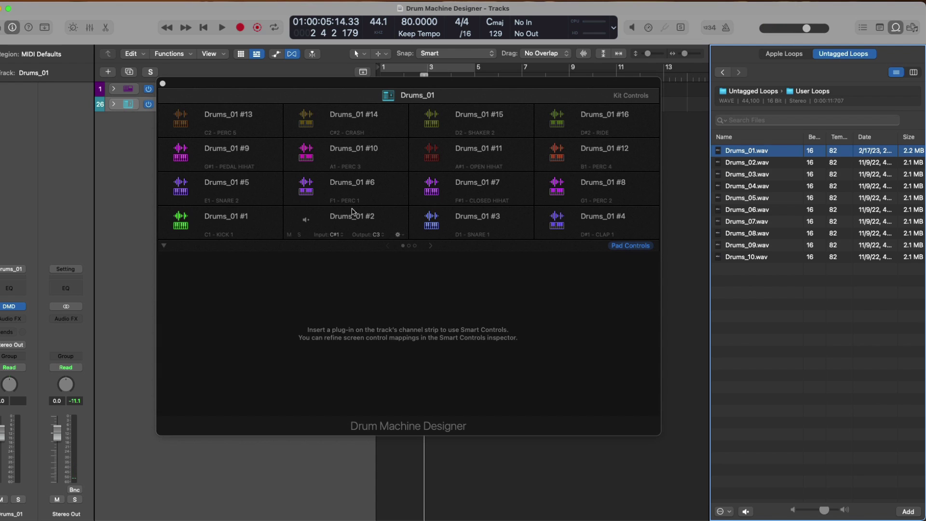
{"action": "left_click", "coordinate": [178, 219]}
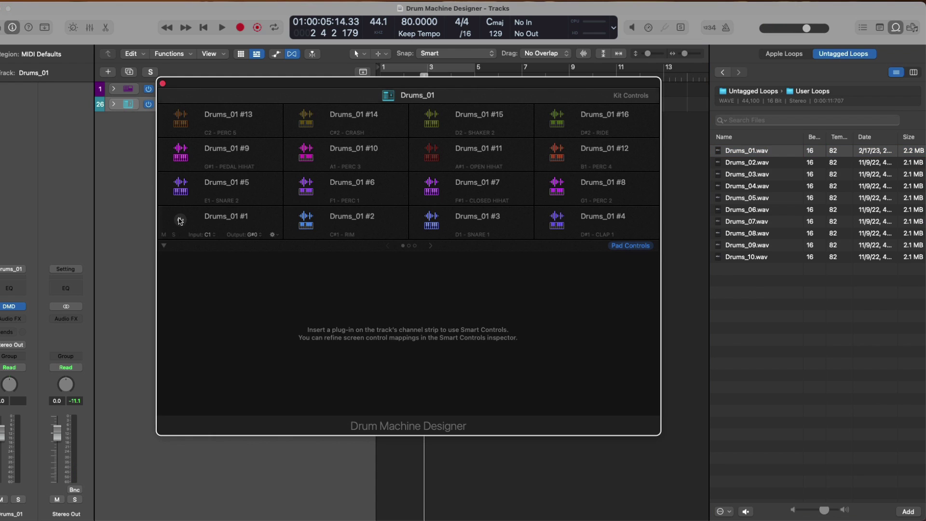
{"action": "left_click", "coordinate": [180, 220]}
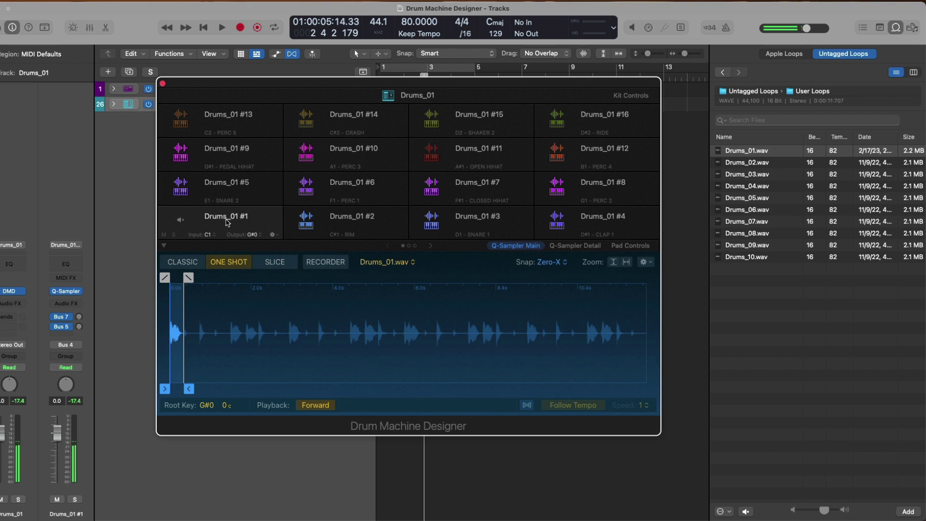
{"action": "left_click", "coordinate": [427, 223]}
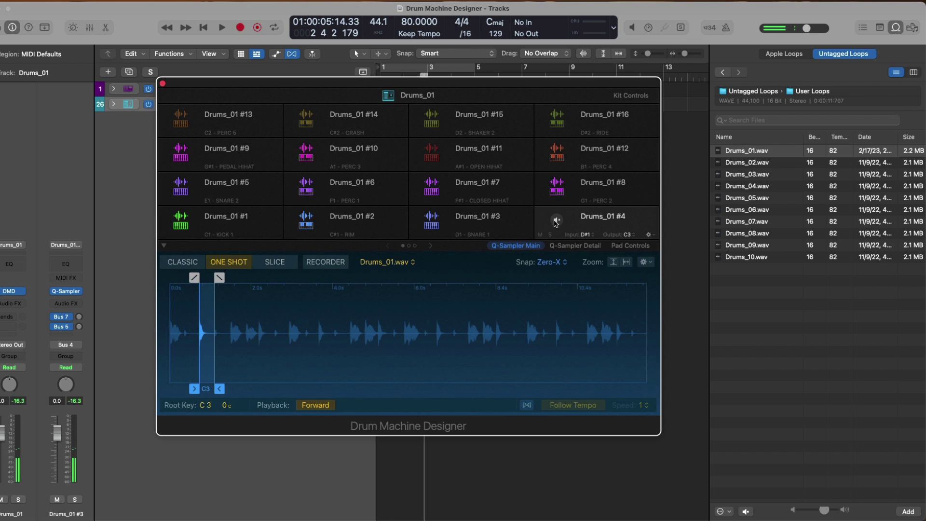
{"action": "left_click", "coordinate": [556, 222]}
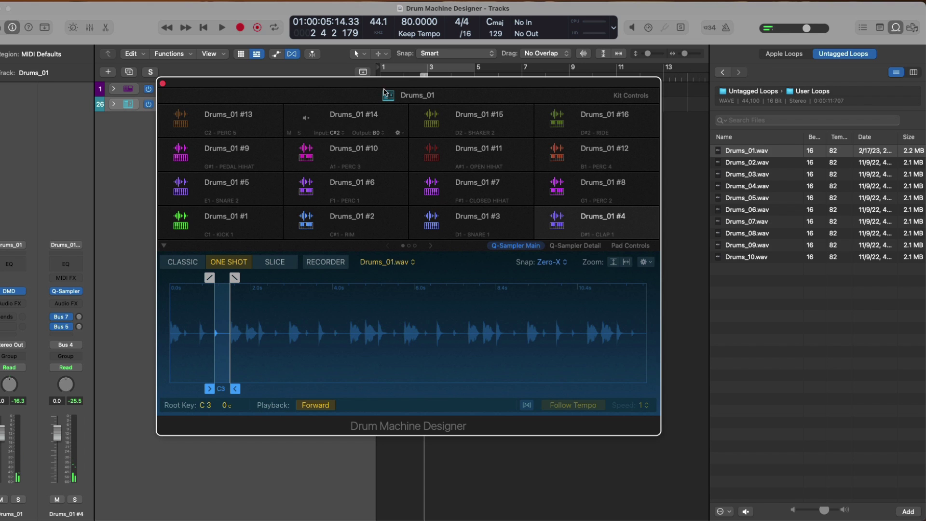
{"action": "left_click_drag", "start_coordinate": [375, 82], "coordinate": [641, 136]}
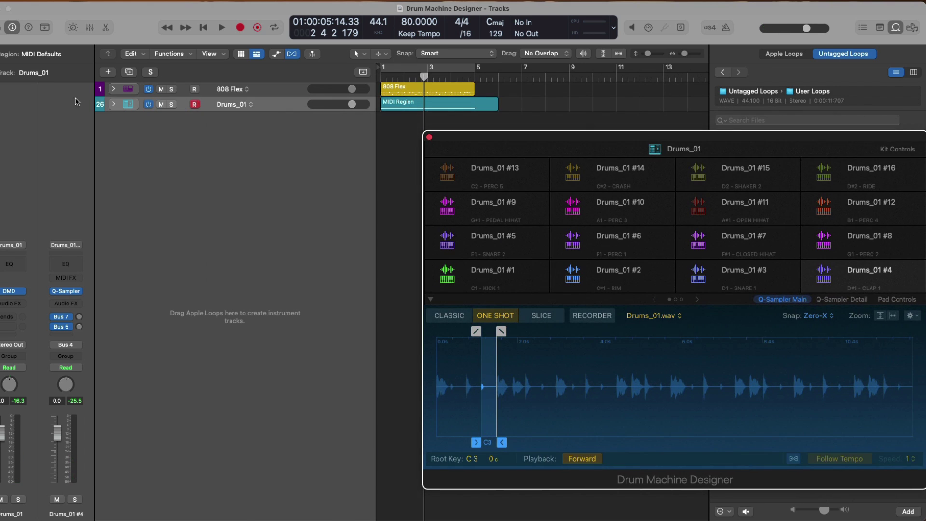
- Expand the Drums_01 stack, review its per-pad channels in the Mixer, then collapse the stack
{"action": "left_click", "coordinate": [114, 105]}
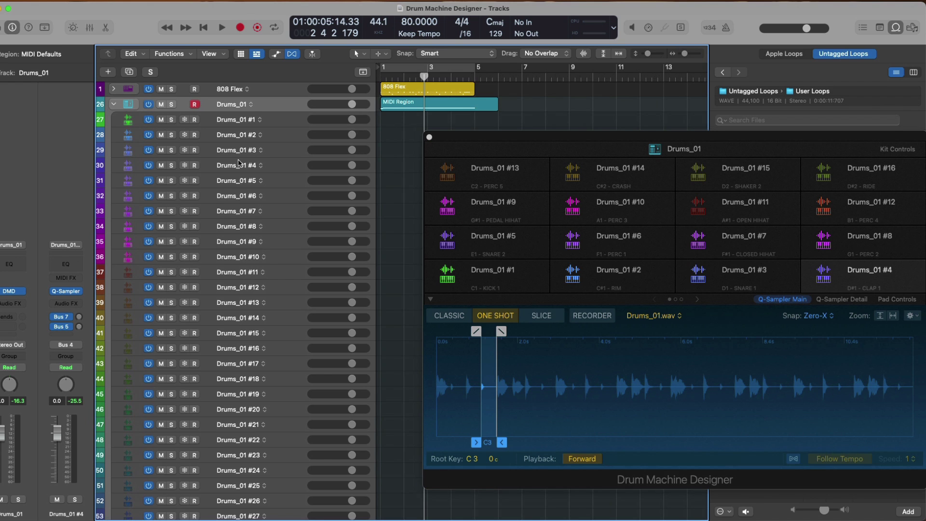
{"action": "scroll", "coordinate": [238, 163], "scroll_direction": "down", "scroll_amount": 6}
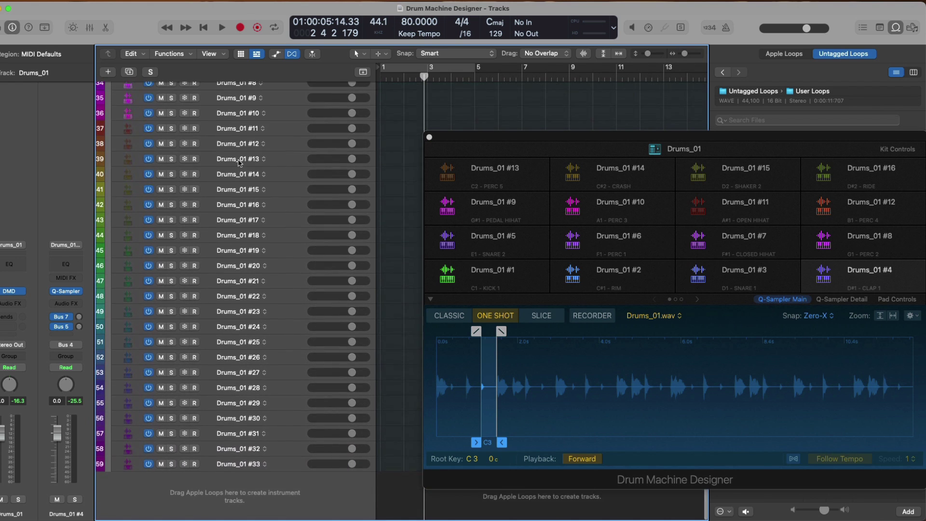
{"action": "key", "text": "super+w"}
{"action": "key", "text": "x"}
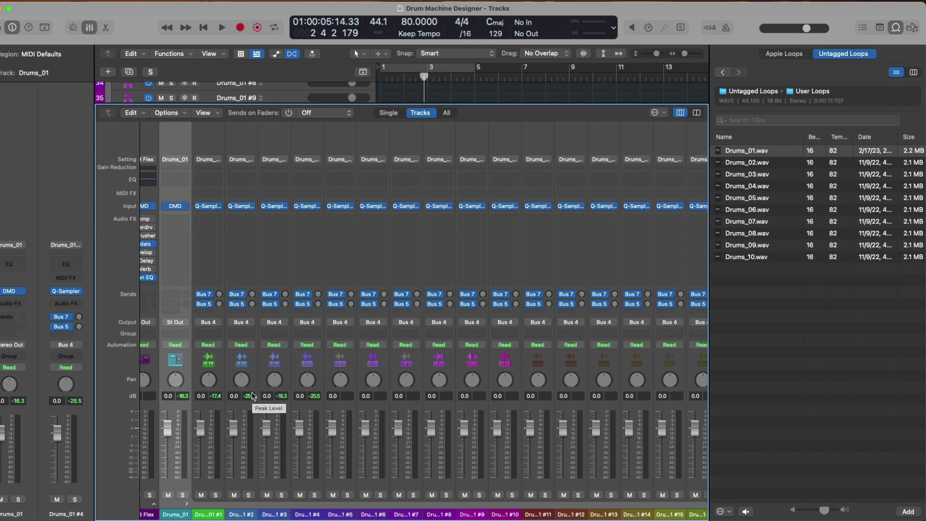
{"action": "left_click", "coordinate": [210, 206]}
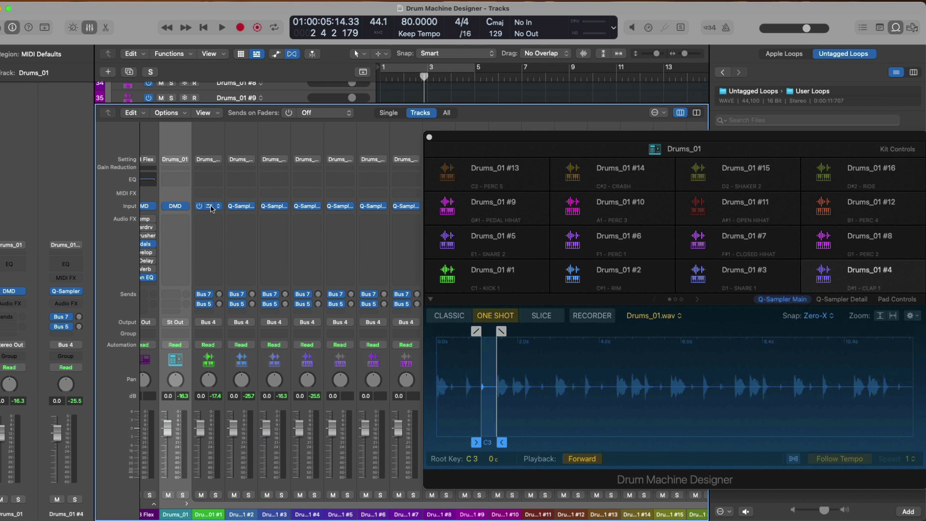
{"action": "key", "text": "x"}
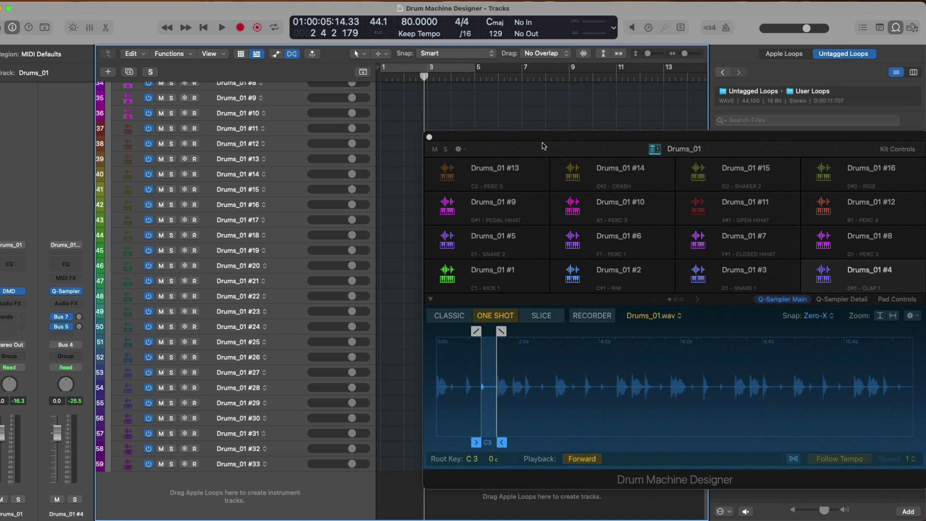
{"action": "scroll", "coordinate": [479, 130], "scroll_direction": "up", "scroll_amount": 10}
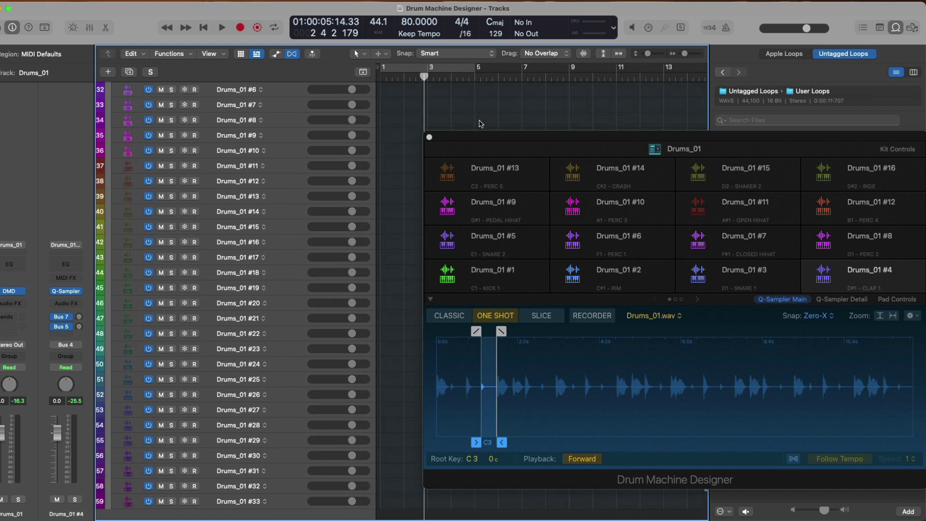
{"action": "left_click", "coordinate": [114, 105]}
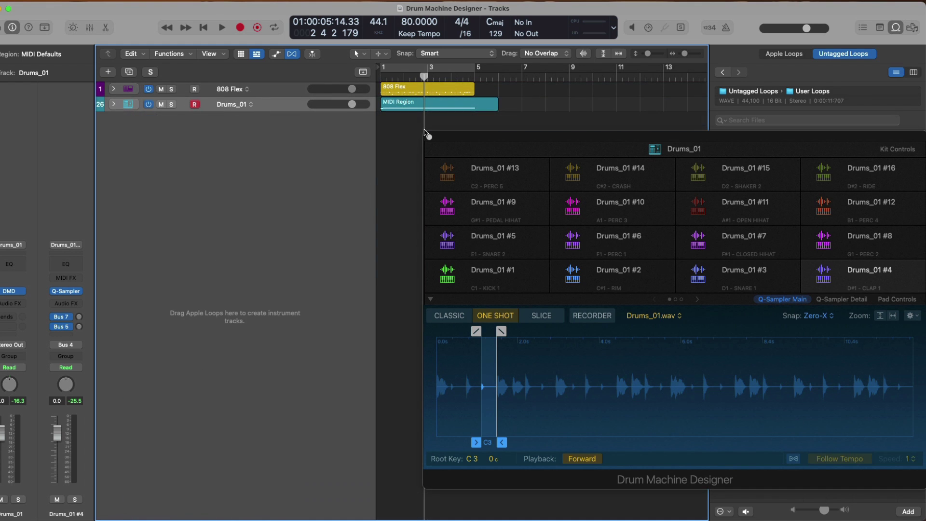
{"action": "left_click_drag", "start_coordinate": [484, 138], "coordinate": [668, 232]}
- Open the Drums_01 MIDI region's notes in the Piano Roll
{"action": "key", "text": "ctrl+z"}
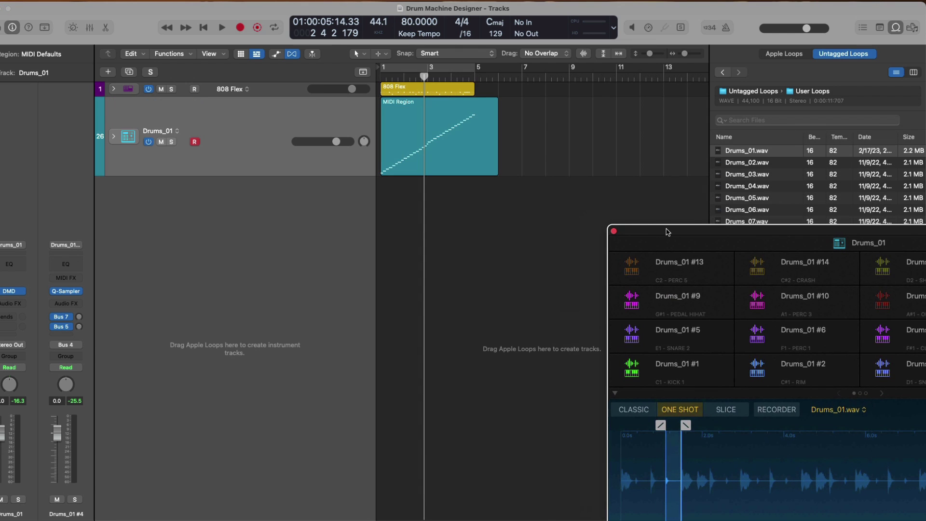
{"action": "left_click", "coordinate": [469, 117]}
{"action": "double_click", "coordinate": [468, 116]}
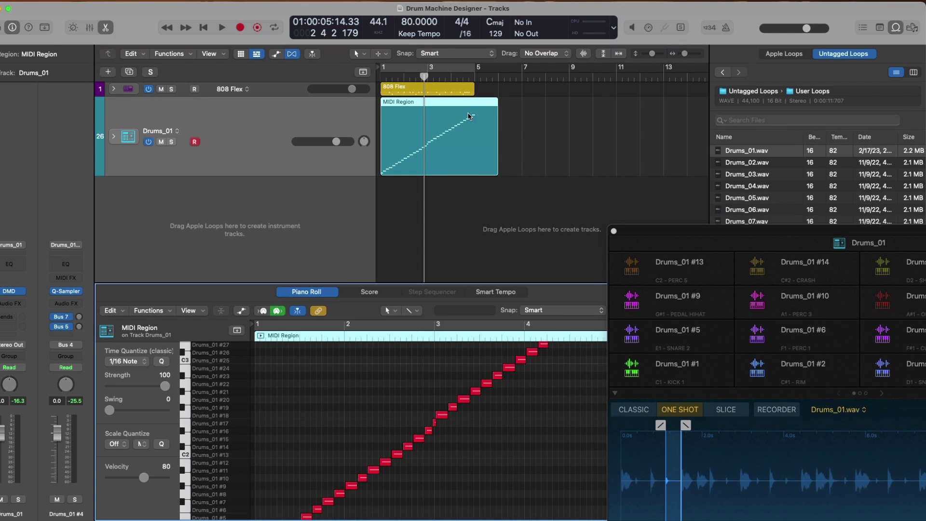
{"action": "scroll", "coordinate": [311, 488], "scroll_direction": "down", "scroll_amount": 3}
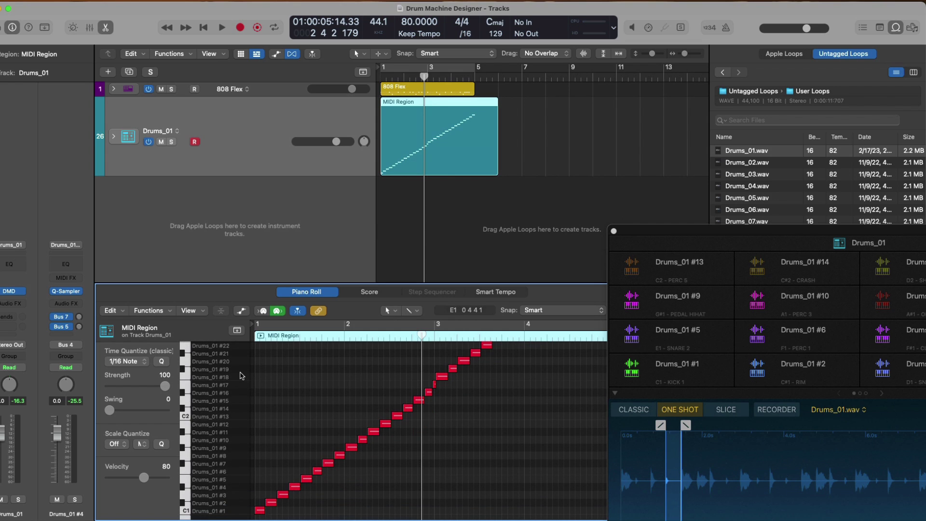
- Solo Drums_01 and play it from the project start to hear the kit
{"action": "key", "text": "Return"}
{"action": "left_click", "coordinate": [171, 141]}
{"action": "key", "text": "space"}
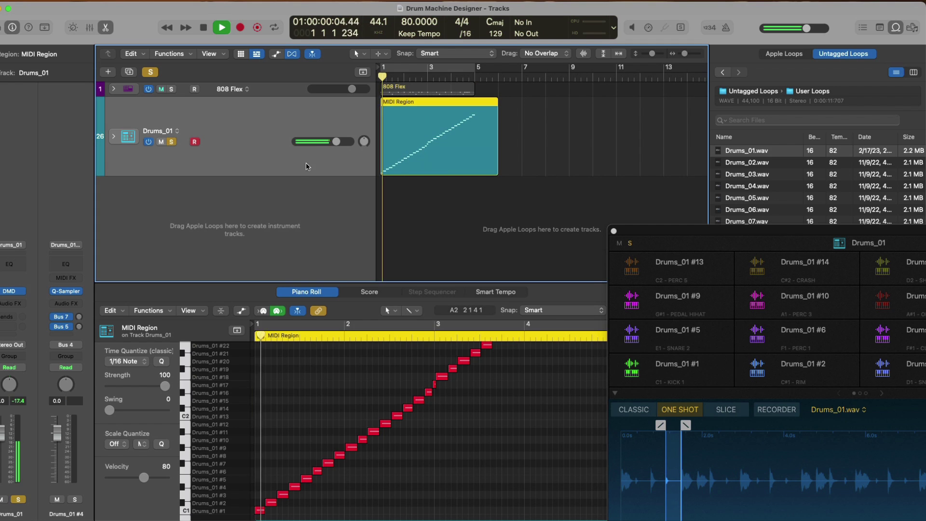
{"action": "left_click_drag", "start_coordinate": [670, 229], "coordinate": [501, 164]}
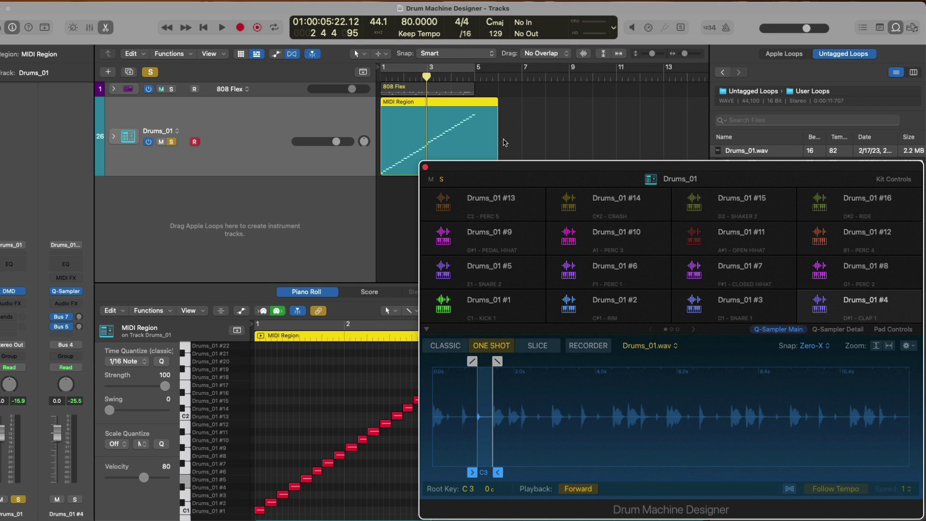
- Add Drums_02.wav as a new audio track with flex mode set to Slicing
{"action": "left_click", "coordinate": [425, 167]}
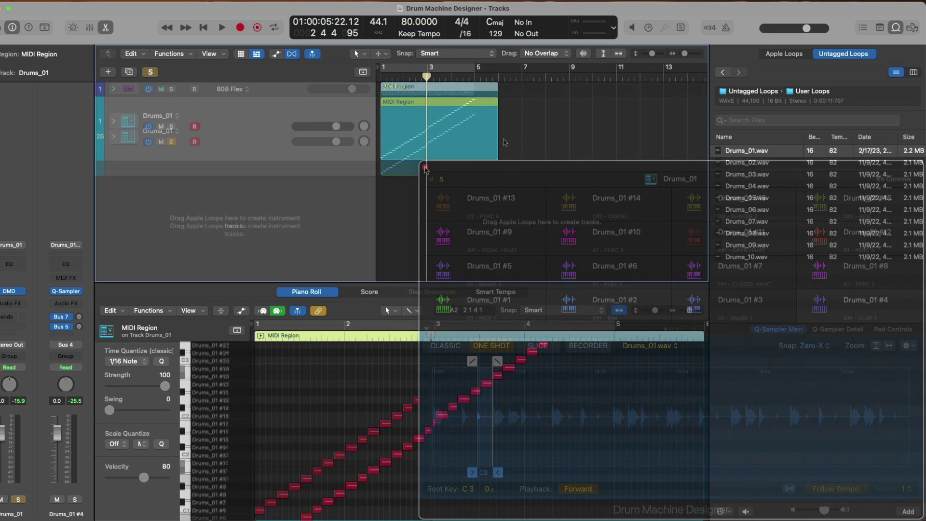
{"action": "key", "text": "e"}
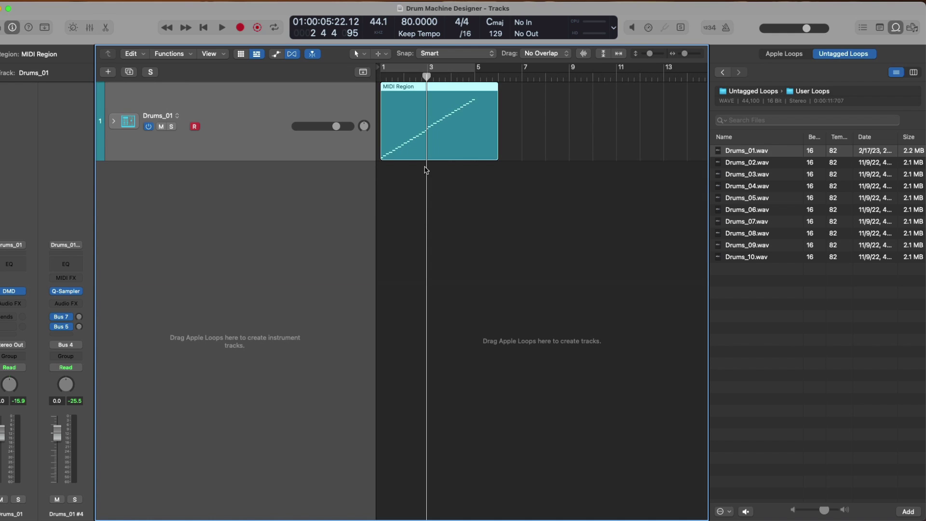
{"action": "left_click_drag", "start_coordinate": [735, 165], "coordinate": [382, 169]}
{"action": "left_click", "coordinate": [291, 169]}
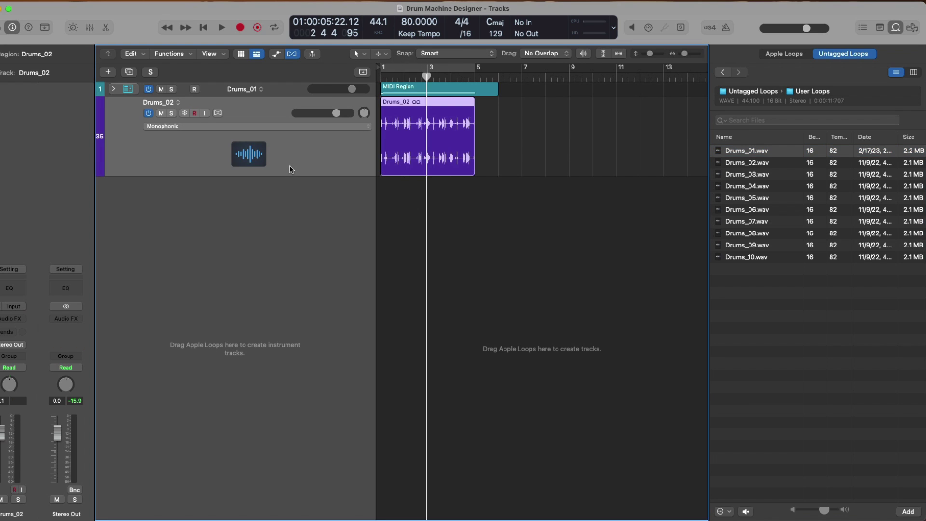
{"action": "left_click", "coordinate": [299, 127]}
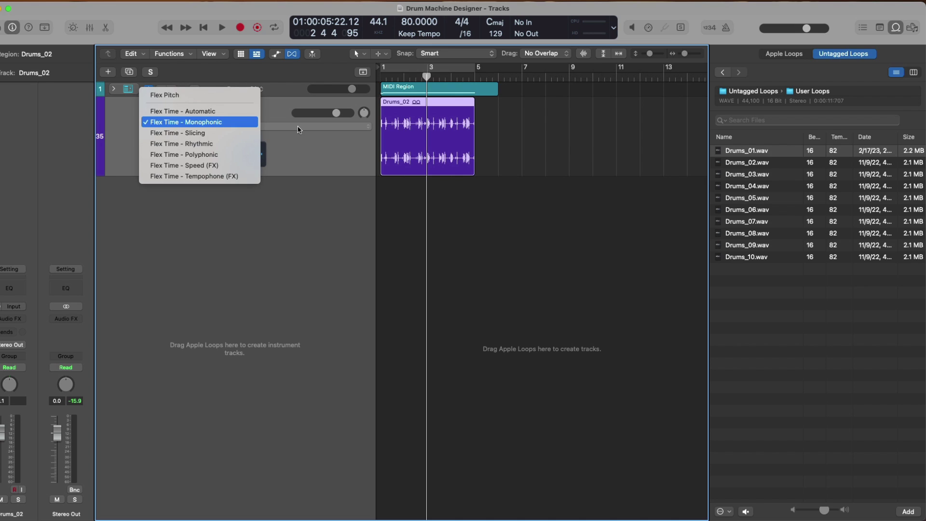
{"action": "left_click", "coordinate": [238, 130]}
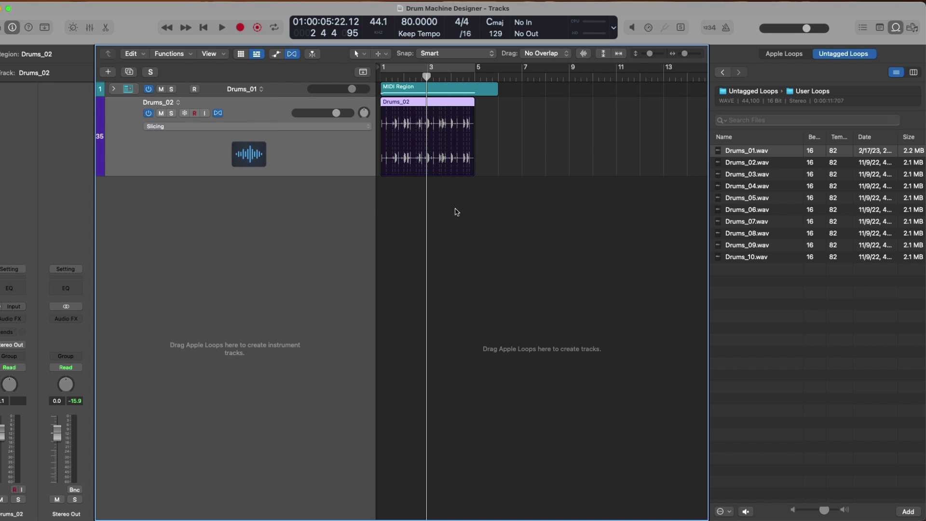
- Slice the Drums_02 region at its transient markers and zoom in on the pieces
{"action": "right_click", "coordinate": [448, 105]}
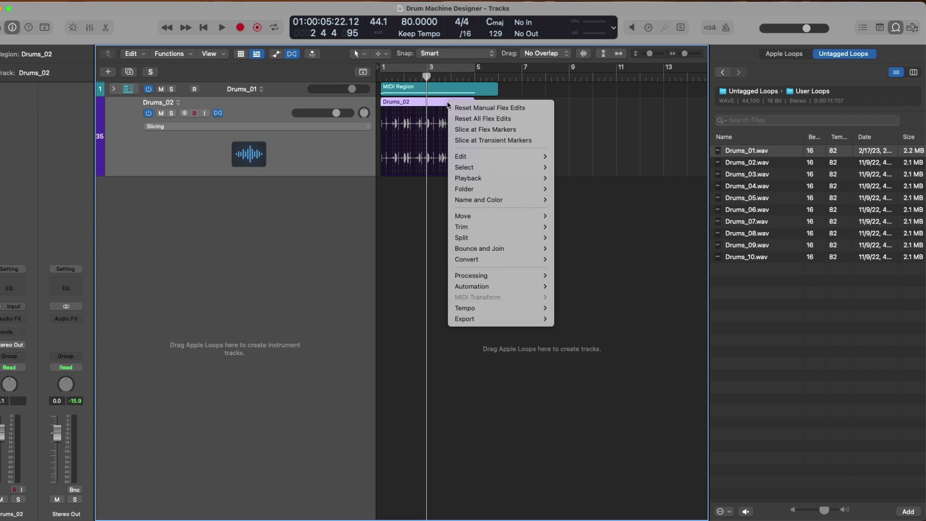
{"action": "left_click", "coordinate": [468, 140]}
{"action": "left_click_drag", "start_coordinate": [494, 189], "coordinate": [379, 105]}
{"action": "left_click", "coordinate": [236, 103]}
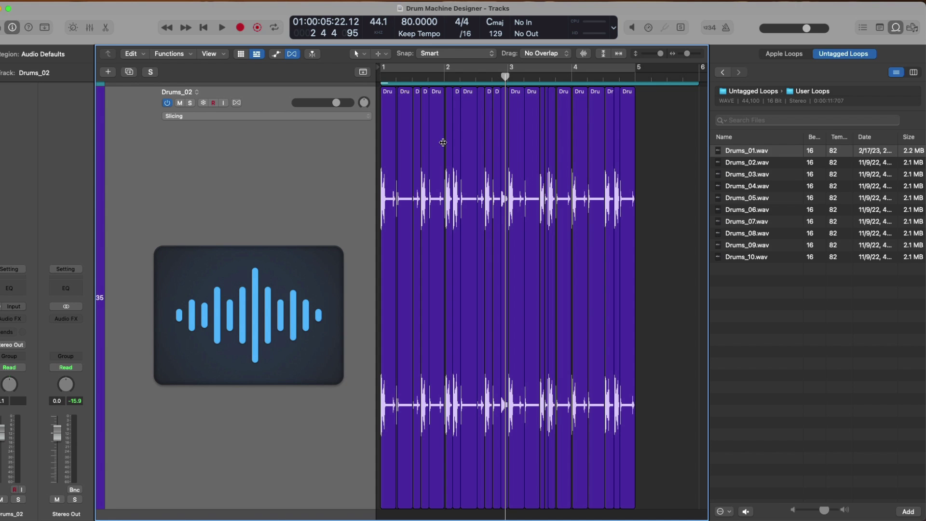
- Marquee-select all 27 Drums_02 slices for conversion to a Drum Machine Designer track
{"action": "left_click", "coordinate": [689, 145], "text": "ctrl+alt"}
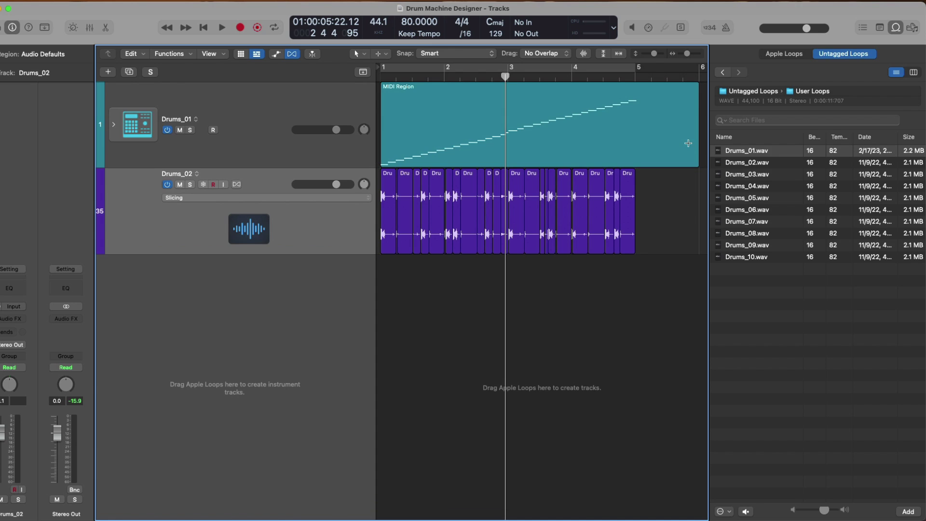
{"action": "left_click_drag", "start_coordinate": [666, 180], "coordinate": [324, 304]}
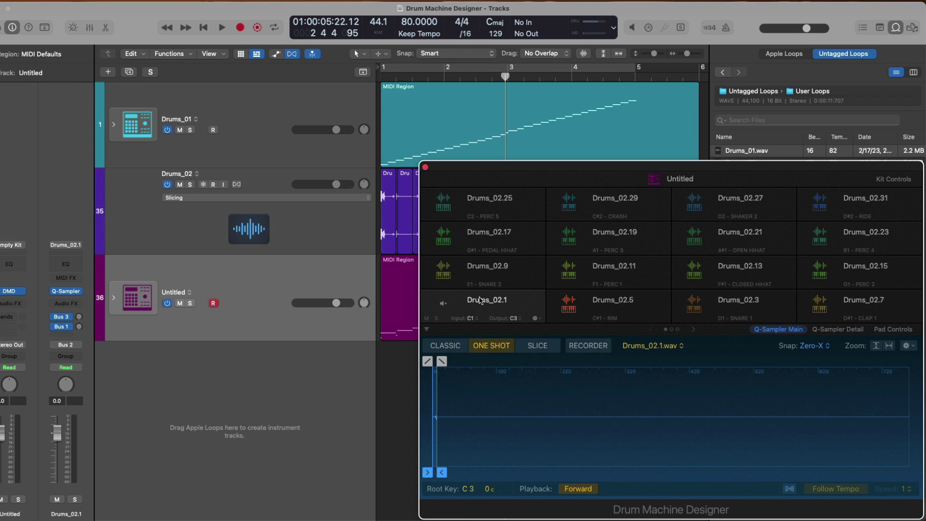
- Audition the Drums_02.3, .7, .1 and .5 pads, ending on the Drums_02.5 rim hit
{"action": "left_click", "coordinate": [697, 302]}
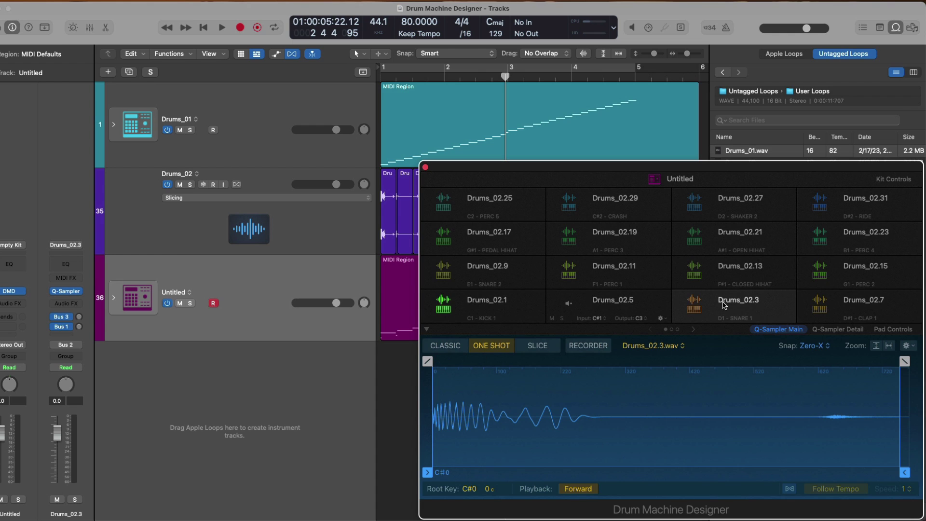
{"action": "left_click", "coordinate": [833, 300]}
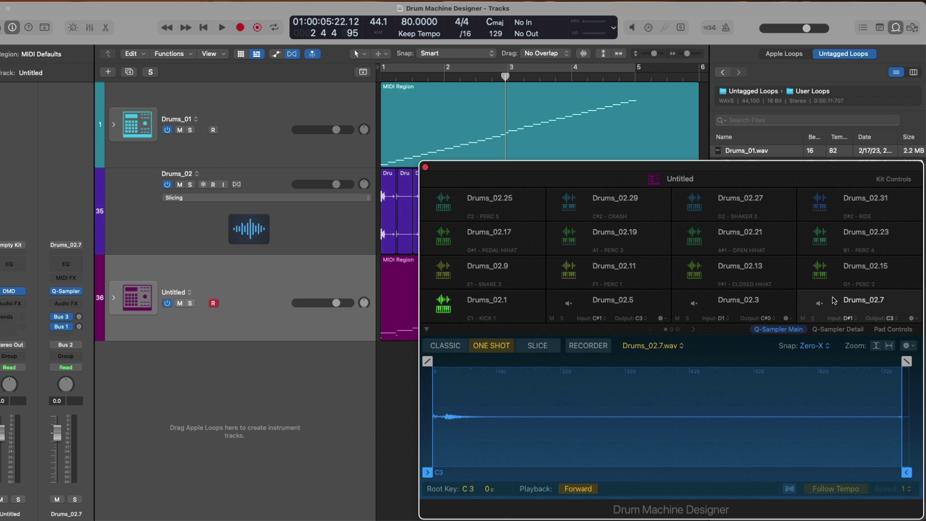
{"action": "left_click", "coordinate": [820, 302]}
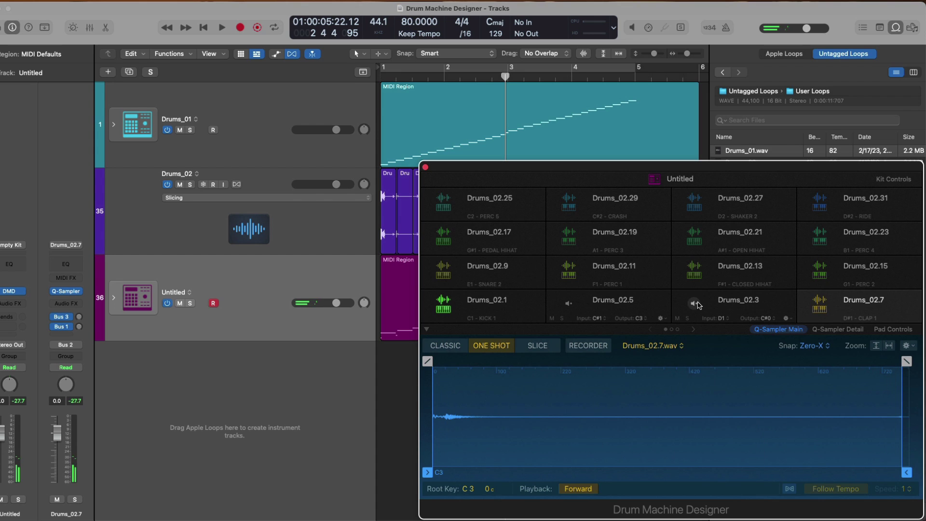
{"action": "left_click", "coordinate": [698, 302]}
{"action": "left_click", "coordinate": [567, 303]}
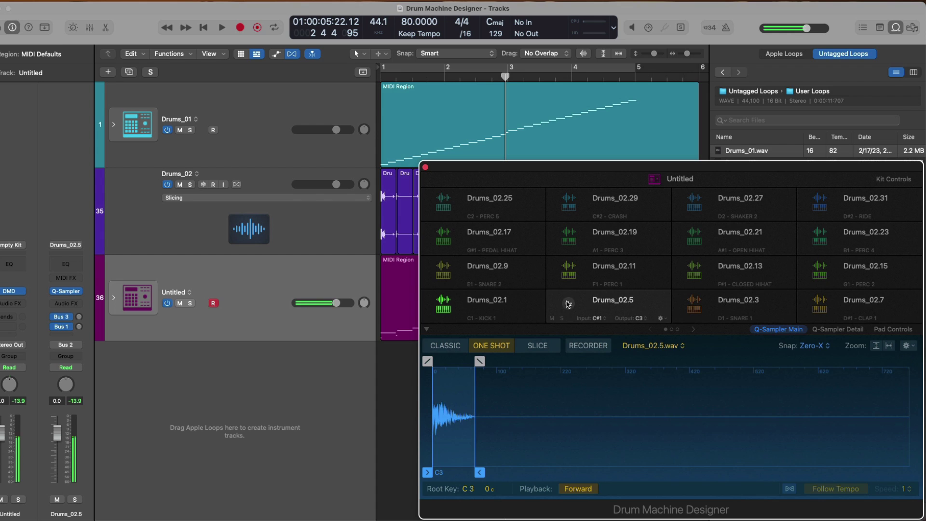
{"action": "left_click", "coordinate": [443, 303]}
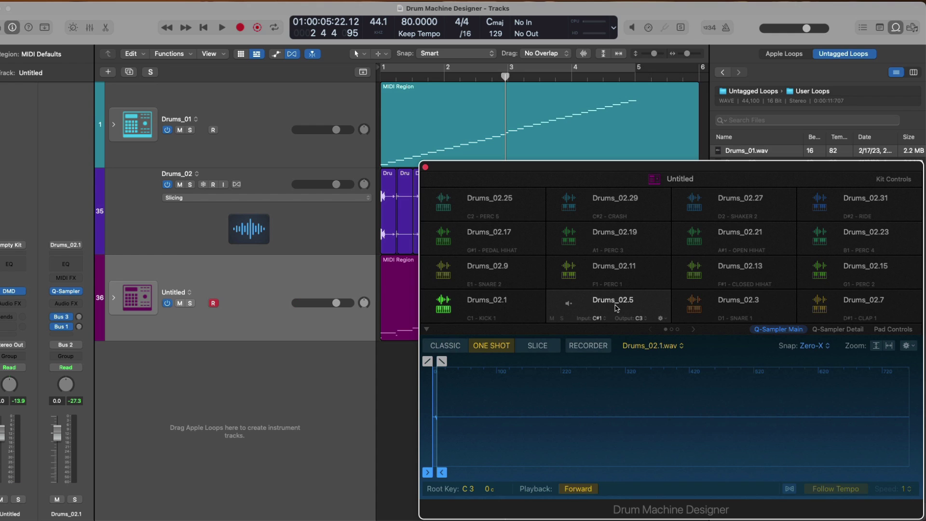
{"action": "left_click", "coordinate": [615, 308]}
{"action": "left_click", "coordinate": [568, 304]}
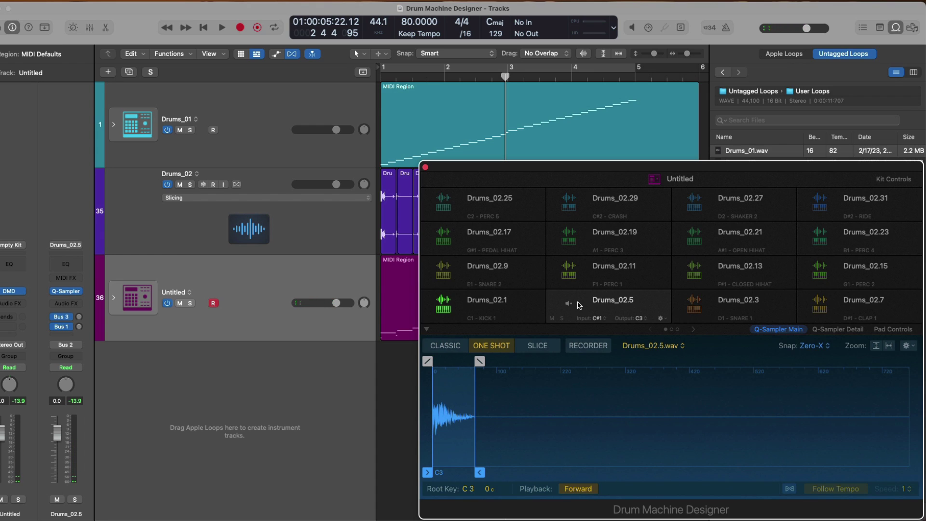
- Insert ChromaVerb on the Drums_02.5 pad at Wet 100% and Dry 52%, then audition it
{"action": "left_click", "coordinate": [79, 305]}
{"action": "mouse_move", "coordinate": [88, 347]}
{"action": "left_click", "coordinate": [144, 352]}
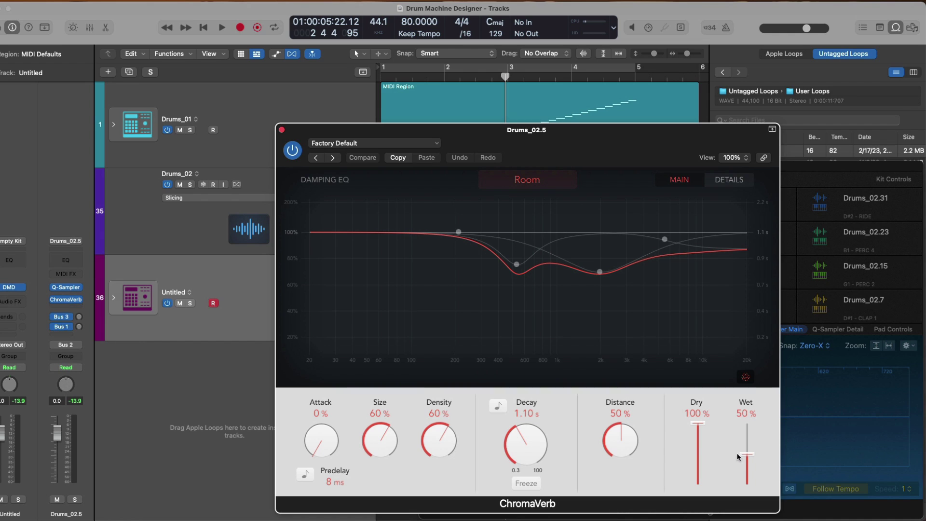
{"action": "left_click_drag", "start_coordinate": [741, 457], "coordinate": [697, 452]}
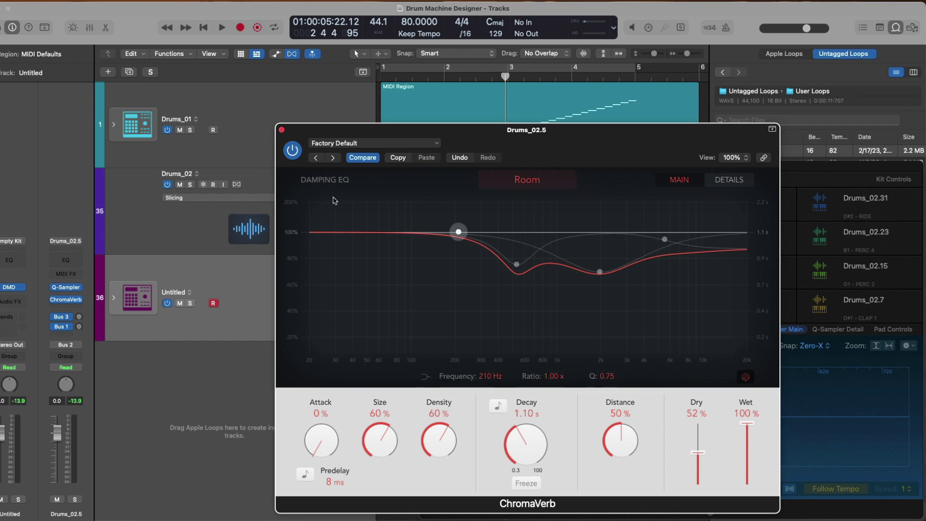
{"action": "left_click", "coordinate": [282, 130]}
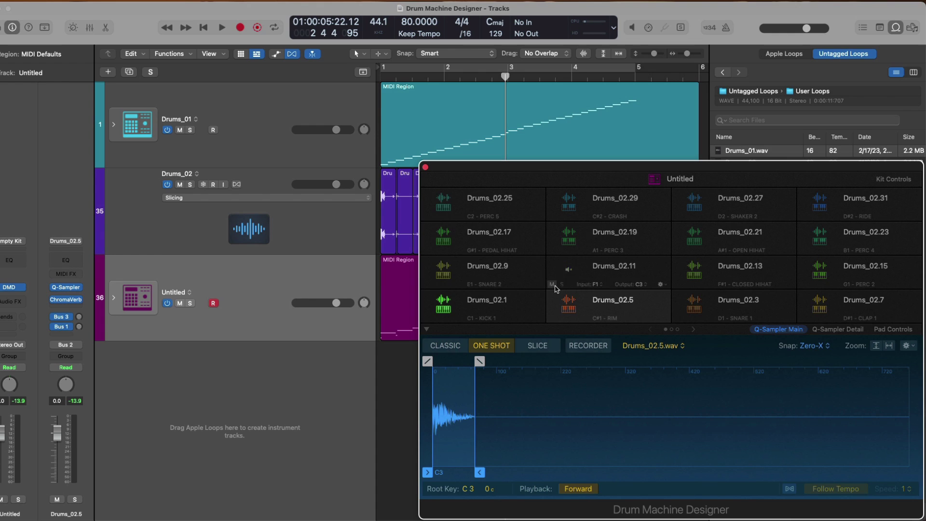
{"action": "left_click", "coordinate": [569, 304]}
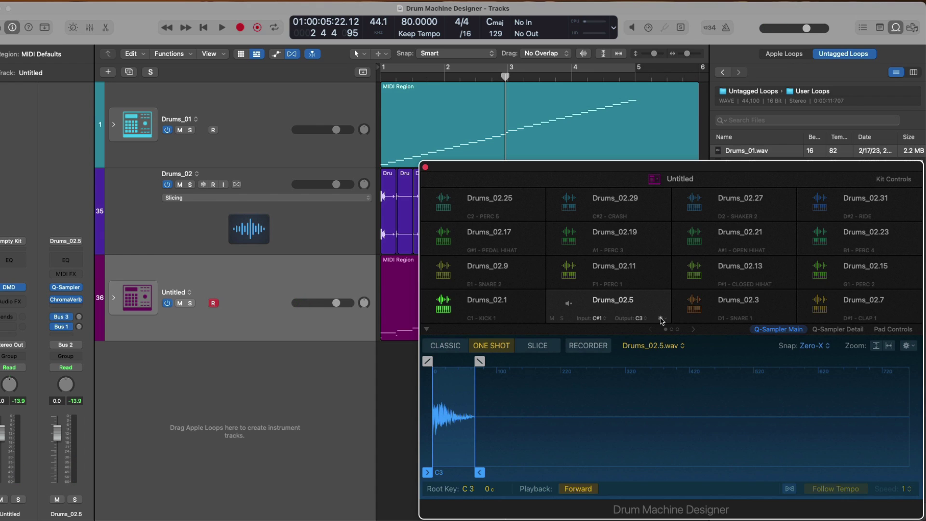
- Resample the reverb-treated Drums_02.5 pad into Resampled Pad 1 on E3 and play it
{"action": "left_click", "coordinate": [660, 319]}
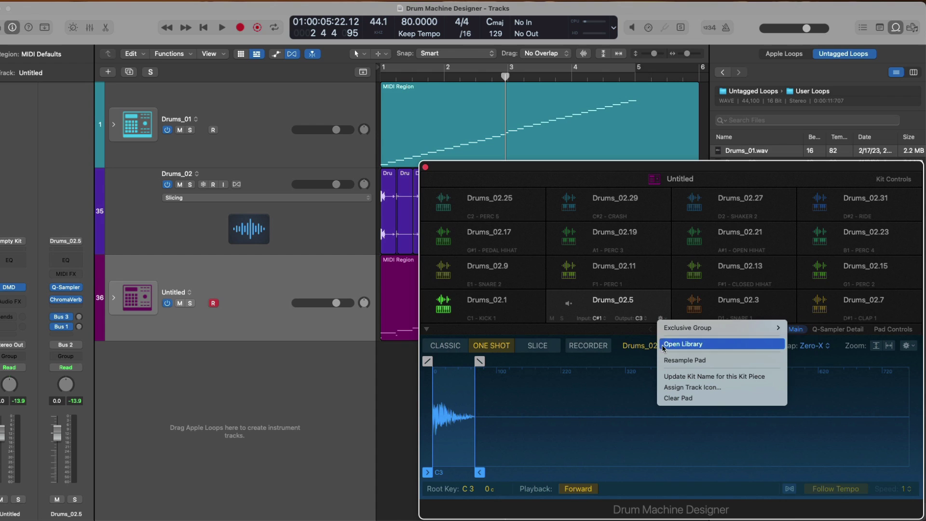
{"action": "left_click", "coordinate": [664, 361]}
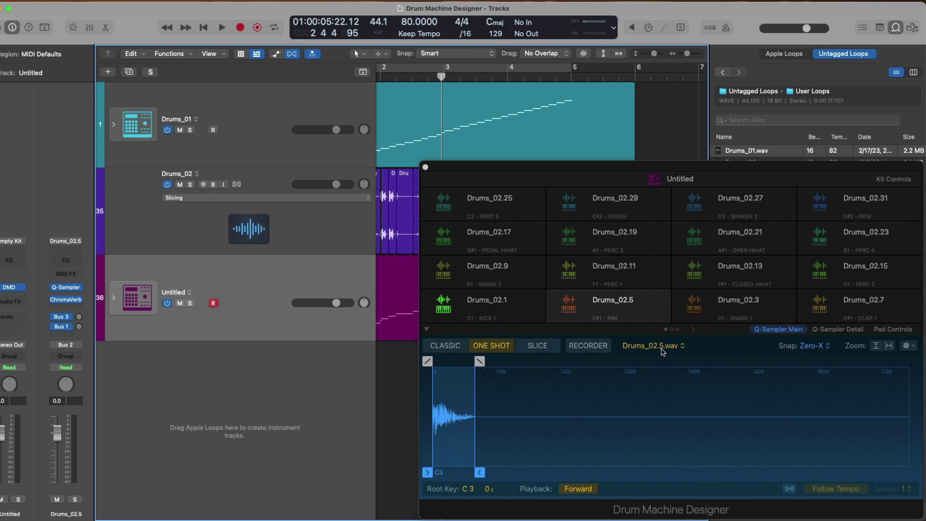
{"action": "left_click", "coordinate": [690, 330]}
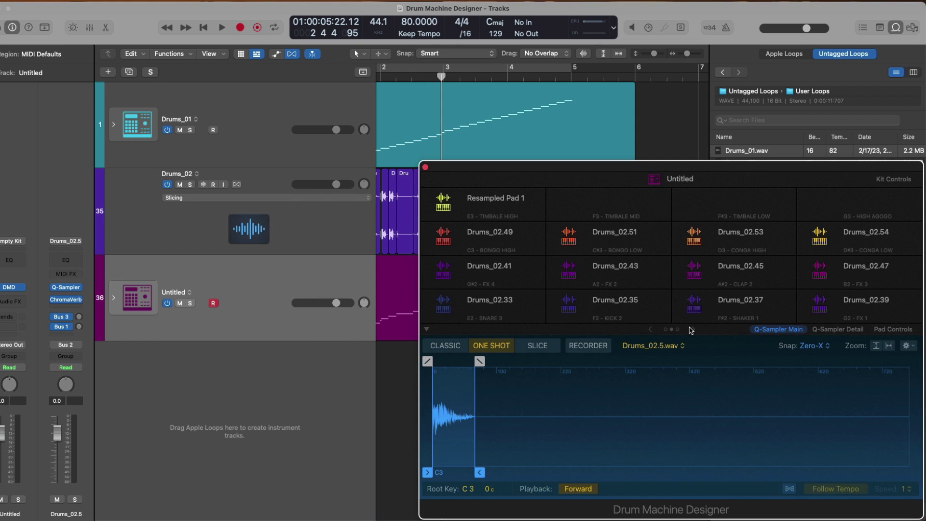
{"action": "left_click", "coordinate": [443, 202]}
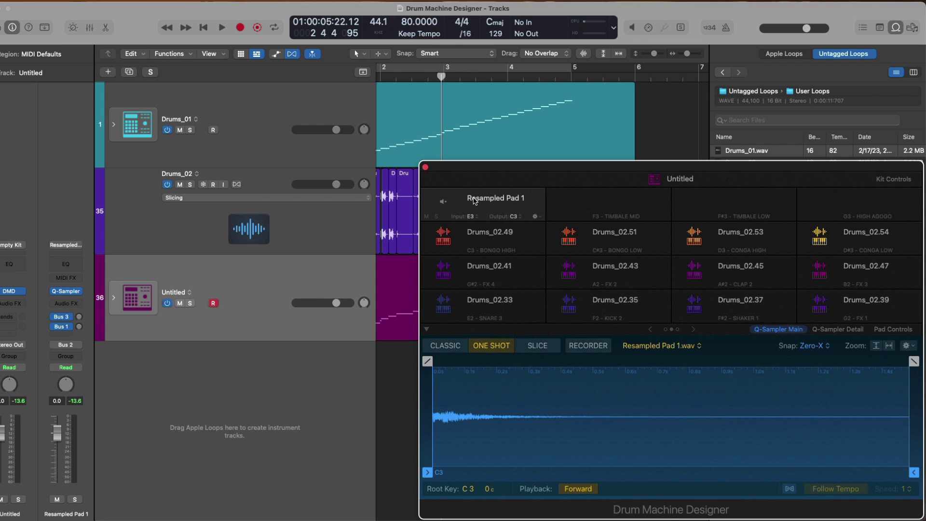
- Save Resampled Pad 1 as a kit piece patch and widen the Library to show all categories
{"action": "key", "text": "y"}
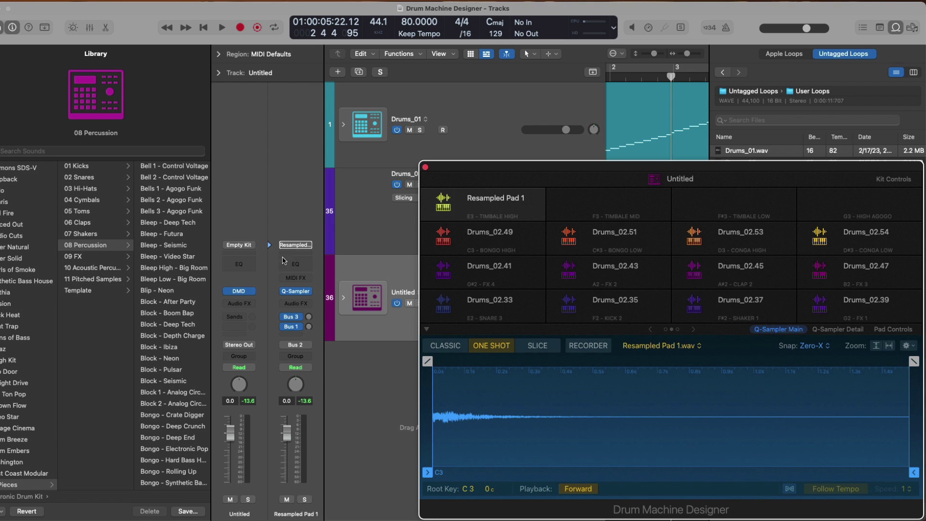
{"action": "left_click", "coordinate": [207, 512]}
{"action": "left_click", "coordinate": [207, 512]}
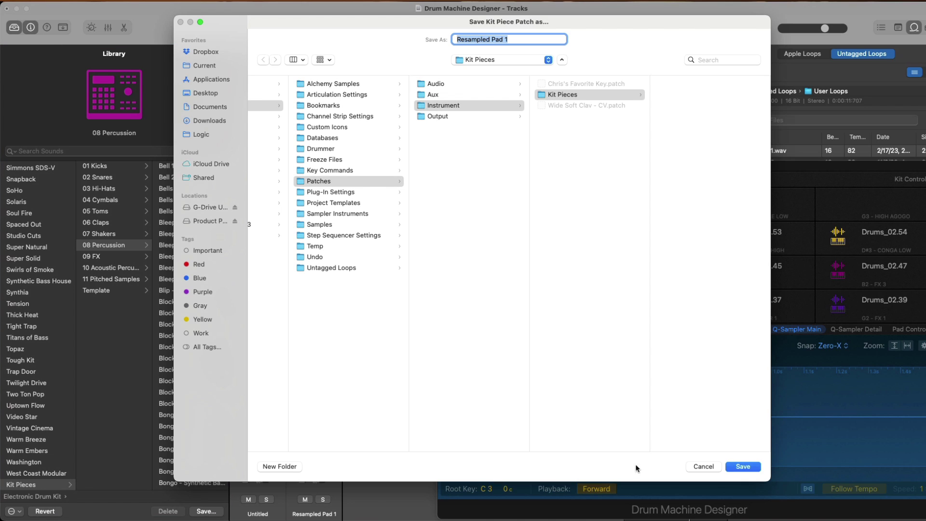
{"action": "left_click", "coordinate": [732, 467]}
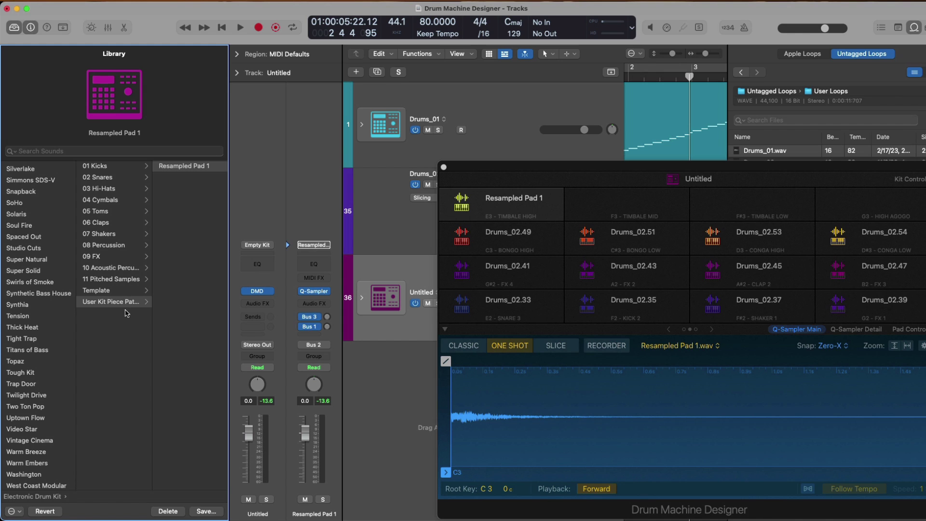
{"action": "left_click", "coordinate": [220, 317]}
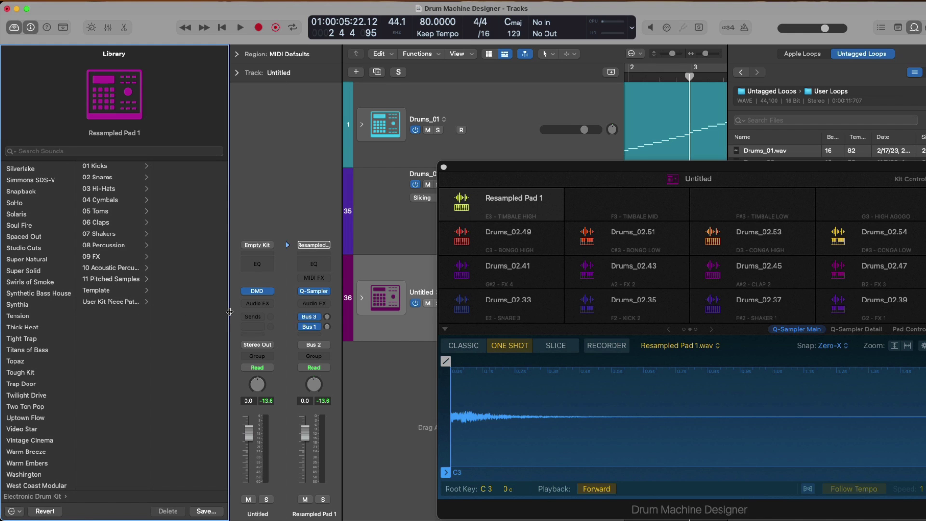
{"action": "left_click_drag", "start_coordinate": [230, 311], "coordinate": [269, 309]}
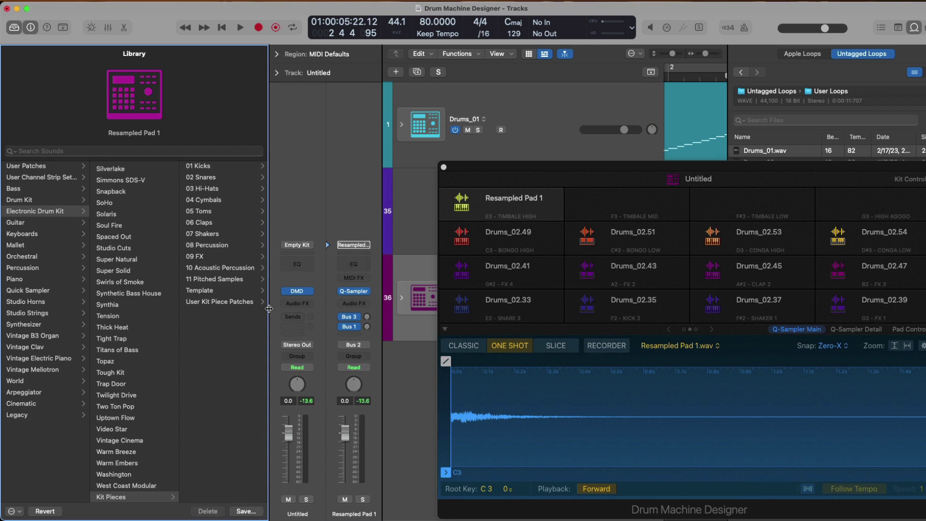
- Save the Untitled kit with its resampled pad as the user patch 'Resampled Kit'
{"action": "left_click", "coordinate": [279, 246]}
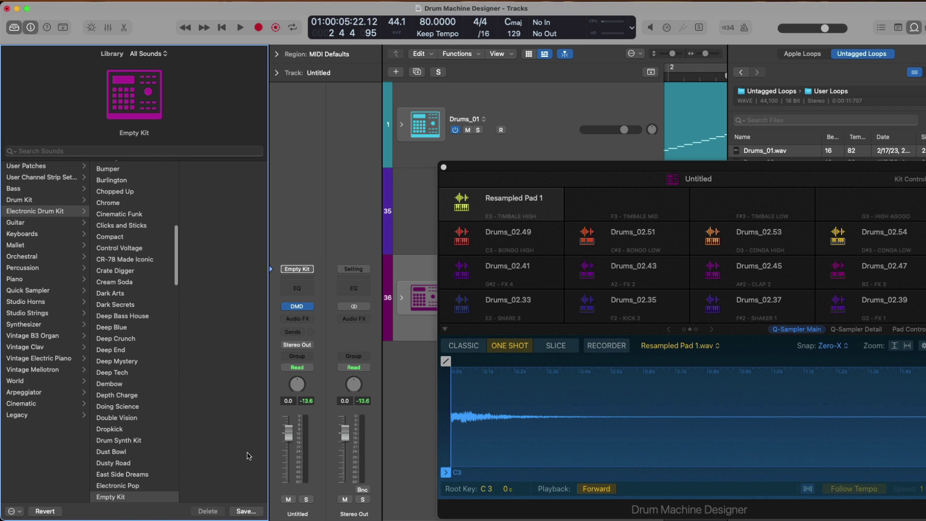
{"action": "left_click", "coordinate": [245, 511]}
{"action": "type", "text": "Resampled Kit"}
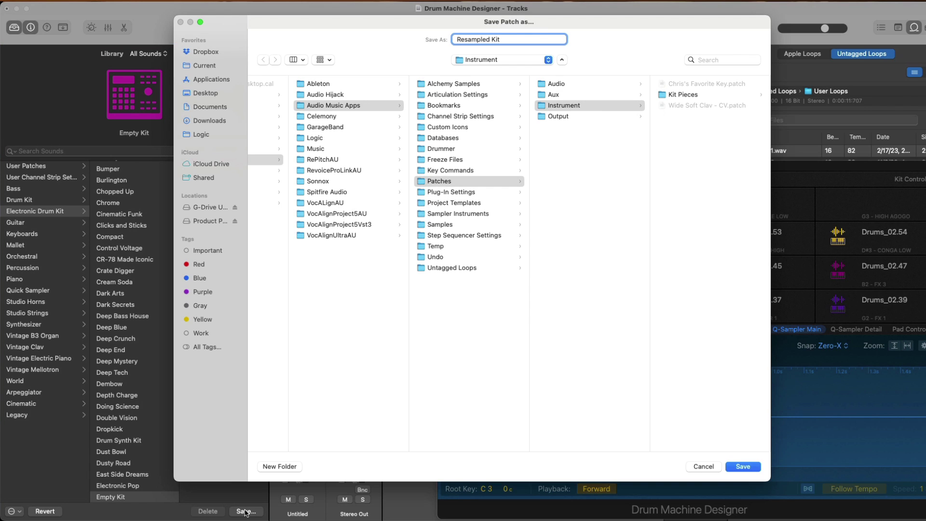
{"action": "key", "text": "Return"}
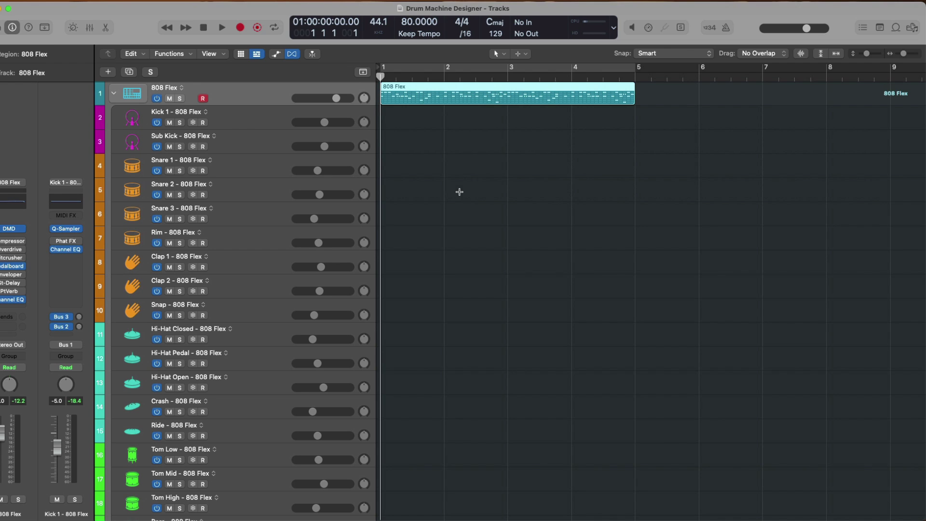
- Open Musical Typing for Sub Kick and audition it with the A, D and G keys
{"action": "left_click", "coordinate": [322, 136]}
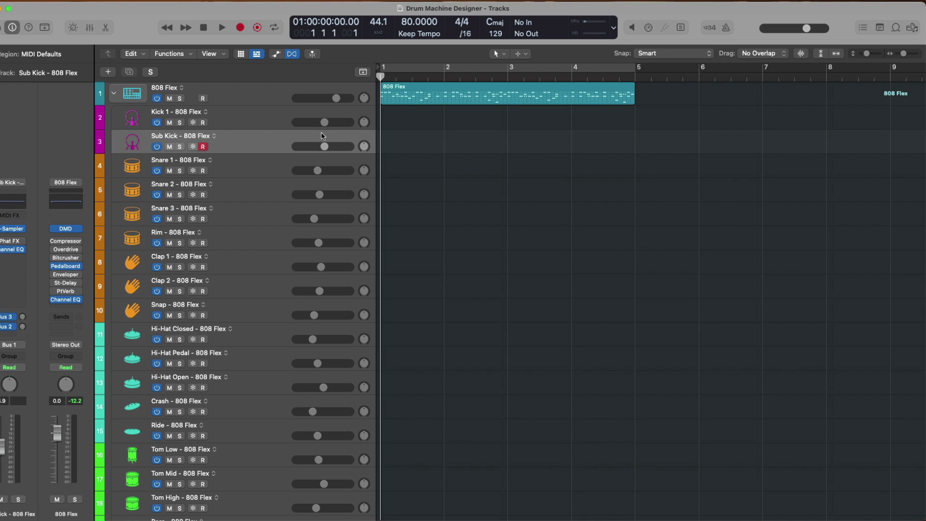
{"action": "key", "text": "cmd+k"}
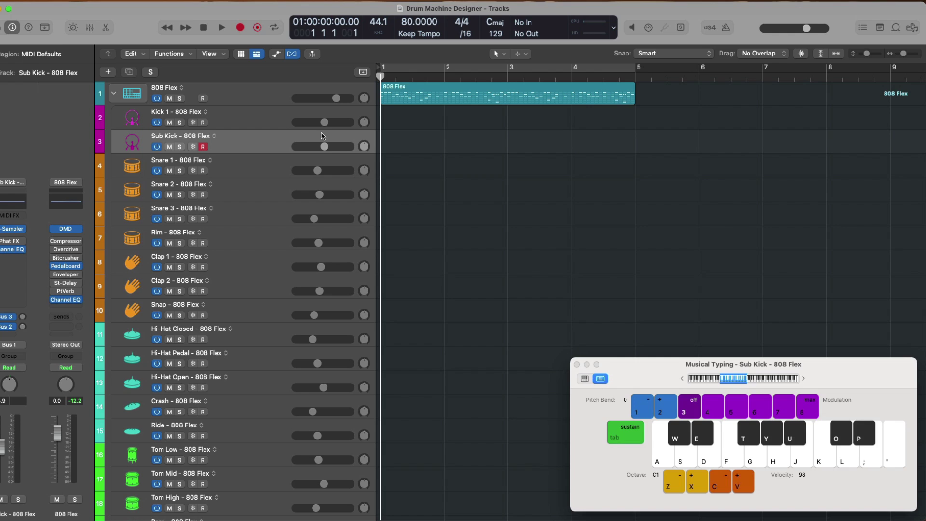
{"action": "key", "text": "a"}
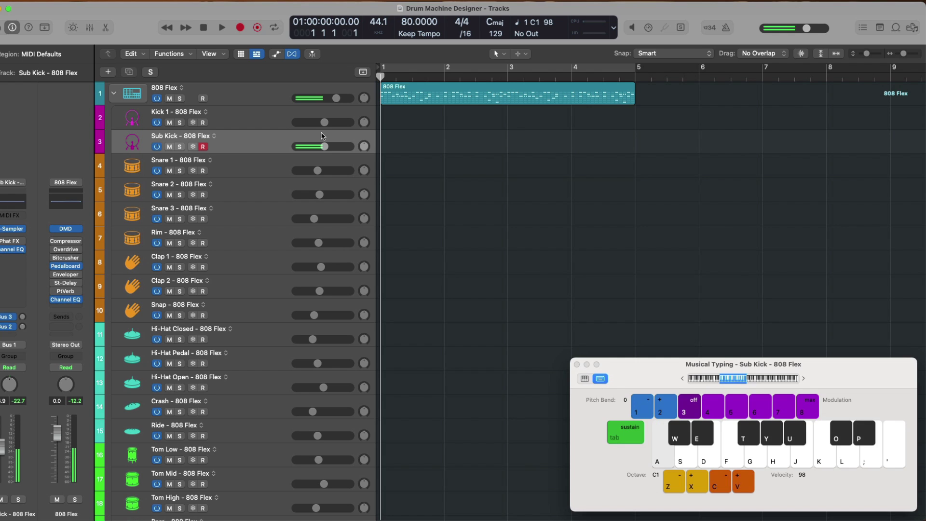
{"action": "key", "text": "d"}
{"action": "key", "text": "g"}
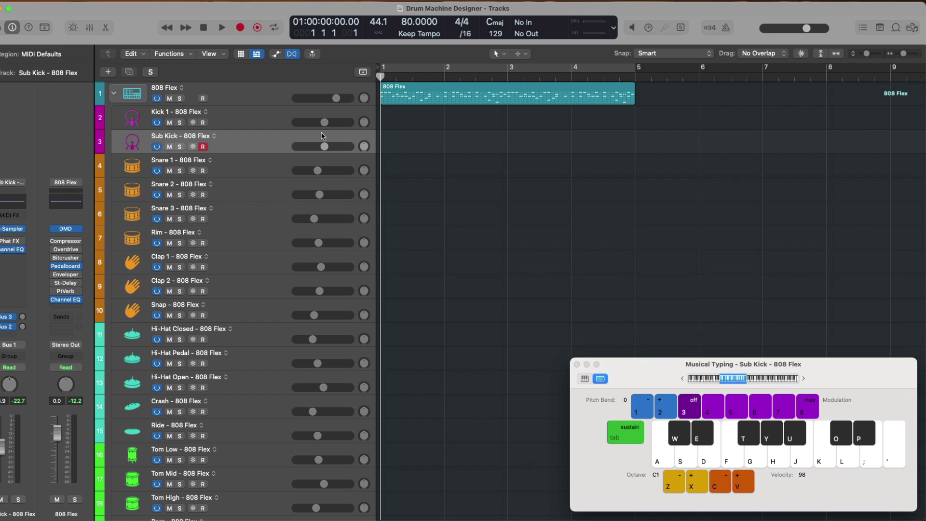
- Record a test Sub Kick take with A and D, stop, then discard it
{"action": "key", "text": "r"}
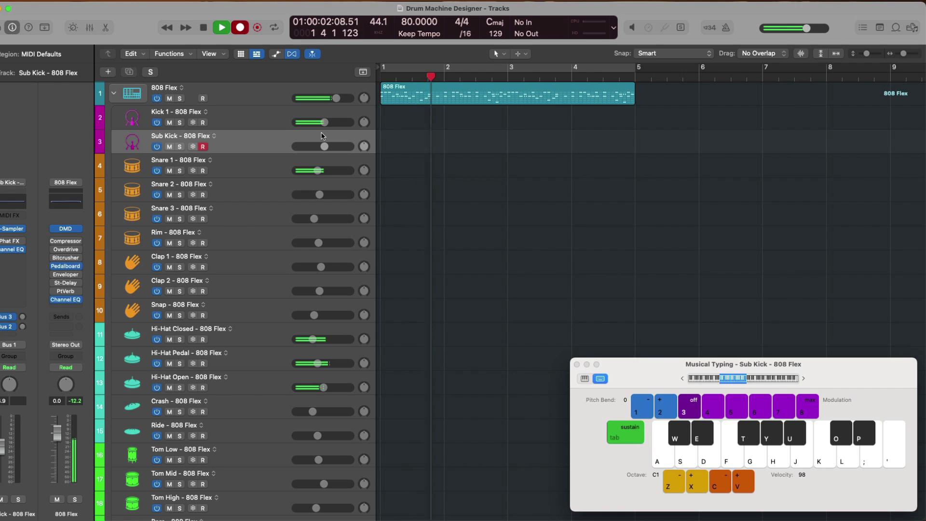
{"action": "key", "text": "a"}
{"action": "key", "text": "d"}
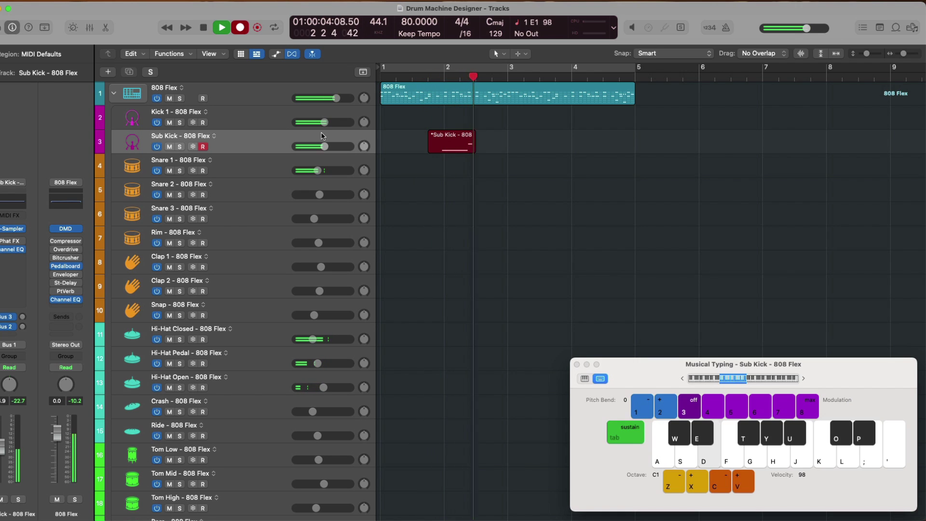
{"action": "key", "text": "space"}
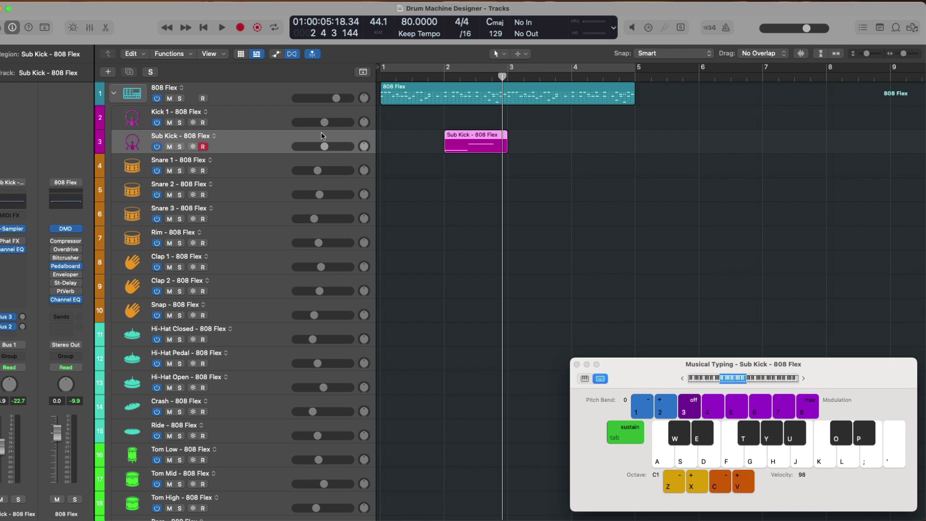
{"action": "key", "text": "Delete"}
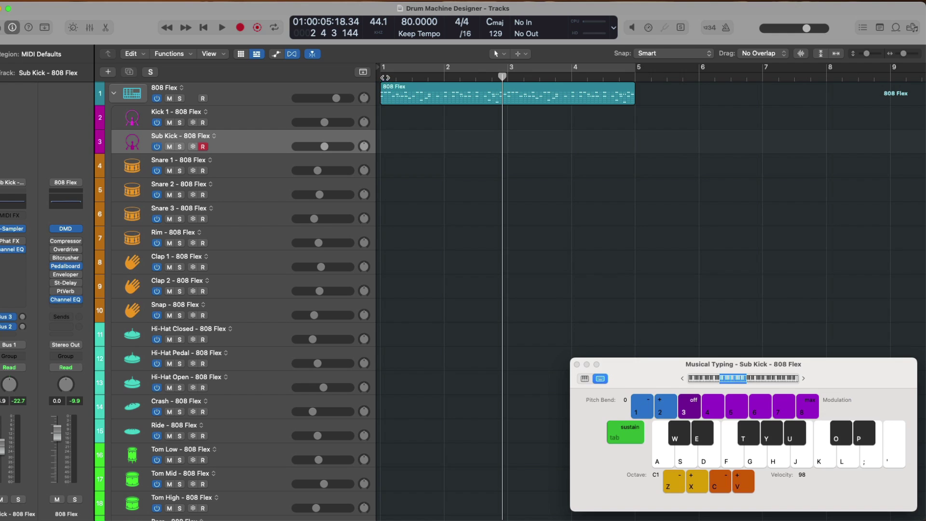
- From bar 1, separate the 808 Flex pattern region into one region per kit piece
{"action": "left_click", "coordinate": [377, 76]}
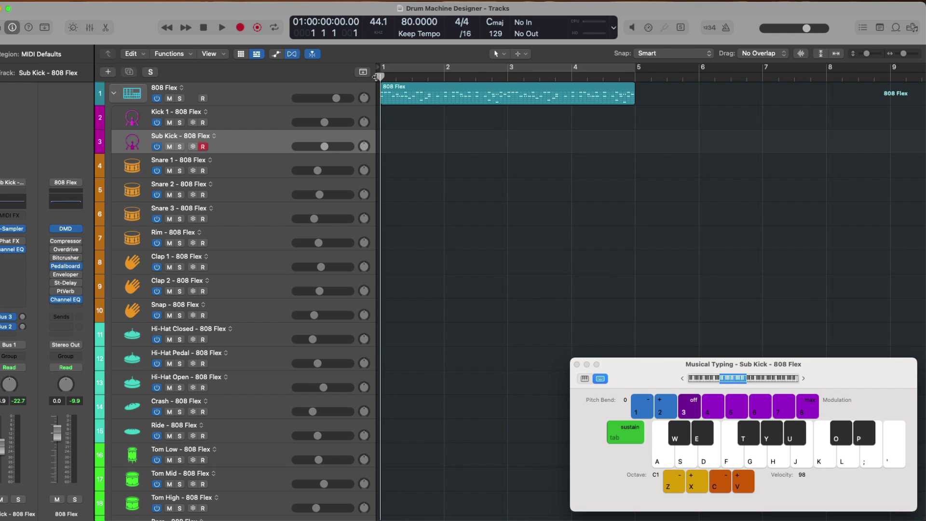
{"action": "right_click", "coordinate": [398, 90]}
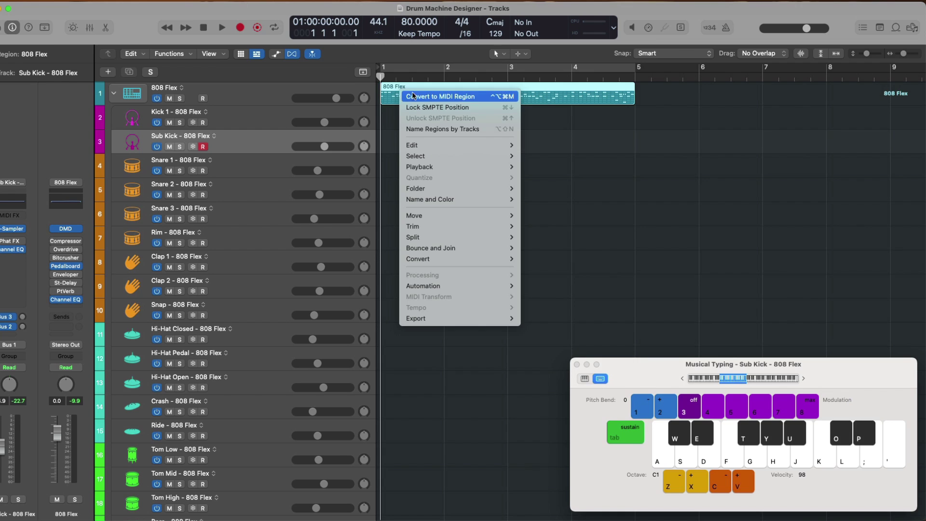
{"action": "mouse_move", "coordinate": [429, 261]}
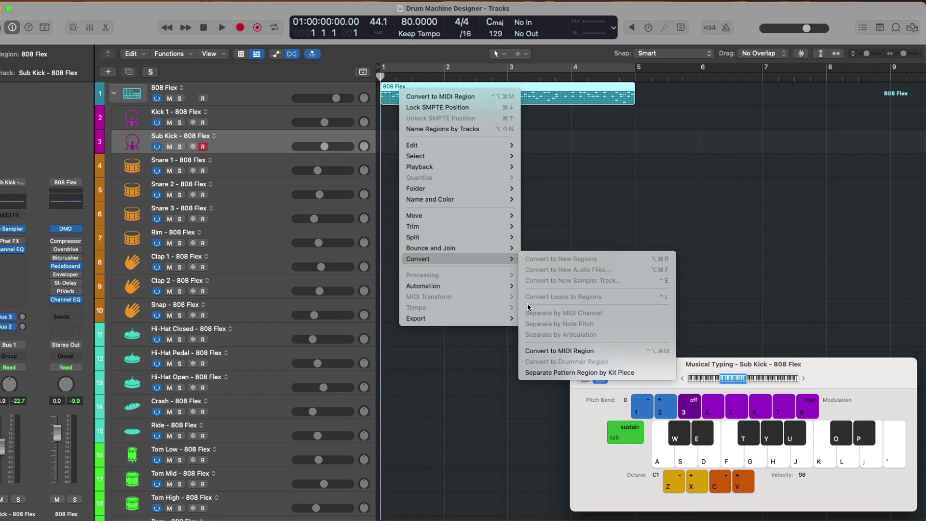
{"action": "left_click", "coordinate": [525, 372]}
- Close Musical Typing, shrink the track heights, and play back the split regions
{"action": "key", "text": "super+k"}
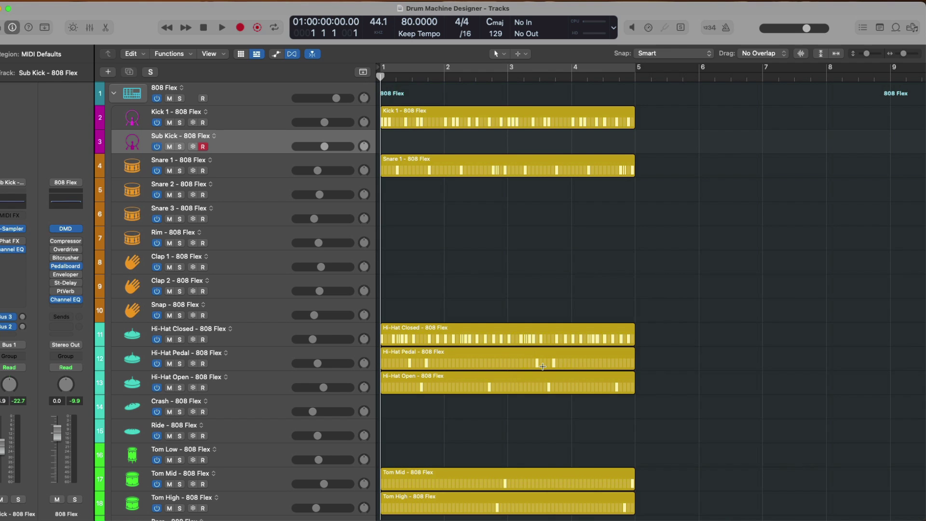
{"action": "key", "text": "super+Up"}
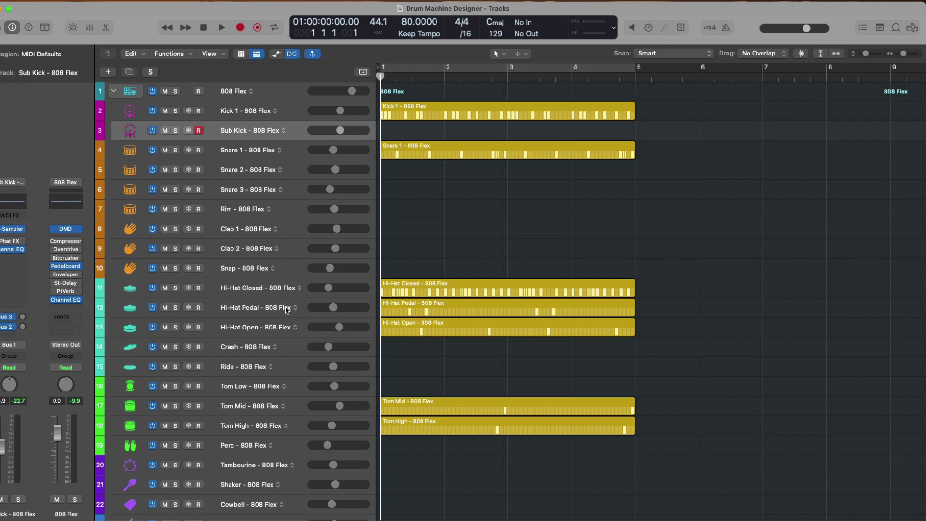
{"action": "scroll", "coordinate": [404, 377], "scroll_direction": "down", "scroll_amount": 4}
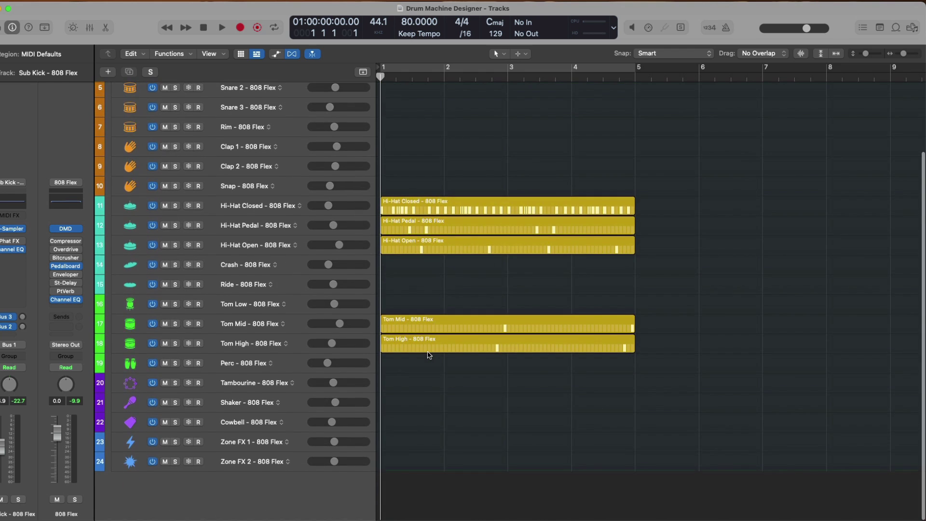
{"action": "scroll", "coordinate": [428, 354], "scroll_direction": "up", "scroll_amount": 4}
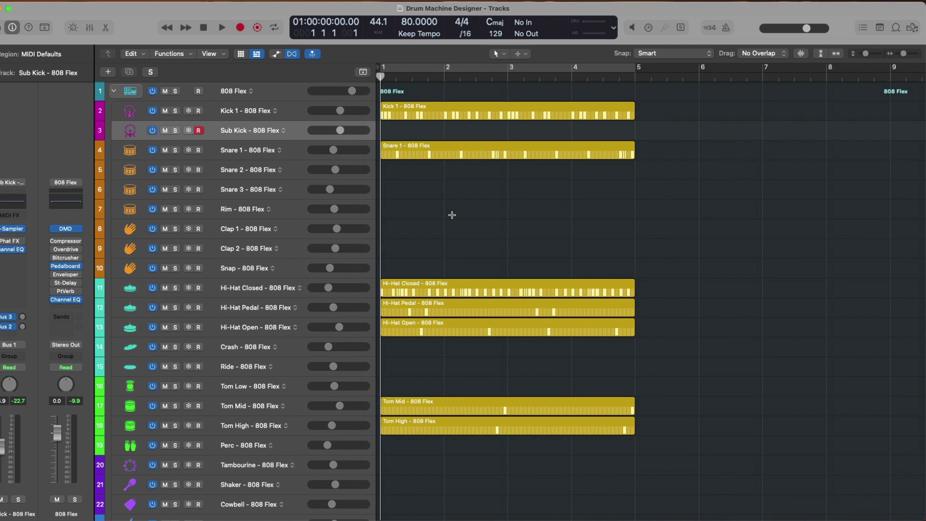
{"action": "key", "text": "space"}
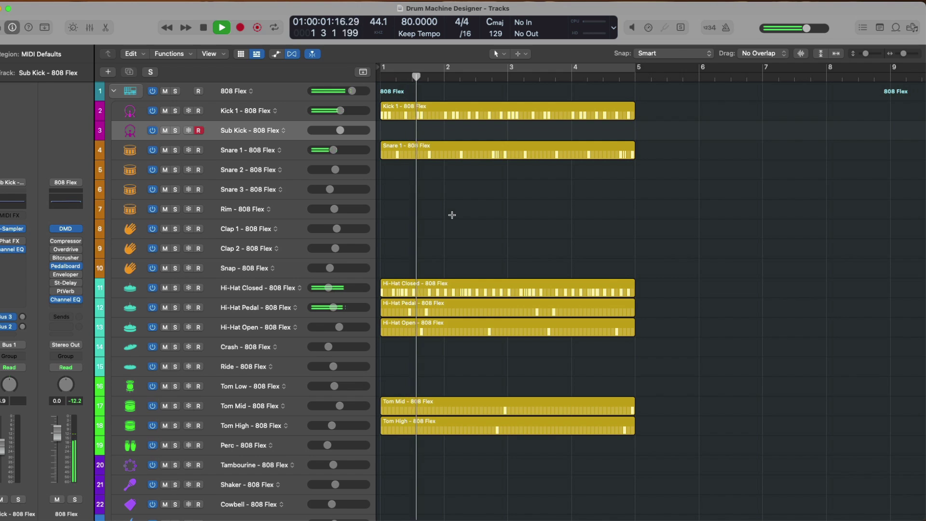
{"action": "key", "text": "space"}
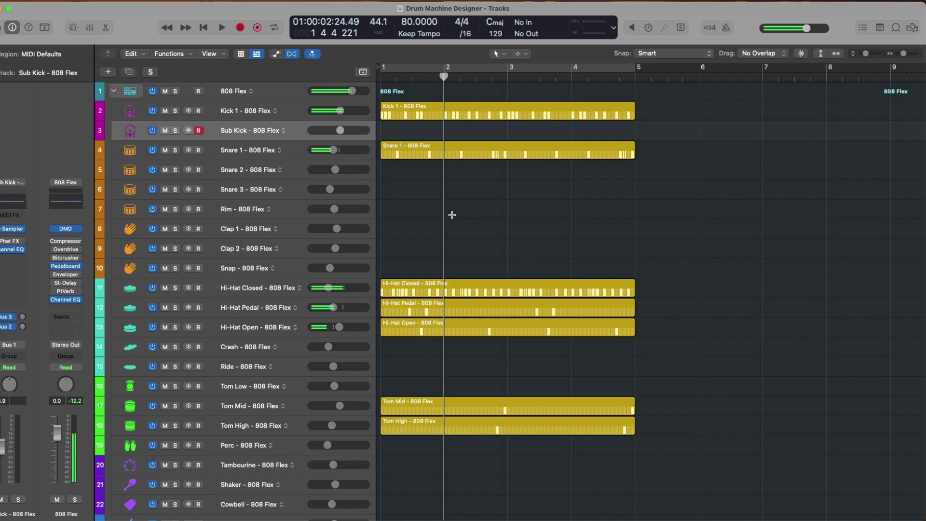
- Randomize the note pitches of the Hi-Hat Closed row in Step Sequencer's Note edit mode
{"action": "double_click", "coordinate": [449, 279]}
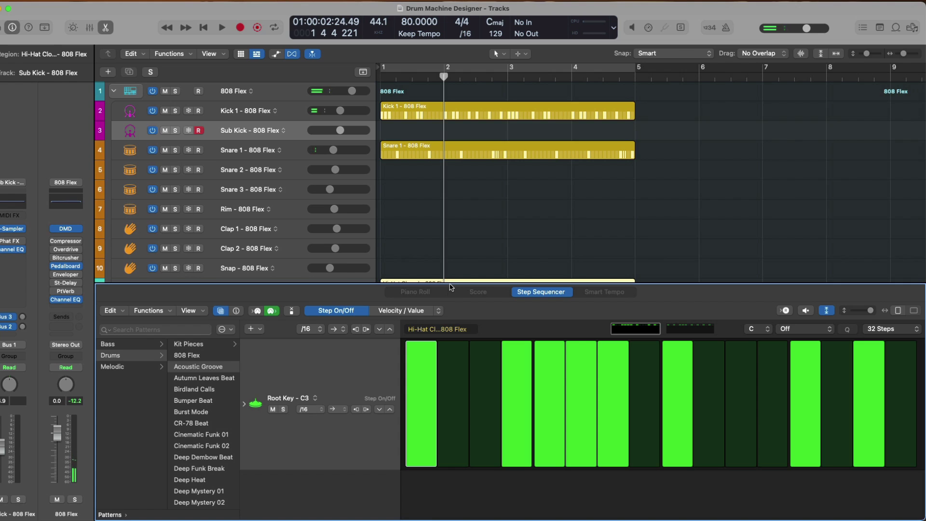
{"action": "left_click", "coordinate": [440, 311]}
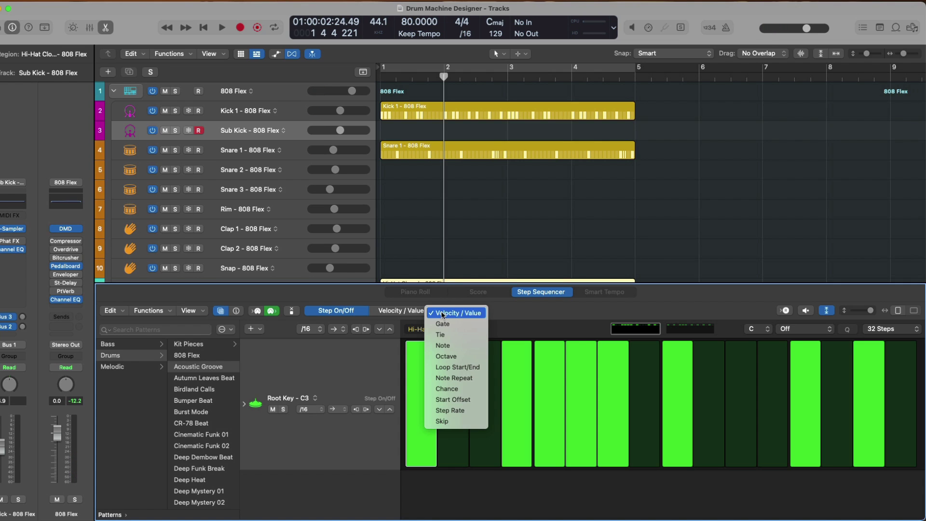
{"action": "left_click", "coordinate": [442, 345]}
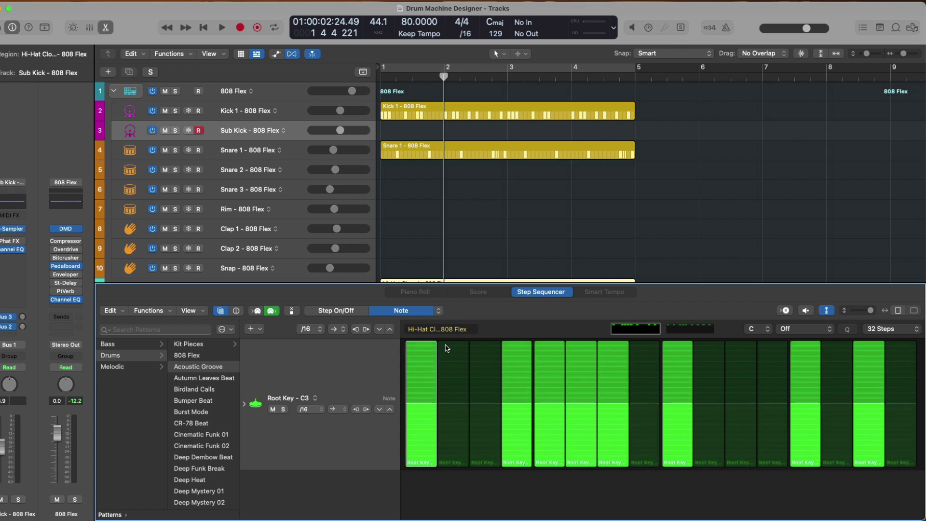
{"action": "right_click", "coordinate": [379, 379]}
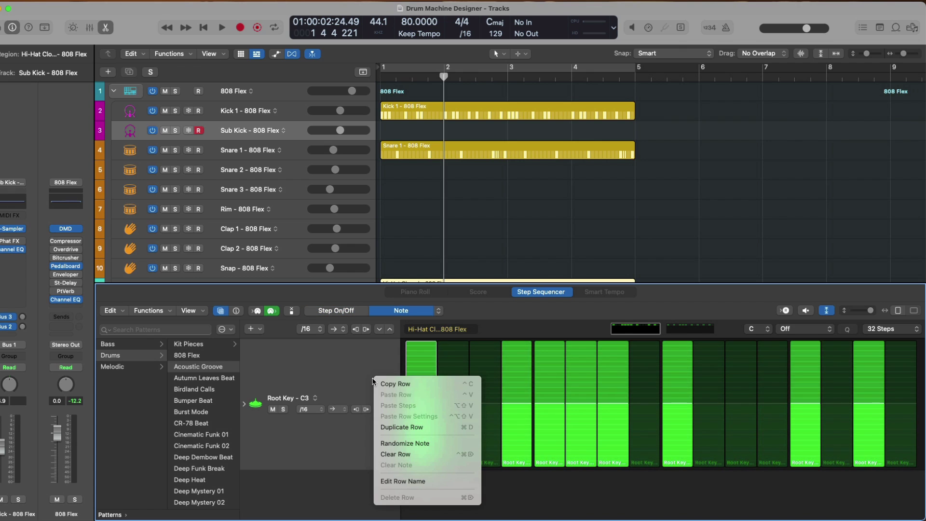
{"action": "left_click", "coordinate": [393, 444]}
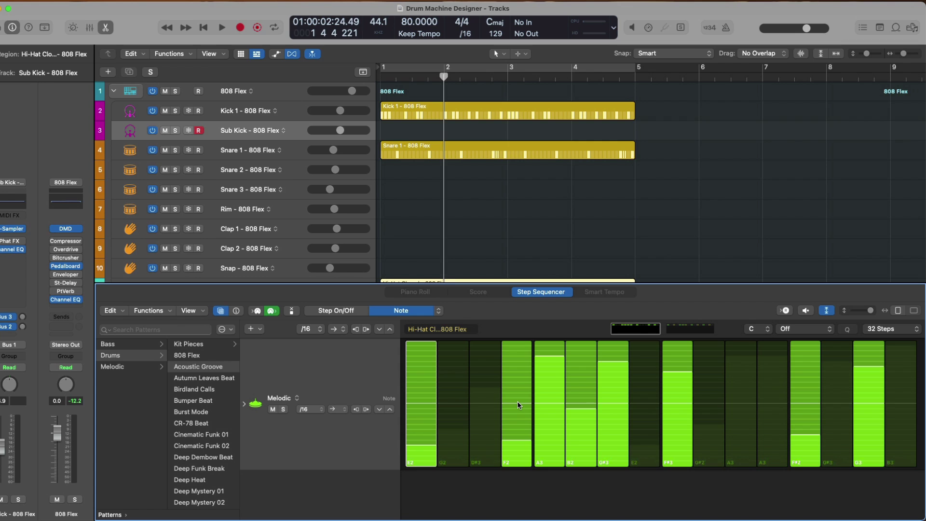
- Play the randomized hi-hat pattern, close the step editor, then stop playback
{"action": "key", "text": "space"}
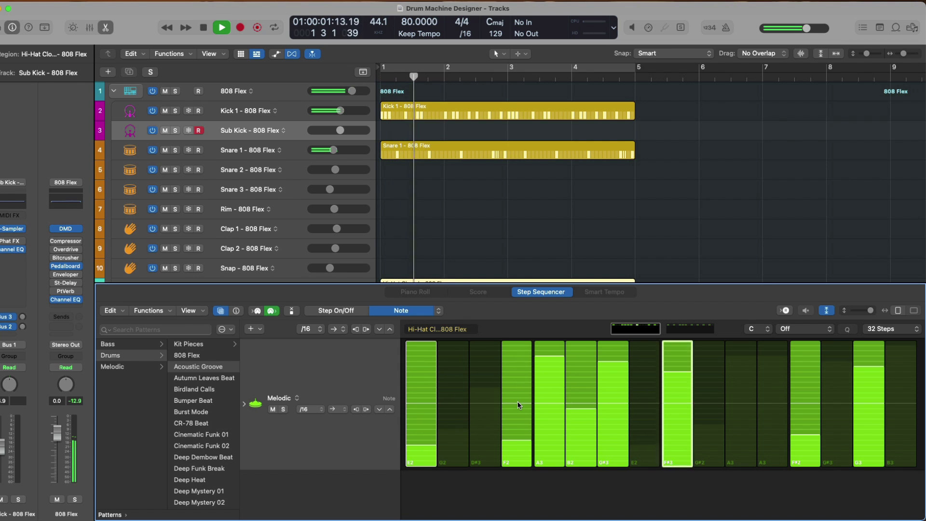
{"action": "key", "text": "e"}
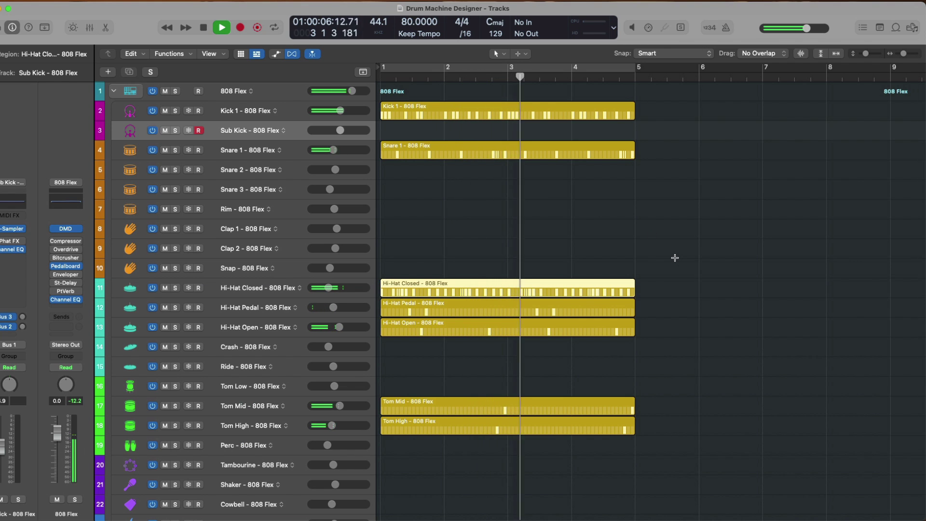
{"action": "key", "text": "space"}
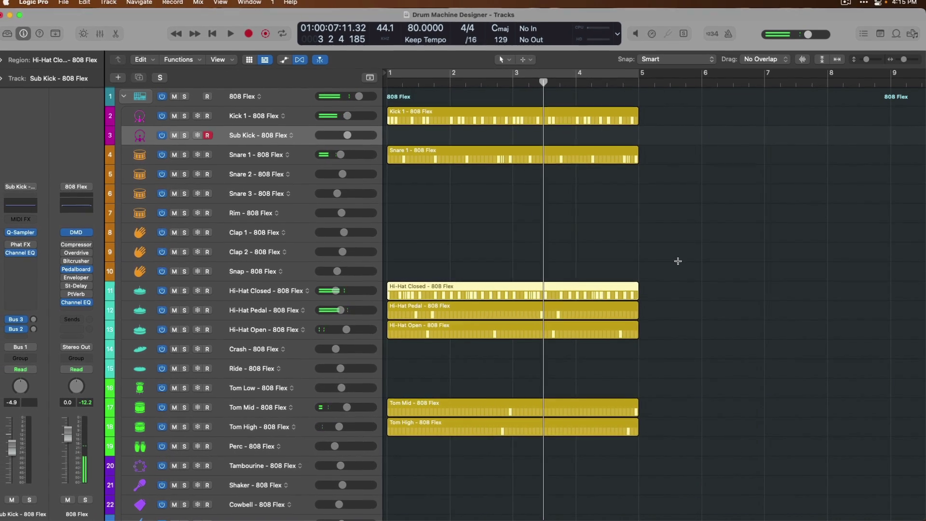